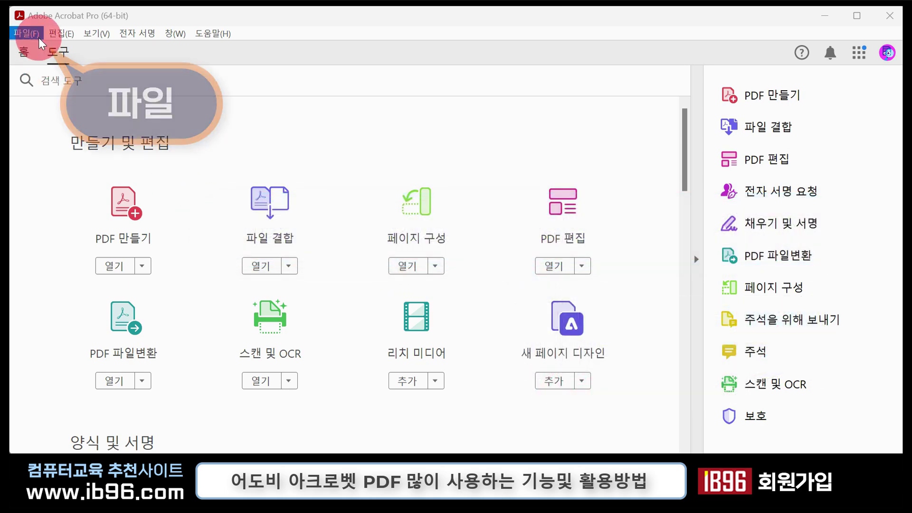
{"action": "left_click", "coordinate": [34, 36]}
{"action": "mouse_move", "coordinate": [50, 38]}
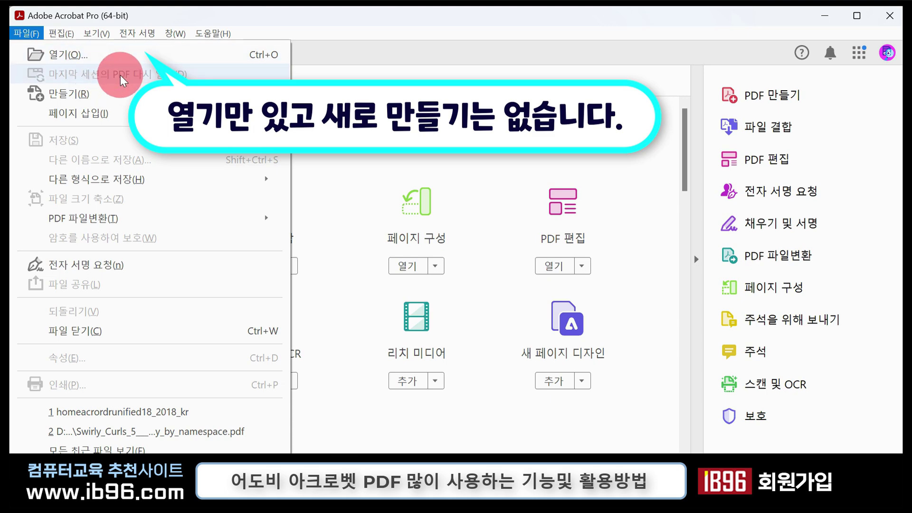
{"action": "mouse_move", "coordinate": [102, 95]}
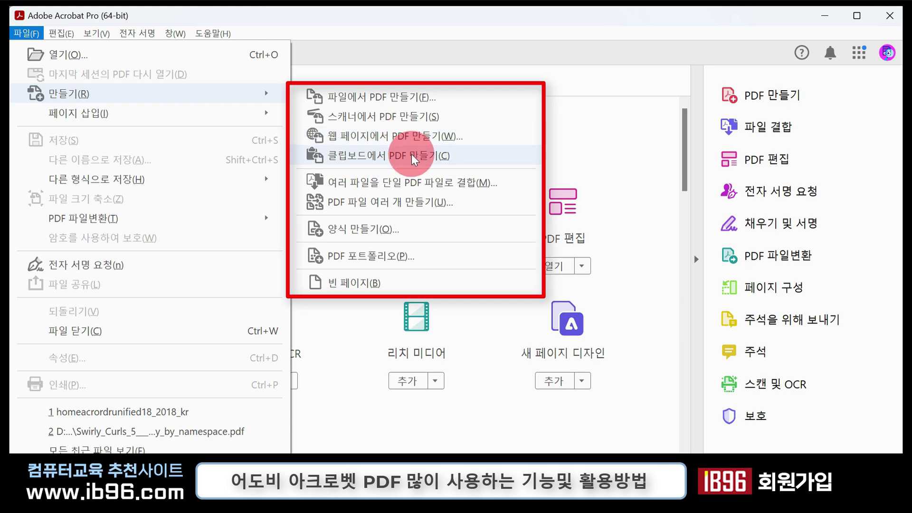
{"action": "left_click", "coordinate": [587, 16]}
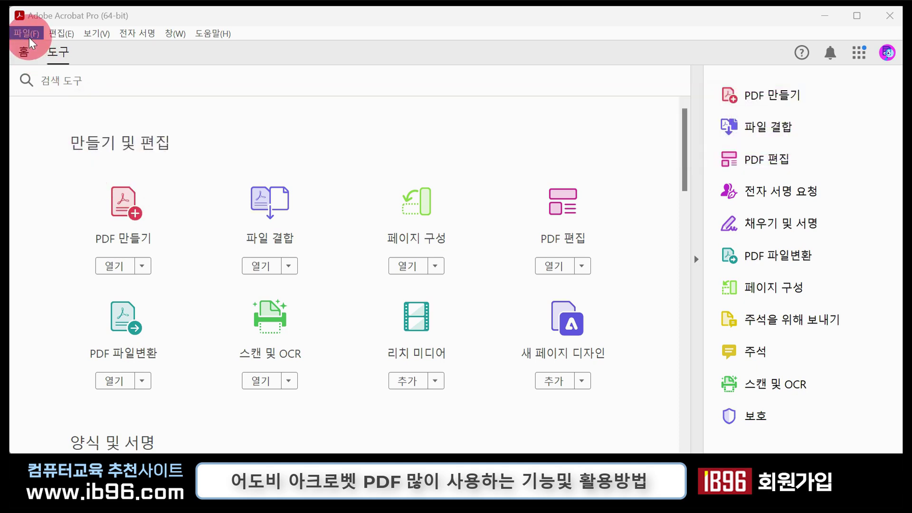
Open 월세.pdf from the desktop and enable editing of the read-only PDF/A document.
{"action": "left_click", "coordinate": [29, 38]}
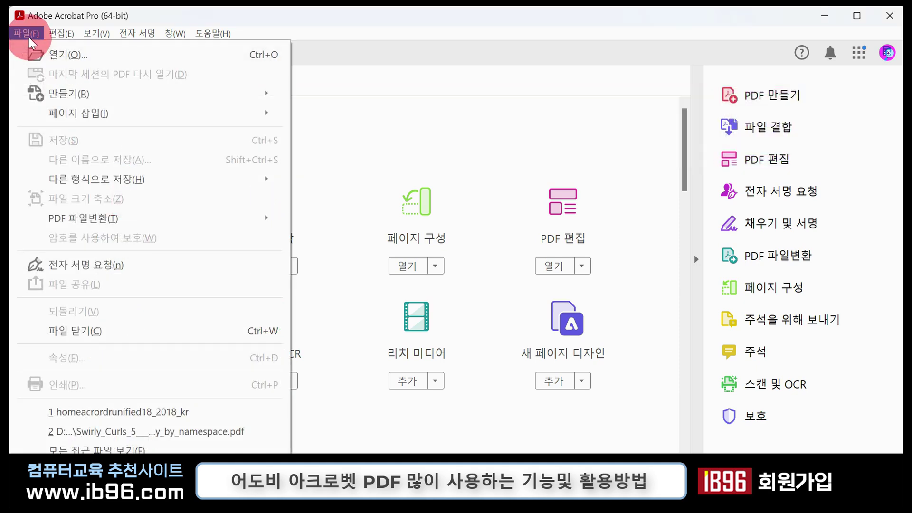
{"action": "left_click", "coordinate": [56, 61]}
{"action": "left_click", "coordinate": [259, 382]}
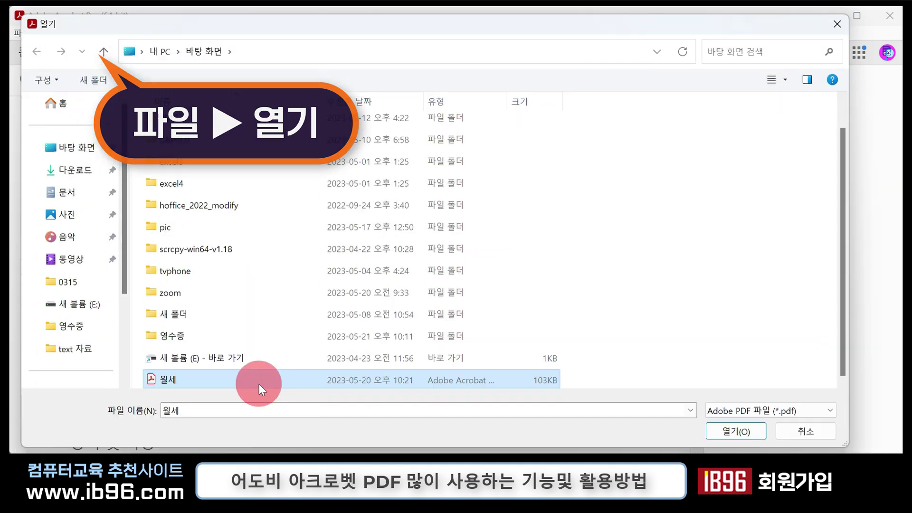
{"action": "left_click", "coordinate": [725, 430]}
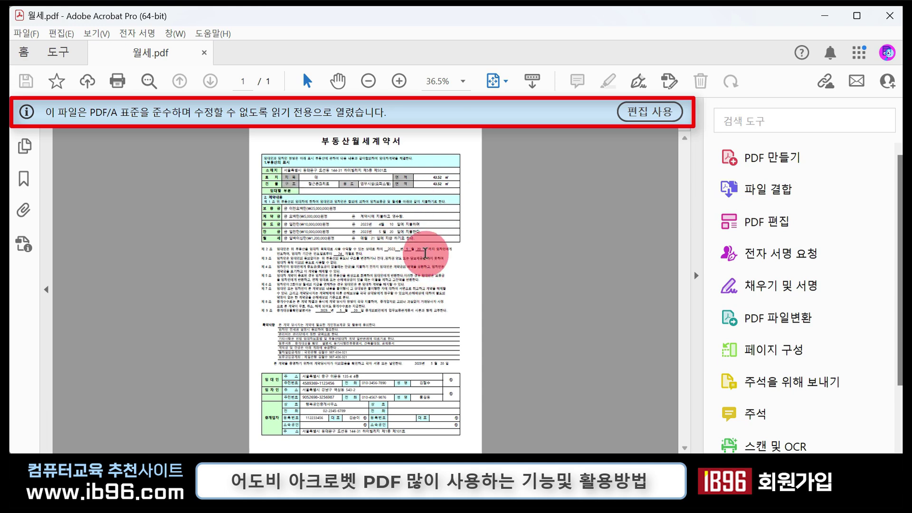
{"action": "left_click", "coordinate": [649, 112]}
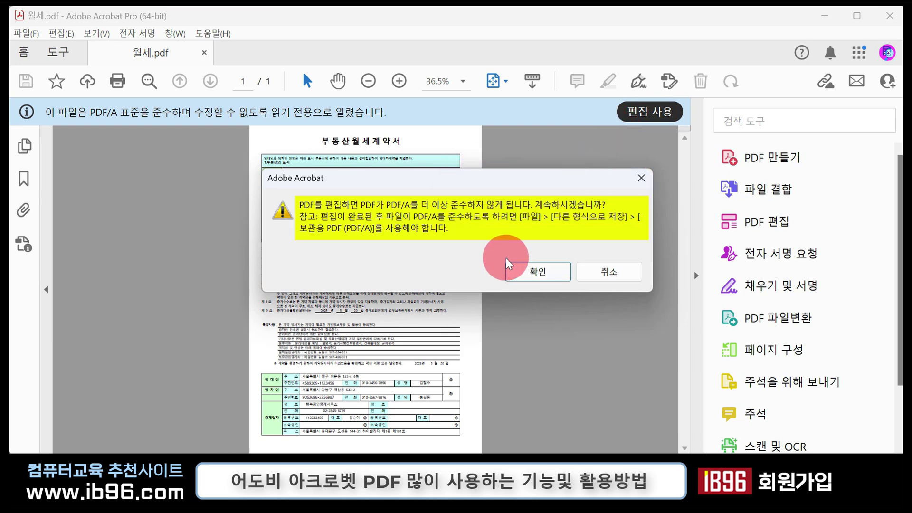
{"action": "left_click", "coordinate": [538, 273]}
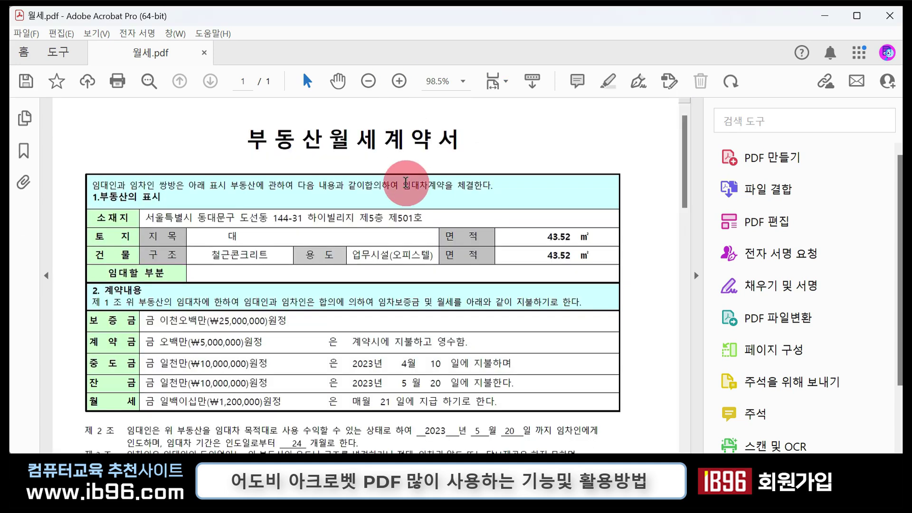
Try selecting text in the contract's opening sentence and in its address row, and clear the selection.
{"action": "left_click_drag", "start_coordinate": [160, 185], "coordinate": [451, 190]}
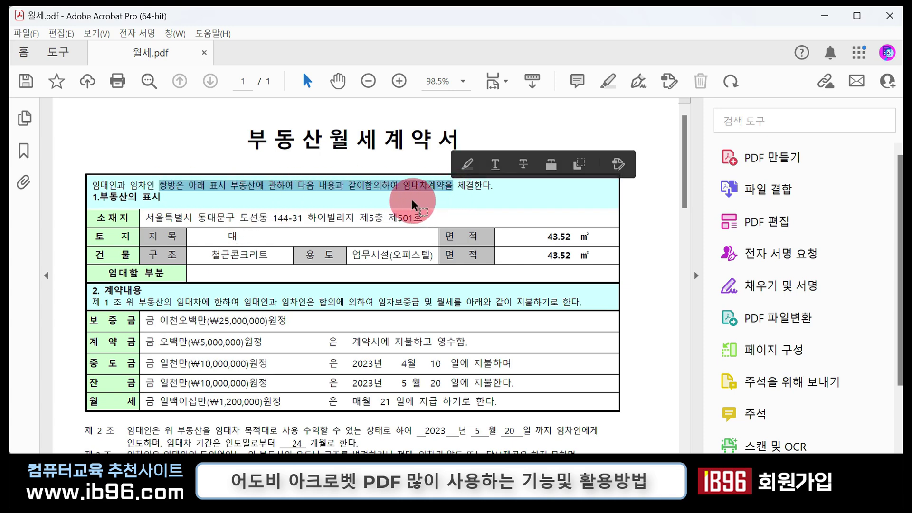
{"action": "left_click_drag", "start_coordinate": [387, 216], "coordinate": [241, 218]}
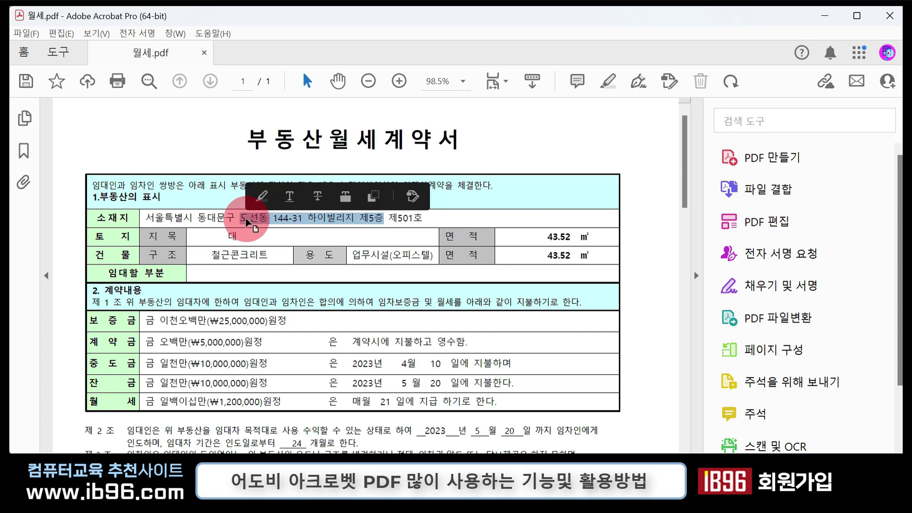
{"action": "left_click", "coordinate": [376, 260]}
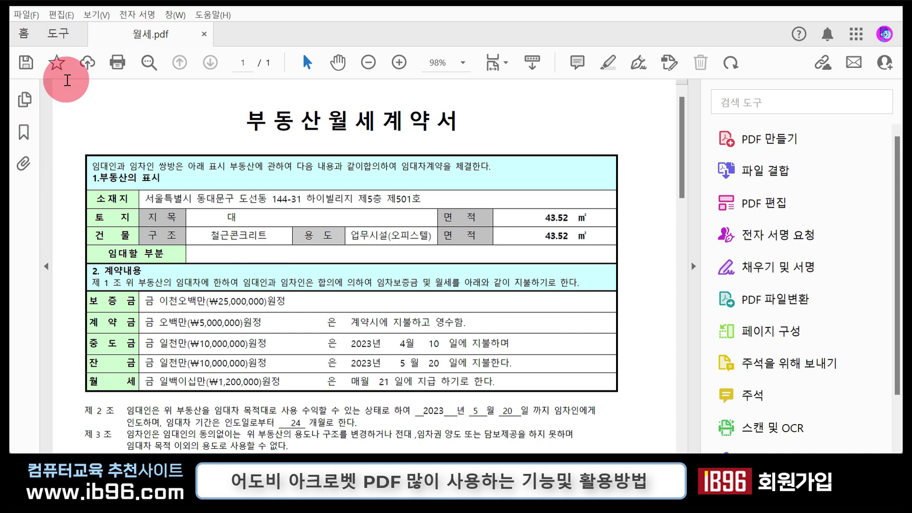
Check the recent files list on the home screen and return to the 월세.pdf document.
{"action": "left_click", "coordinate": [24, 34]}
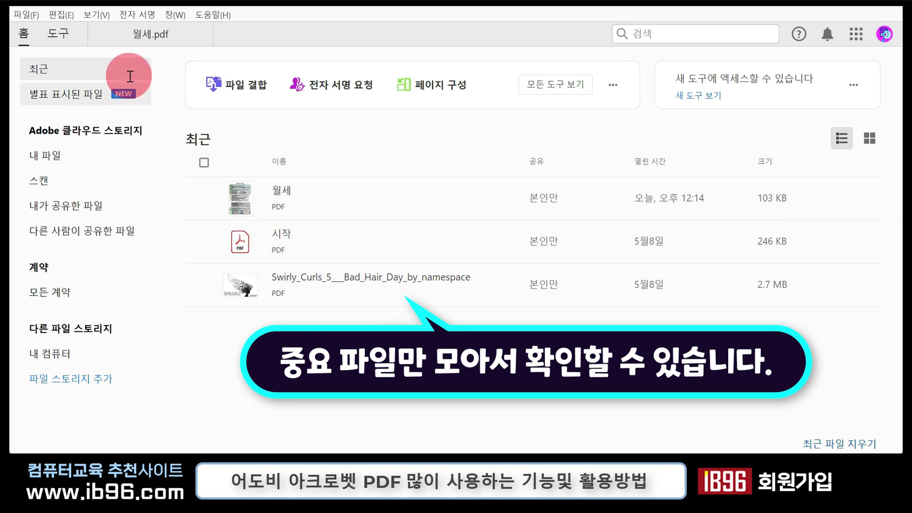
{"action": "left_click", "coordinate": [147, 36]}
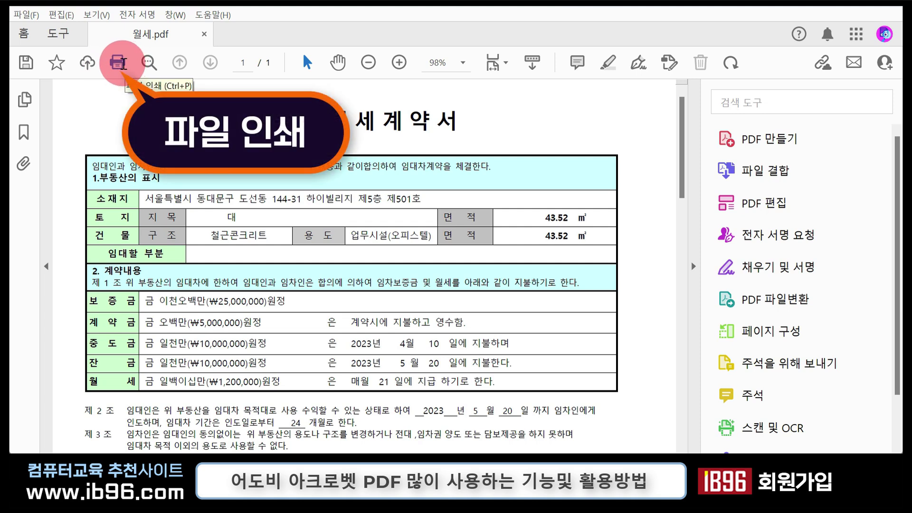
Set the print scaling of 월세.pdf to a custom ratio of 100% and cancel the print job.
{"action": "left_click", "coordinate": [119, 61]}
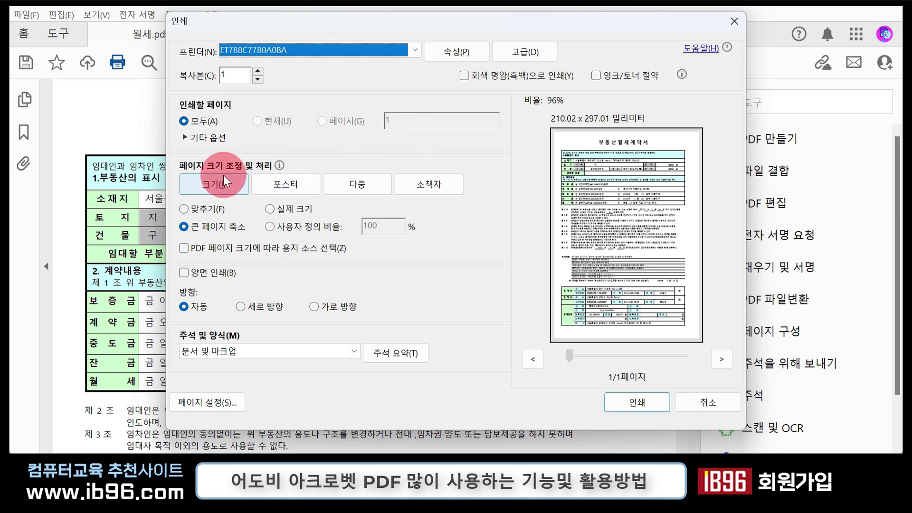
{"action": "left_click", "coordinate": [271, 227]}
{"action": "left_click", "coordinate": [385, 234]}
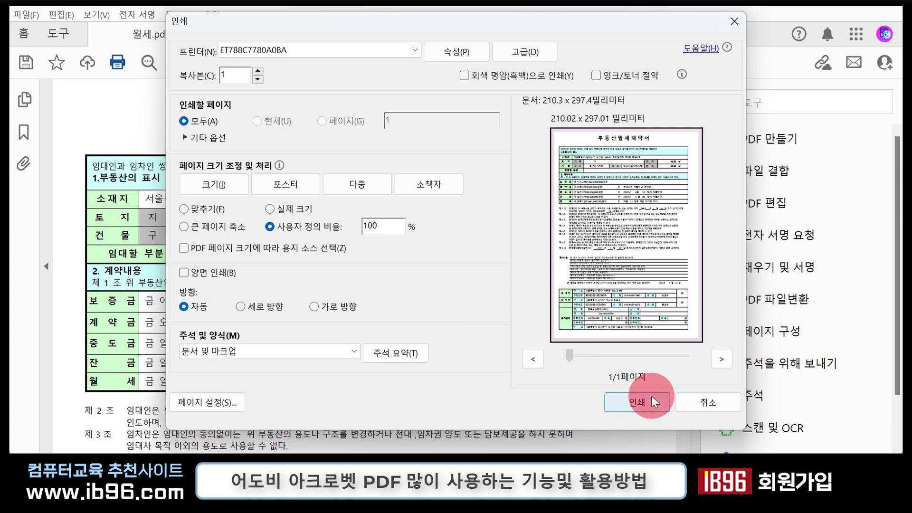
{"action": "left_click", "coordinate": [695, 401]}
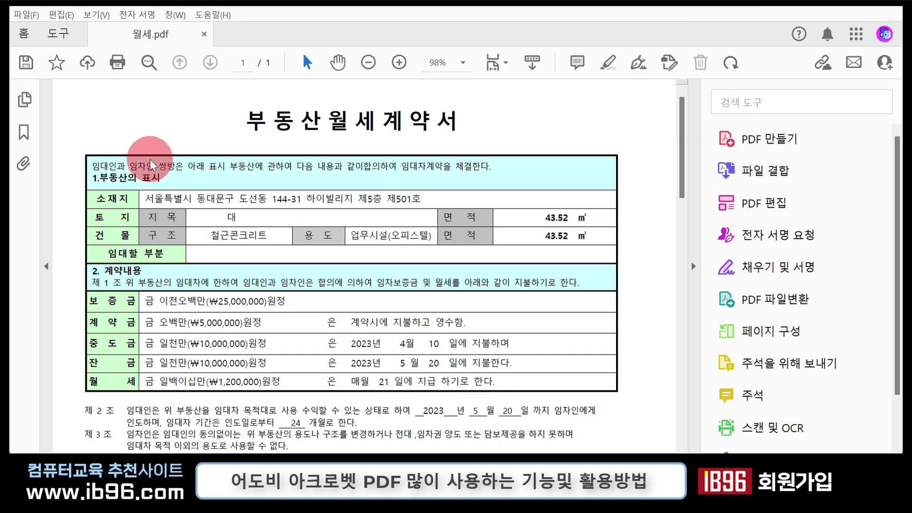
Search the contract for the text 임대, step forward and back through the matches, and close the search.
{"action": "left_click", "coordinate": [149, 63]}
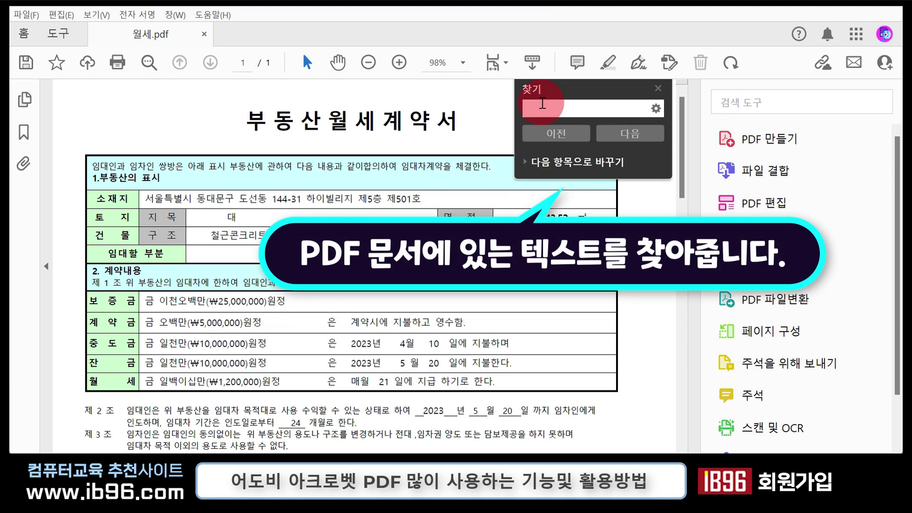
{"action": "type", "text": "임대"}
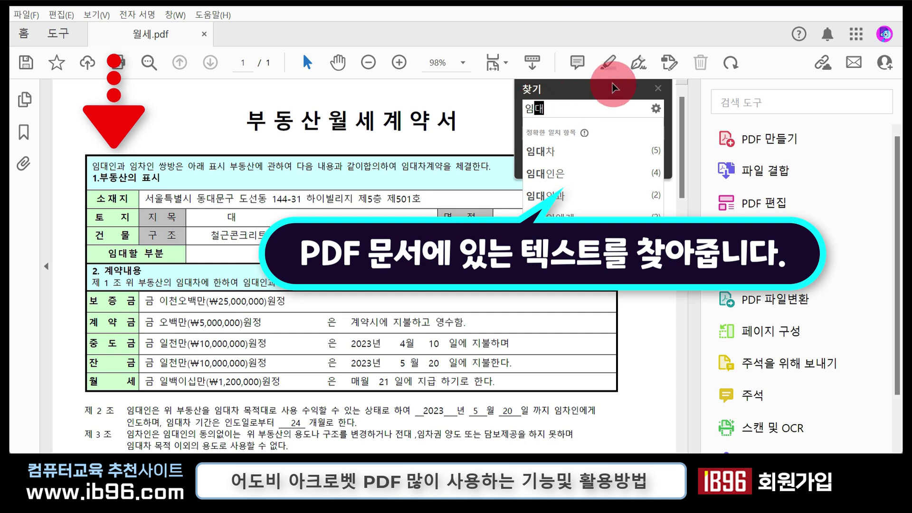
{"action": "key", "text": "Return"}
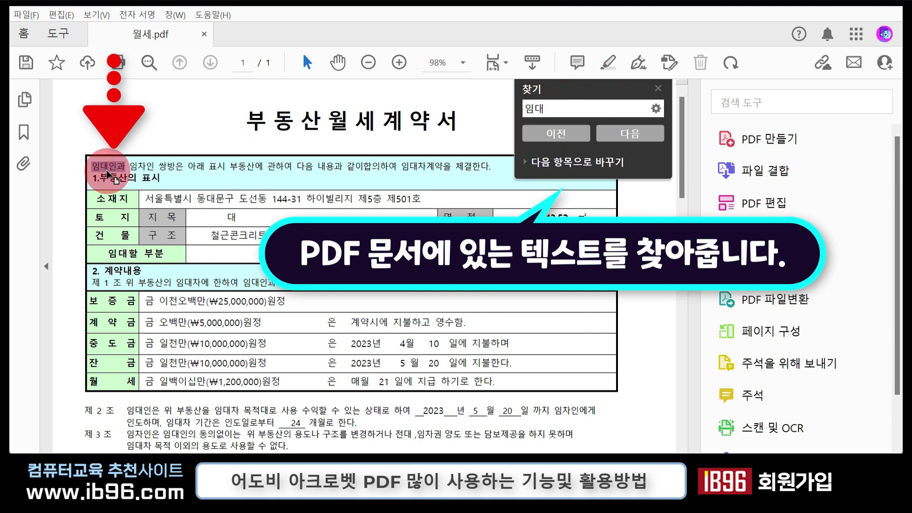
{"action": "left_click", "coordinate": [640, 140]}
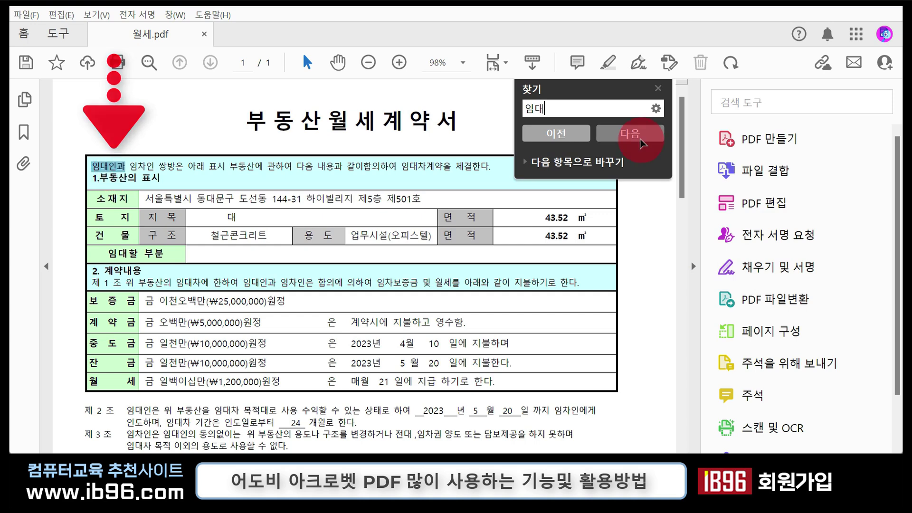
{"action": "left_click", "coordinate": [634, 137]}
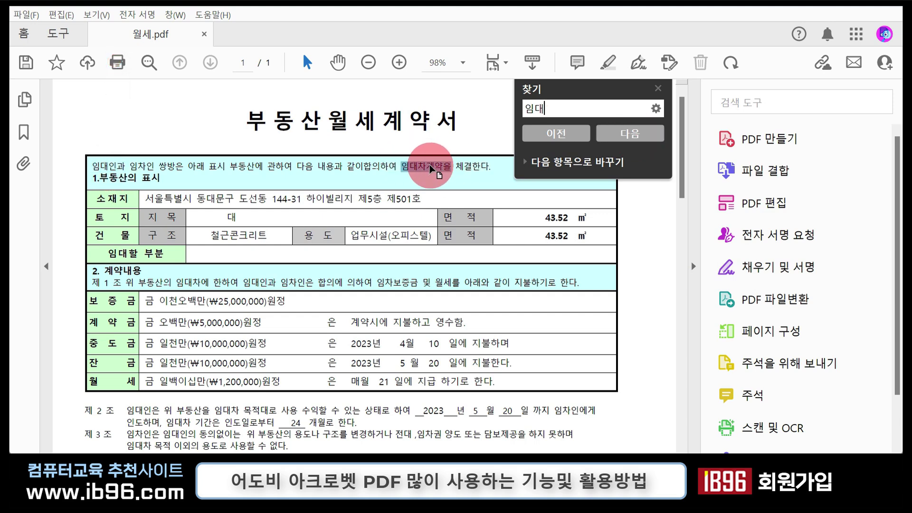
{"action": "left_click", "coordinate": [556, 138]}
{"action": "left_click", "coordinate": [619, 138]}
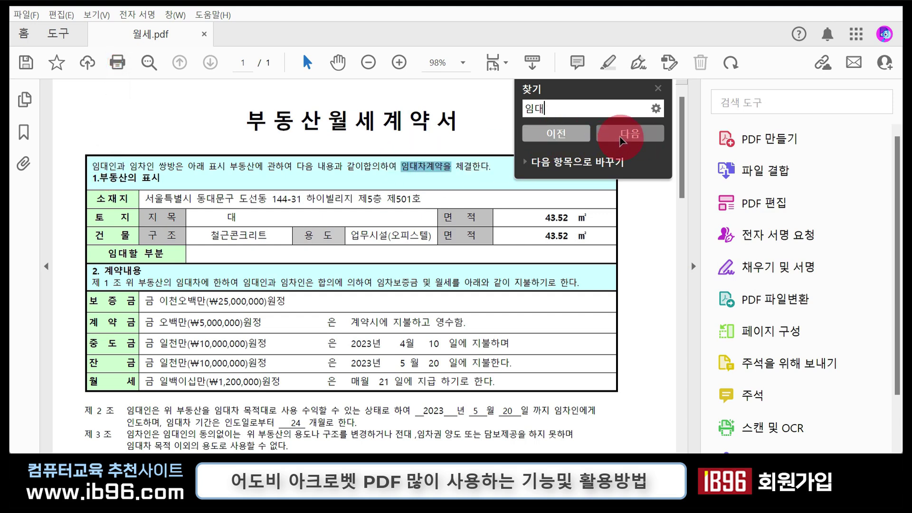
{"action": "left_click", "coordinate": [620, 138]}
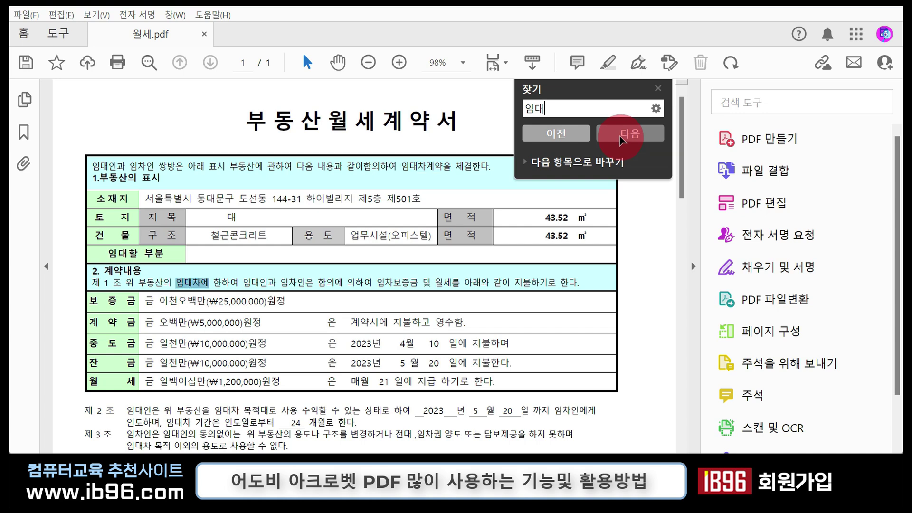
{"action": "left_click", "coordinate": [618, 136]}
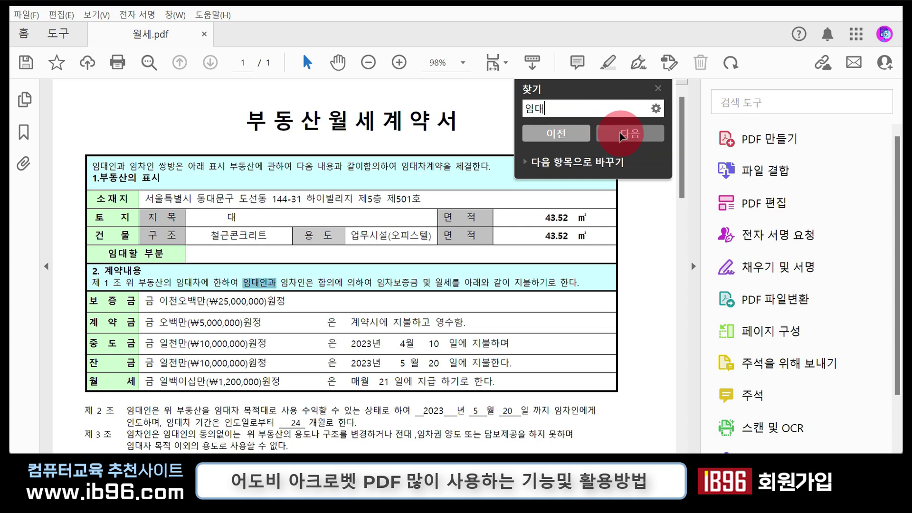
{"action": "left_click", "coordinate": [311, 87]}
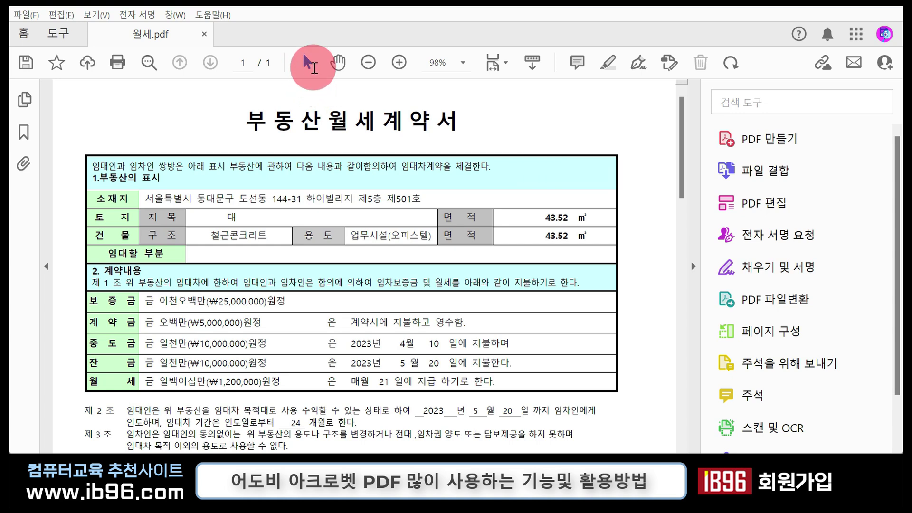
Activate the Selection tool, switch to the Hand tool, and pan the contract page down and back up.
{"action": "left_click", "coordinate": [307, 62]}
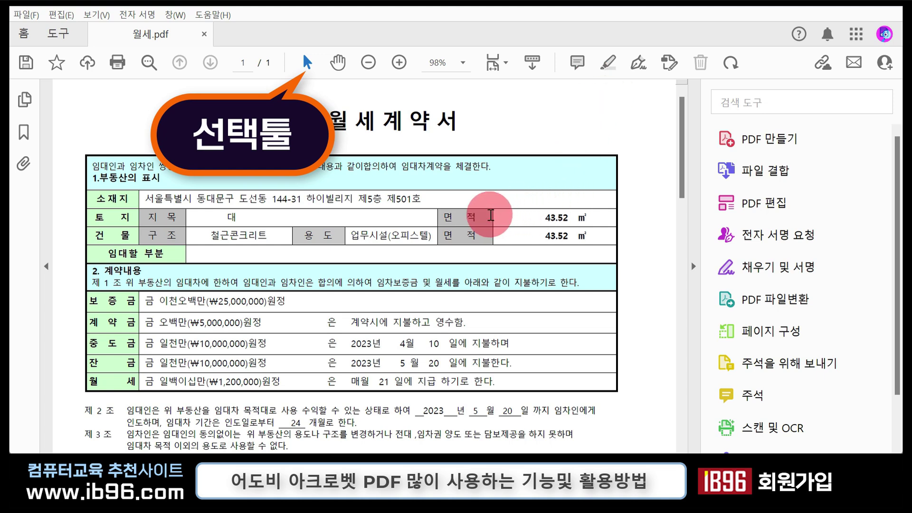
{"action": "left_click", "coordinate": [313, 68]}
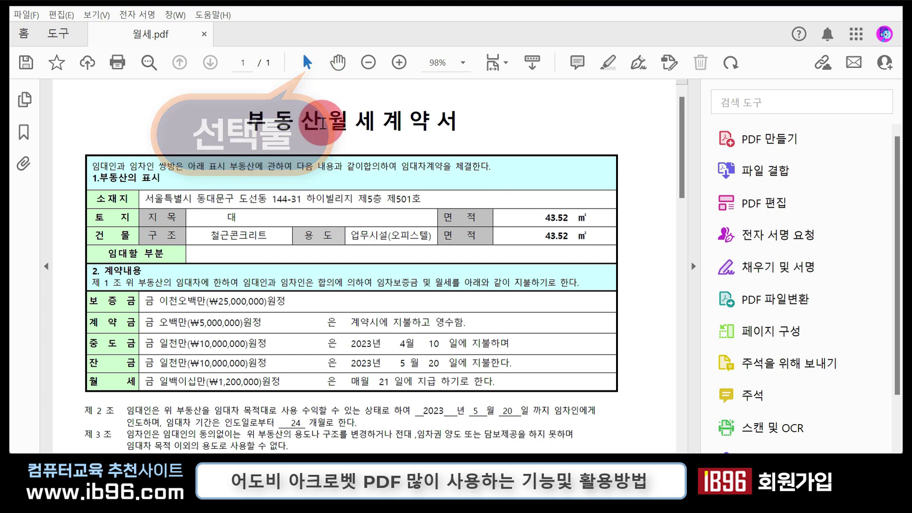
{"action": "left_click", "coordinate": [338, 63]}
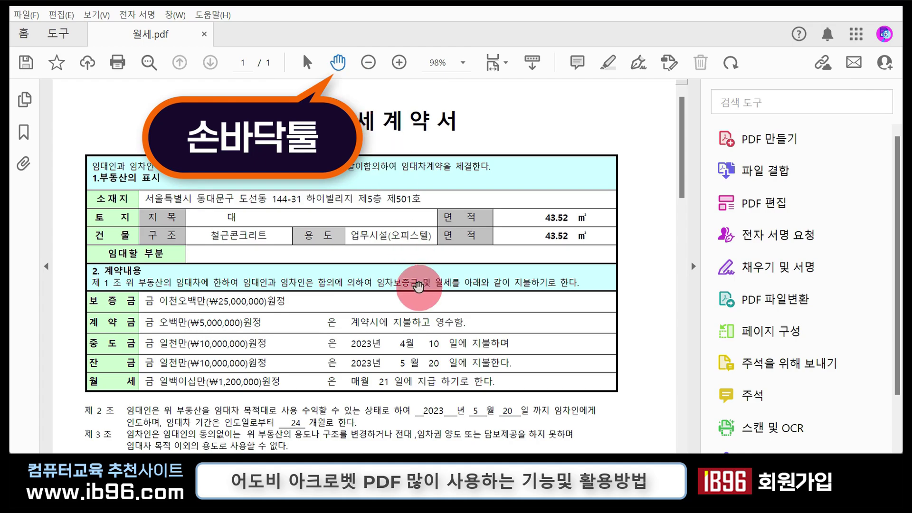
{"action": "left_click_drag", "start_coordinate": [421, 341], "coordinate": [372, 135]}
{"action": "left_click_drag", "start_coordinate": [443, 378], "coordinate": [423, 387]}
{"action": "left_click_drag", "start_coordinate": [434, 183], "coordinate": [459, 342]}
{"action": "left_click_drag", "start_coordinate": [449, 207], "coordinate": [449, 336]}
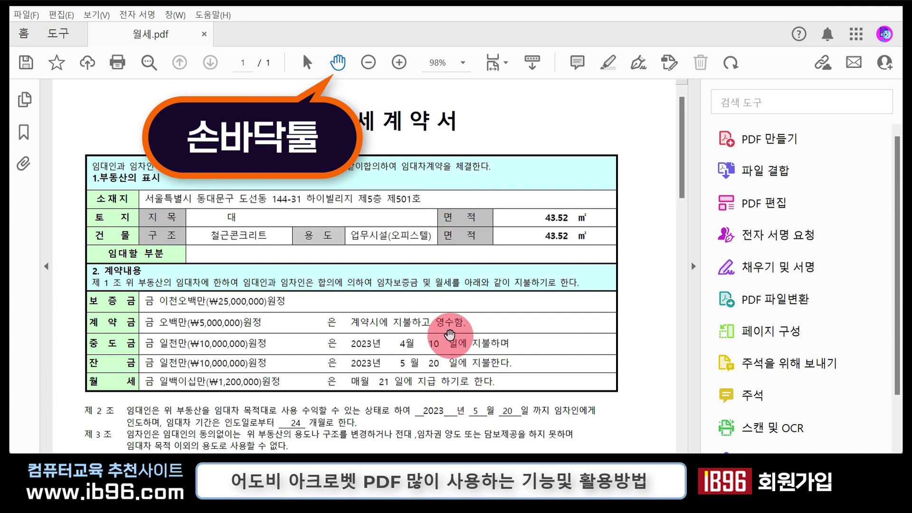
Zoom the contract in to 200% and back out, and display it at actual size.
{"action": "left_click", "coordinate": [399, 62]}
{"action": "left_click", "coordinate": [399, 62]}
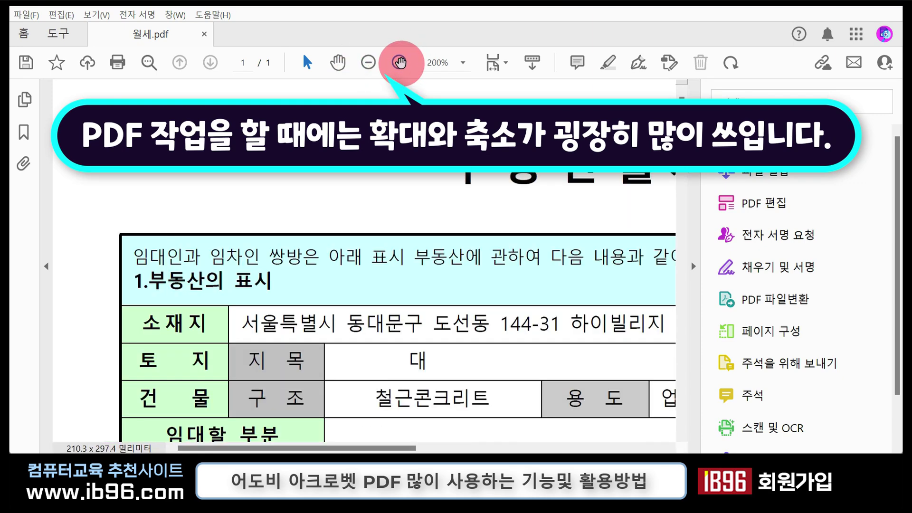
{"action": "left_click", "coordinate": [369, 62]}
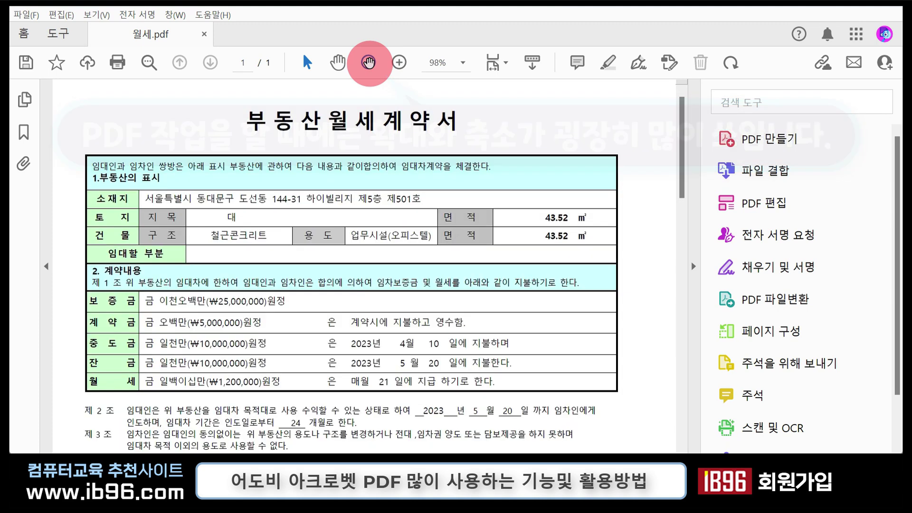
{"action": "left_click", "coordinate": [463, 63]}
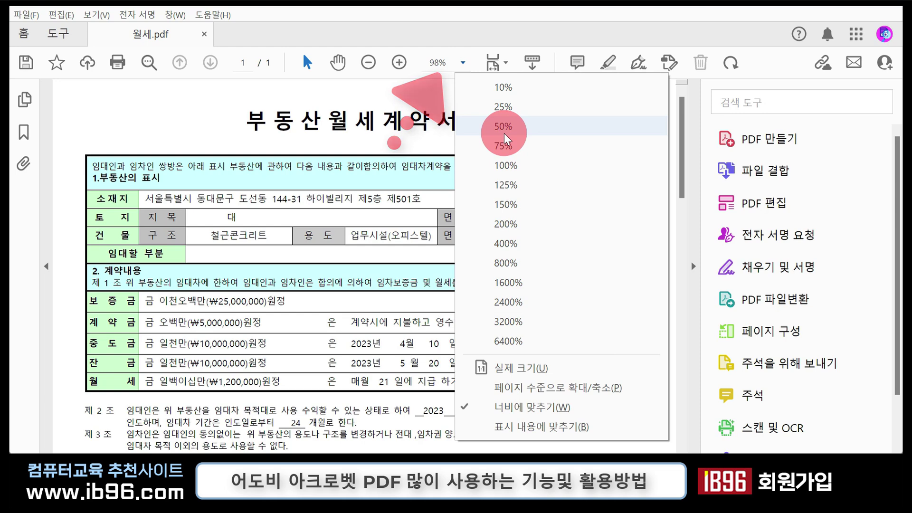
{"action": "left_click", "coordinate": [520, 369]}
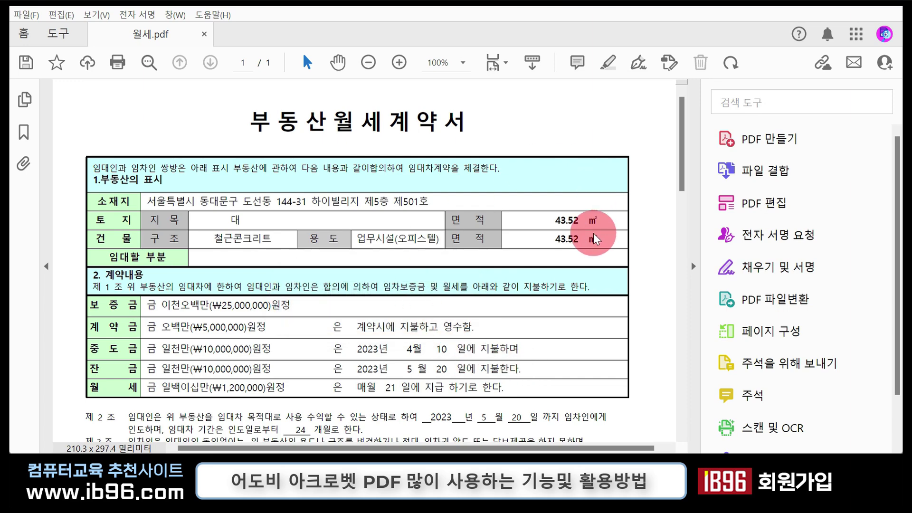
Fit the contract page to the window width and detach the page controls into a floating toolbar.
{"action": "left_click", "coordinate": [369, 63]}
{"action": "left_click", "coordinate": [369, 63]}
{"action": "left_click", "coordinate": [368, 63]}
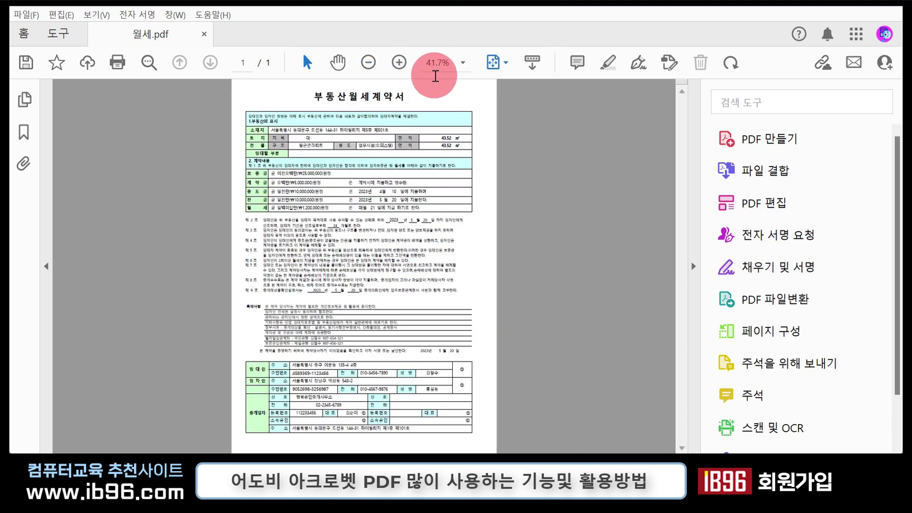
{"action": "left_click", "coordinate": [463, 62]}
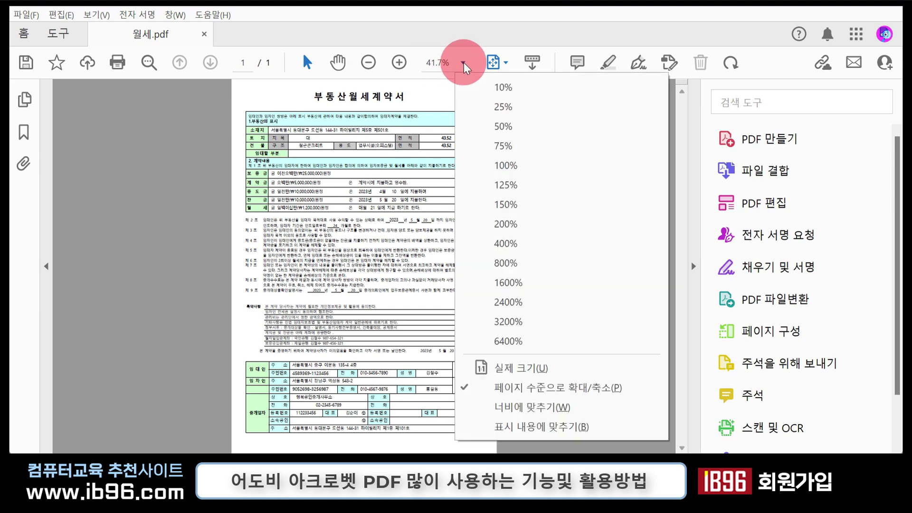
{"action": "left_click", "coordinate": [537, 407]}
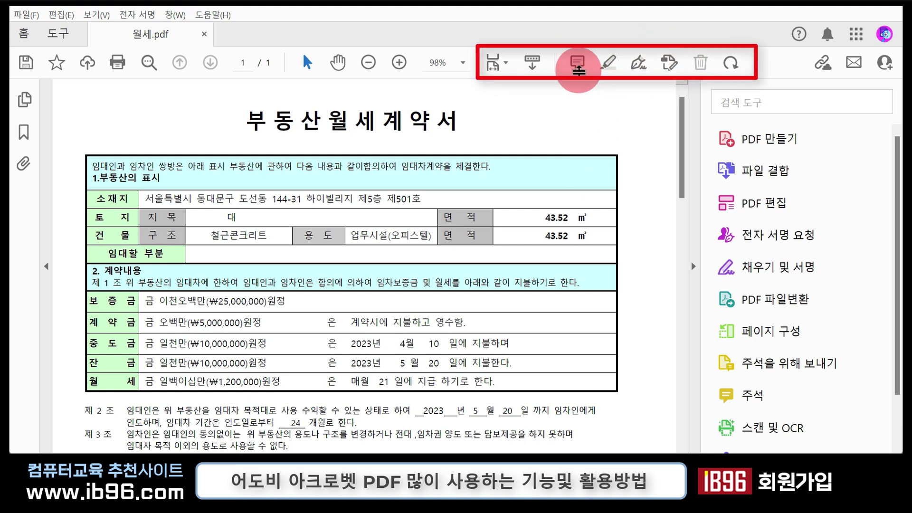
{"action": "left_click", "coordinate": [531, 60]}
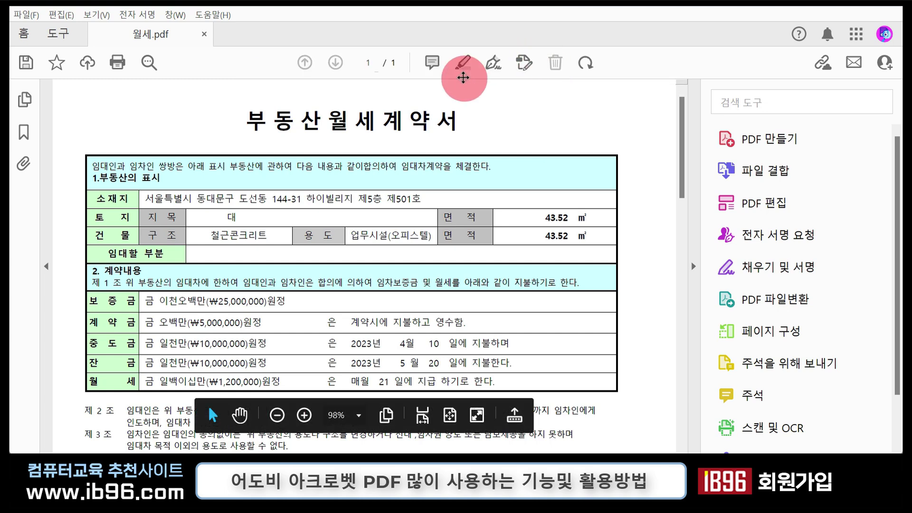
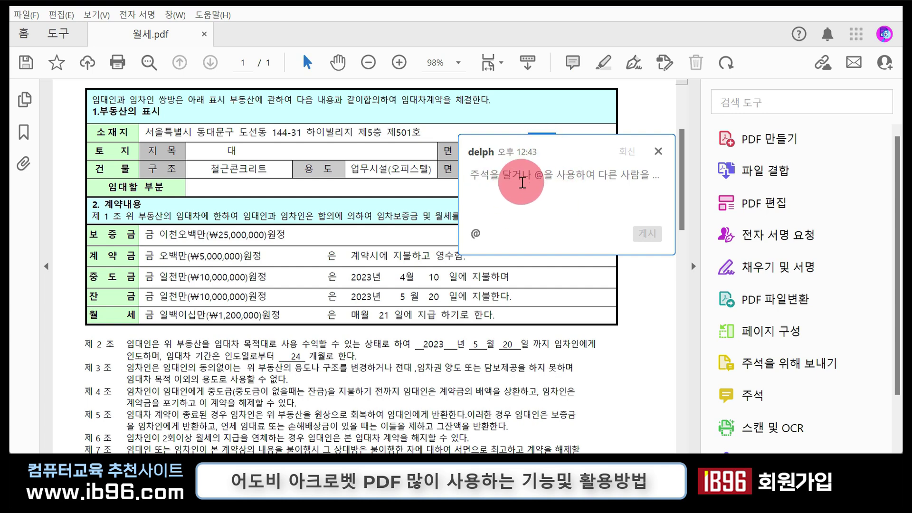
Enter the comment 17평 in the sticky note beside the 토지 area value and close the note.
{"action": "type", "text": "17"}
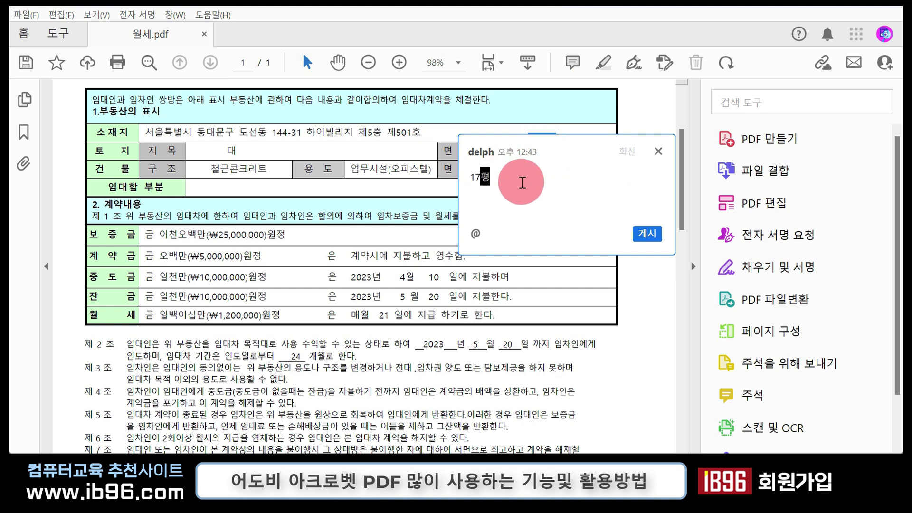
{"action": "type", "text": "평"}
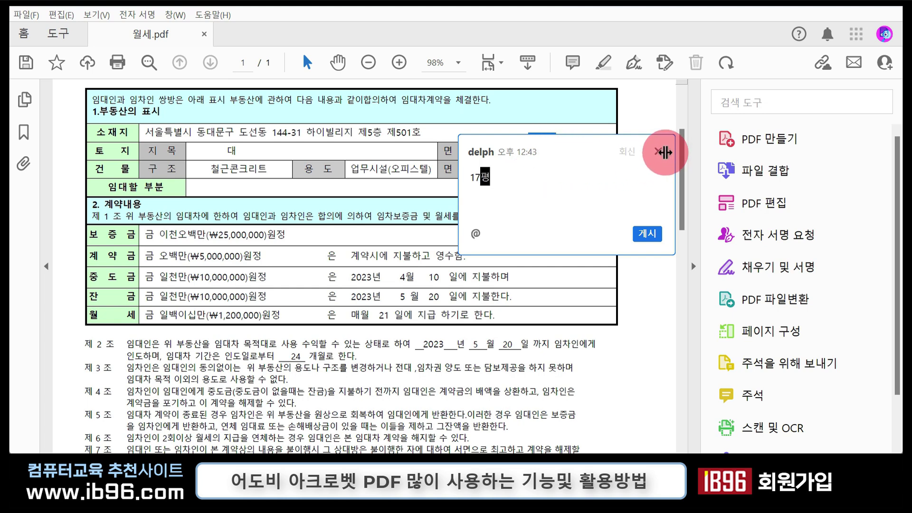
{"action": "left_click", "coordinate": [657, 151]}
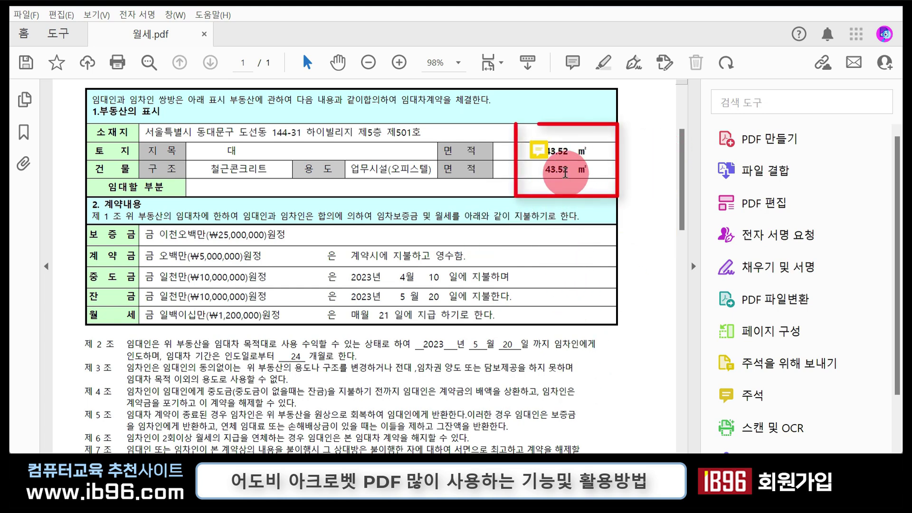
Open the sticky note beside the 토지 area to review its comment, and close it.
{"action": "mouse_move", "coordinate": [555, 157]}
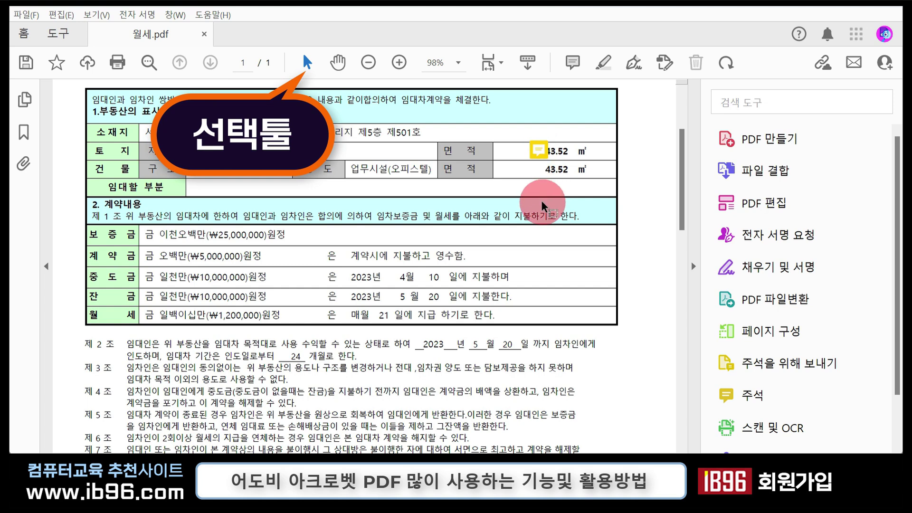
{"action": "double_click", "coordinate": [546, 151]}
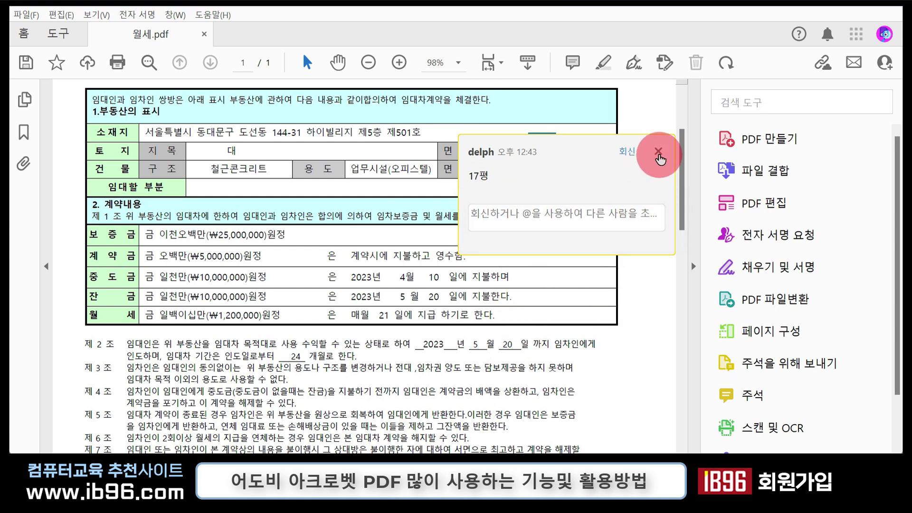
{"action": "left_click", "coordinate": [657, 151]}
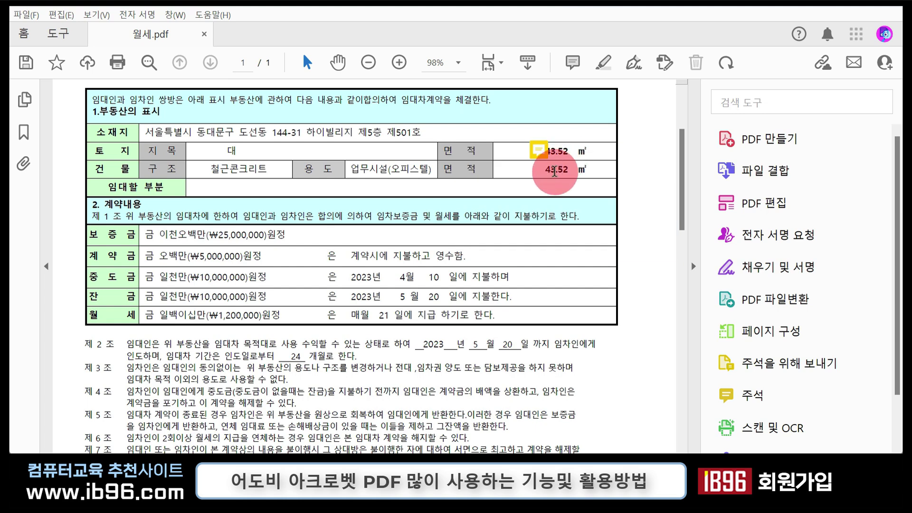
{"action": "mouse_move", "coordinate": [541, 156]}
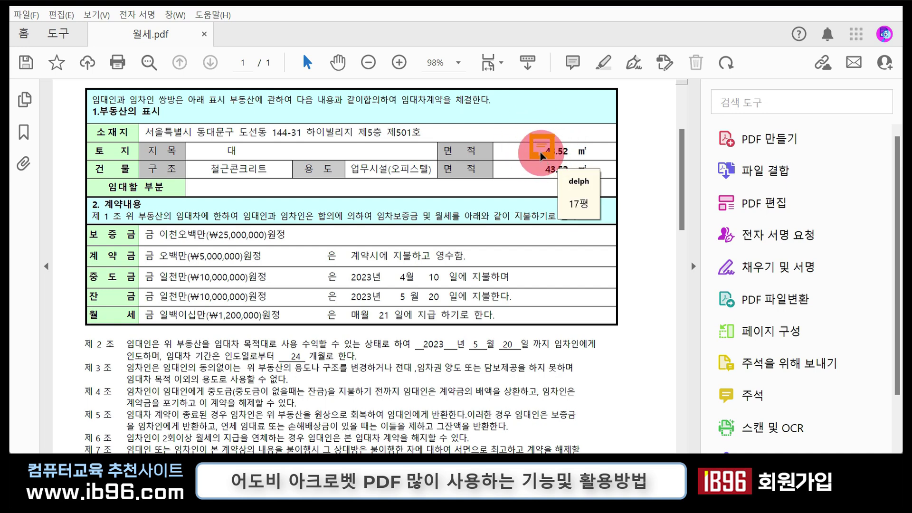
Highlight the full text of 제 4 조 in the contract with the Highlight Text tool.
{"action": "left_click", "coordinate": [604, 65]}
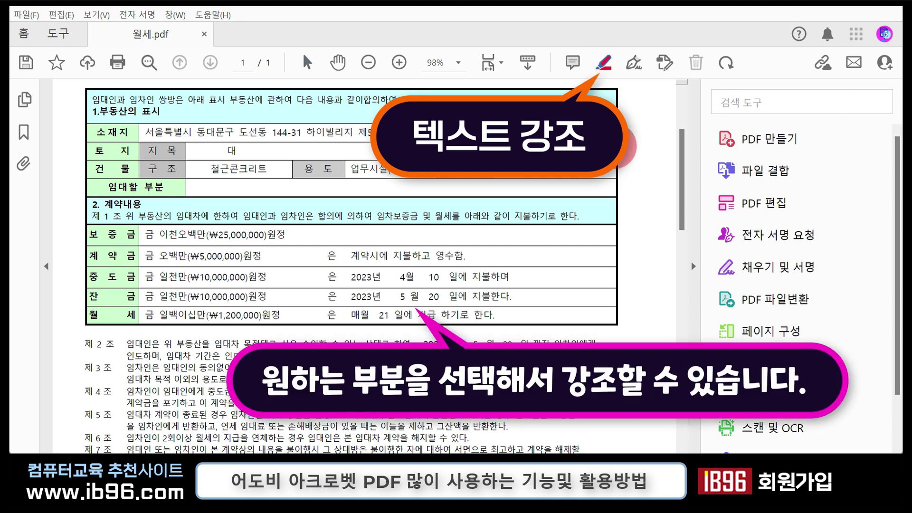
{"action": "scroll", "coordinate": [553, 266], "scroll_direction": "down", "scroll_amount": 1}
{"action": "scroll", "coordinate": [555, 270], "scroll_direction": "down", "scroll_amount": 4}
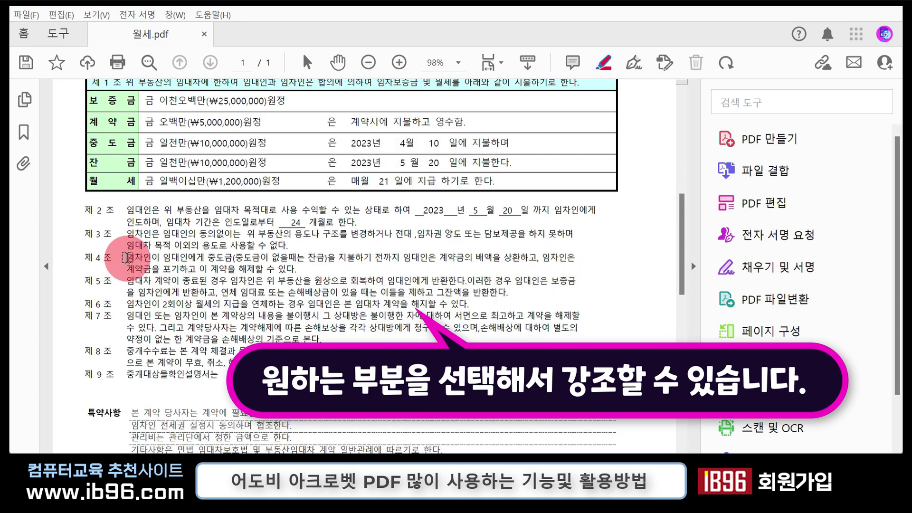
{"action": "left_click_drag", "start_coordinate": [127, 257], "coordinate": [298, 270]}
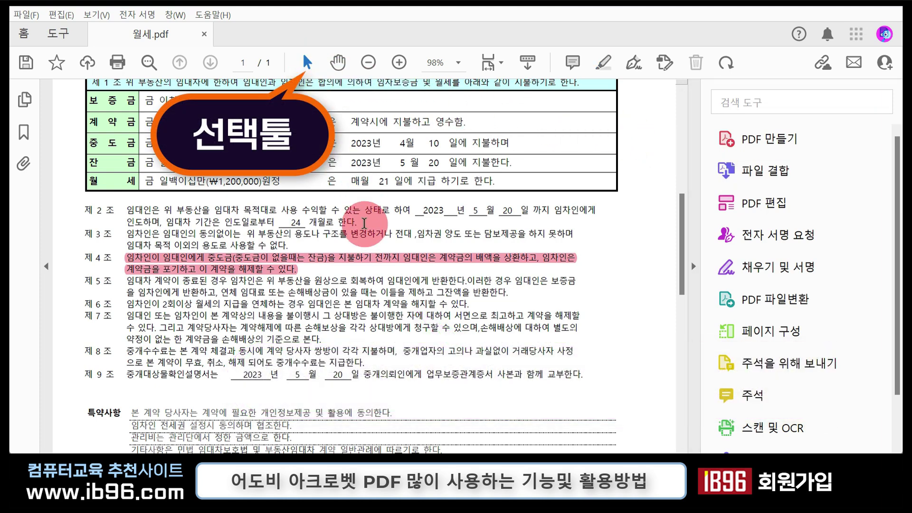
Change the colour of the 제 4 조 highlight to blue and deselect it.
{"action": "left_click", "coordinate": [375, 262]}
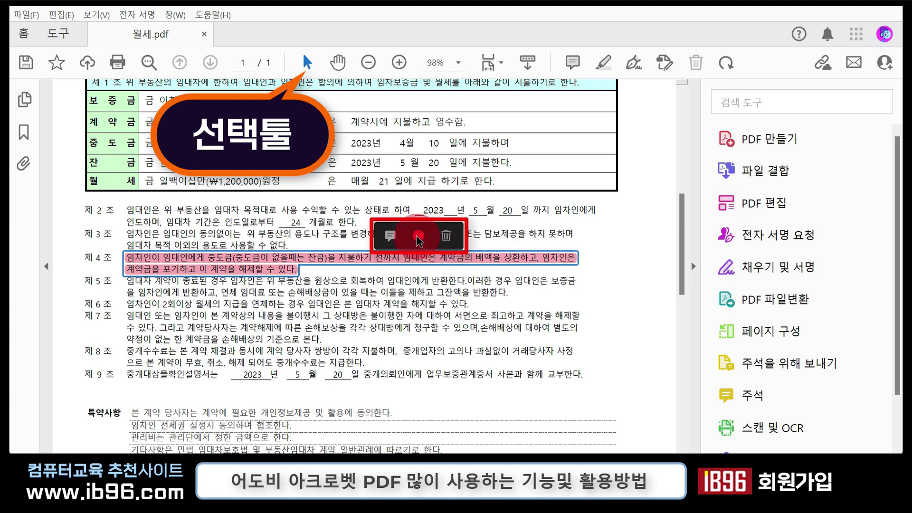
{"action": "left_click", "coordinate": [418, 238]}
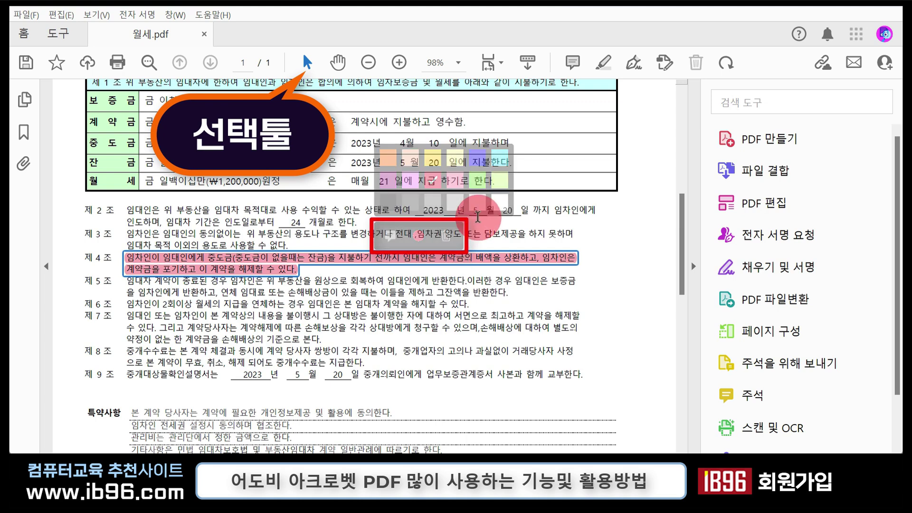
{"action": "left_click", "coordinate": [479, 160]}
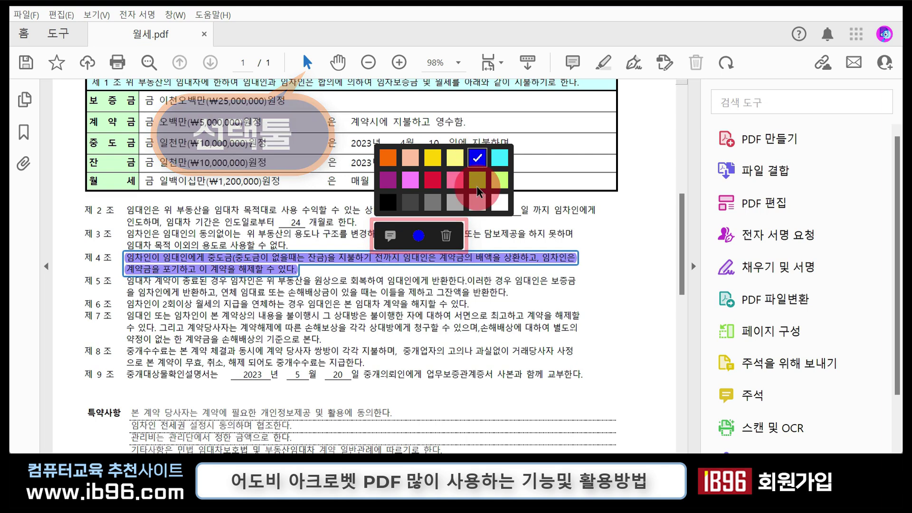
{"action": "left_click", "coordinate": [311, 258]}
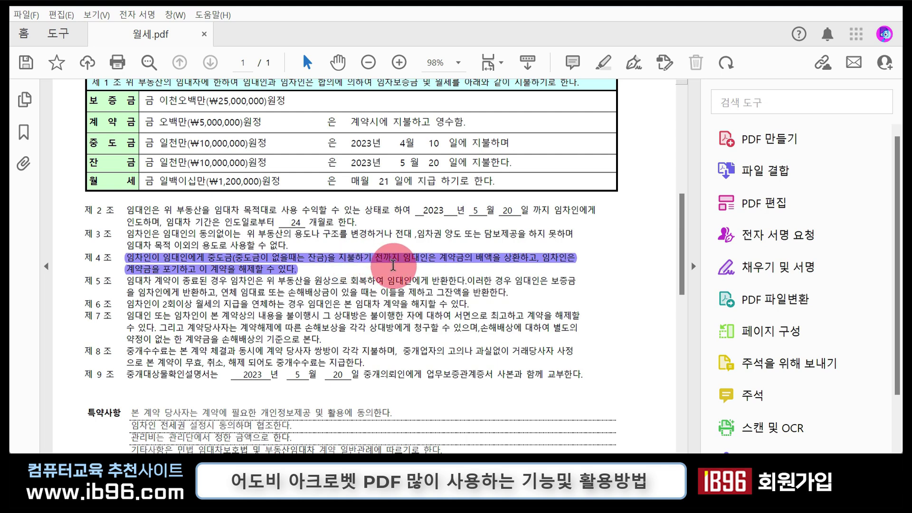
Delete the highlight on 제 4 조 and the sticky note beside the 토지 area value.
{"action": "left_click", "coordinate": [405, 264]}
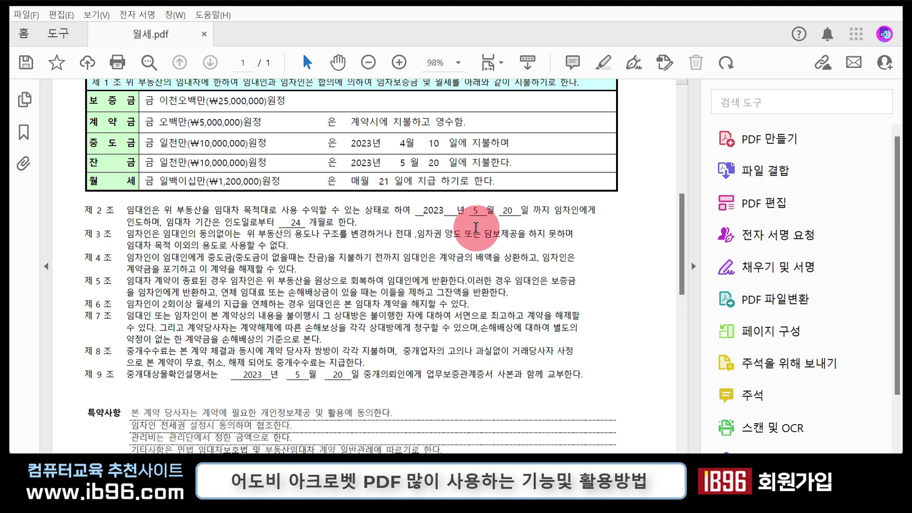
{"action": "scroll", "coordinate": [462, 240], "scroll_direction": "up", "scroll_amount": 1}
{"action": "scroll", "coordinate": [461, 241], "scroll_direction": "up", "scroll_amount": 5}
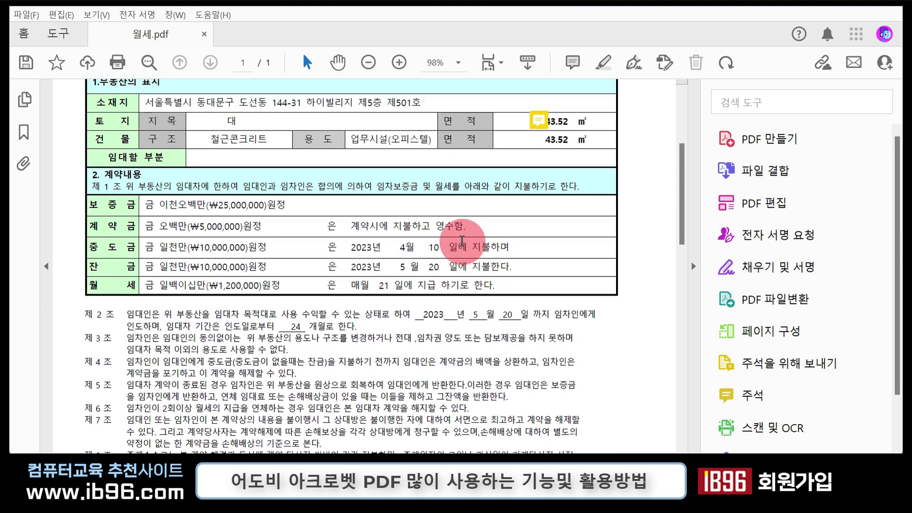
{"action": "mouse_move", "coordinate": [542, 121]}
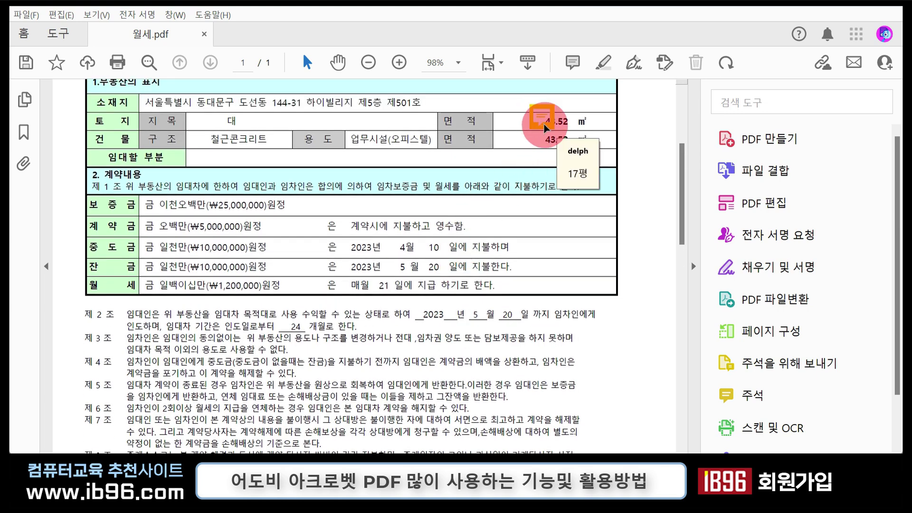
{"action": "right_click", "coordinate": [542, 118]}
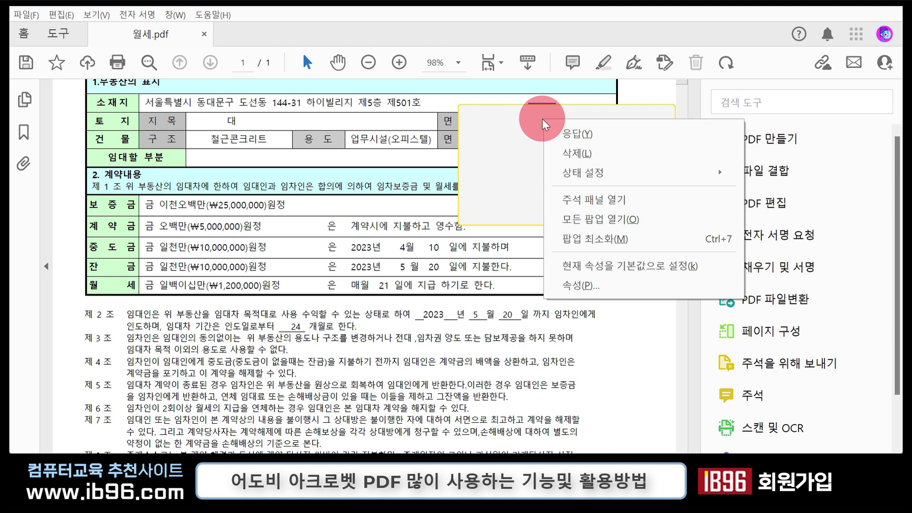
{"action": "left_click", "coordinate": [597, 159]}
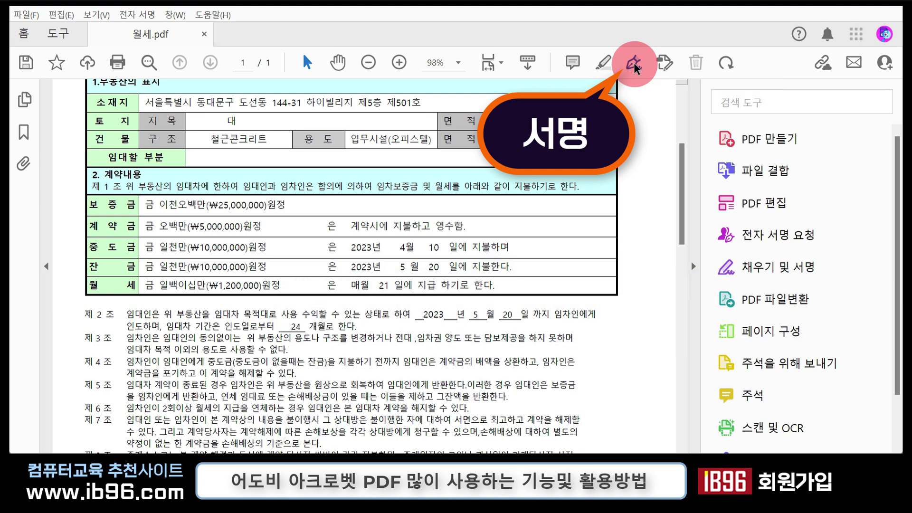
Start Fill & Sign on the contract and remove the saved ib96 signature.
{"action": "left_click", "coordinate": [635, 67]}
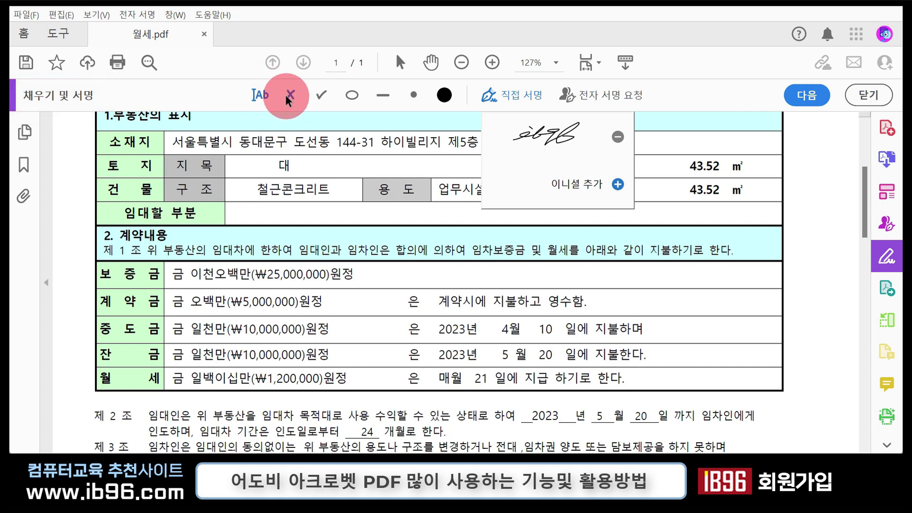
{"action": "left_click", "coordinate": [323, 97]}
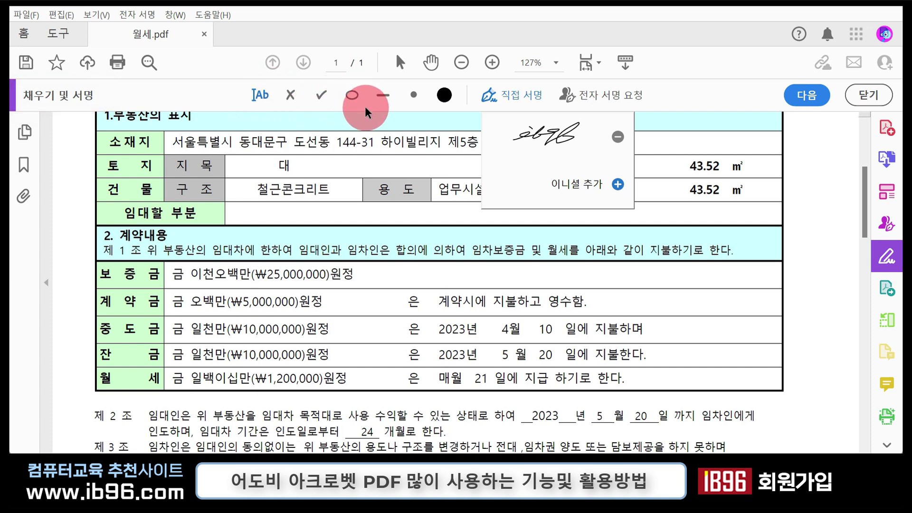
{"action": "left_click", "coordinate": [415, 97]}
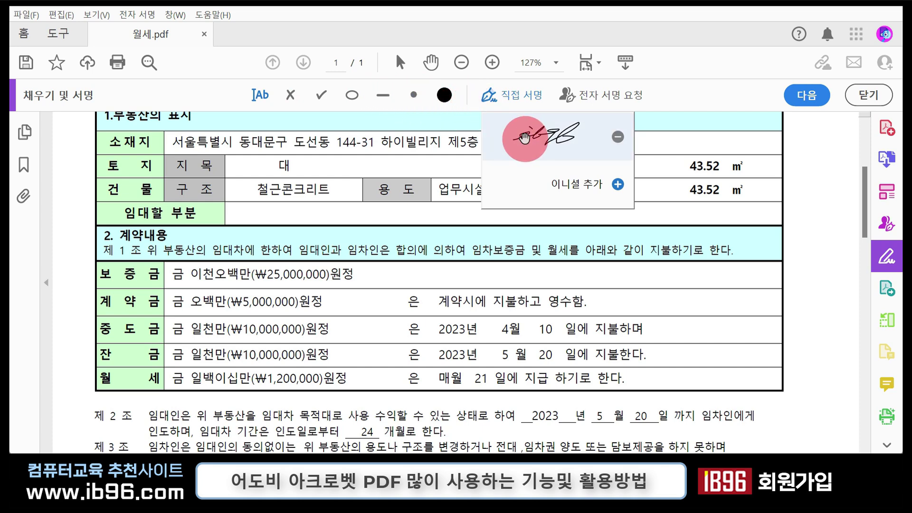
{"action": "left_click", "coordinate": [544, 149]}
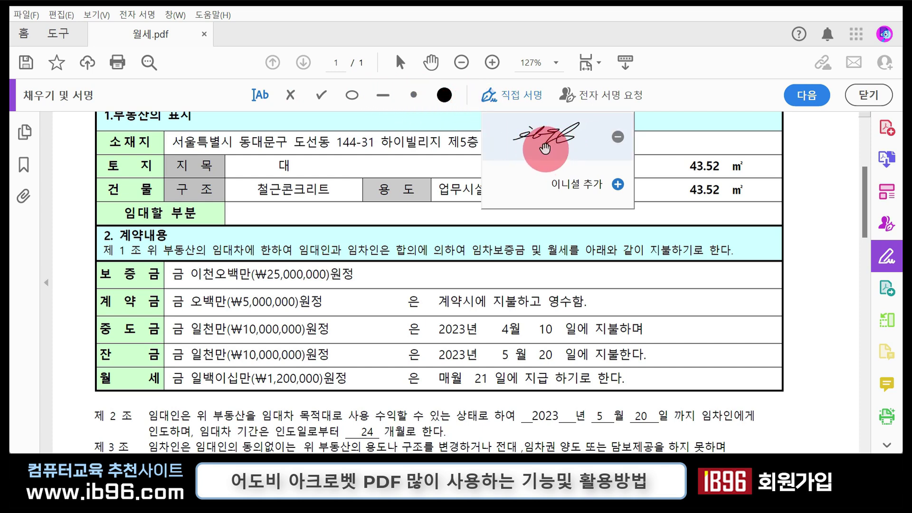
{"action": "mouse_move", "coordinate": [546, 149]}
{"action": "left_mouse_down"}
{"action": "mouse_move", "coordinate": [567, 143]}
{"action": "mouse_move", "coordinate": [533, 138]}
{"action": "mouse_move", "coordinate": [625, 151]}
{"action": "mouse_move", "coordinate": [620, 144]}
{"action": "left_mouse_up"}
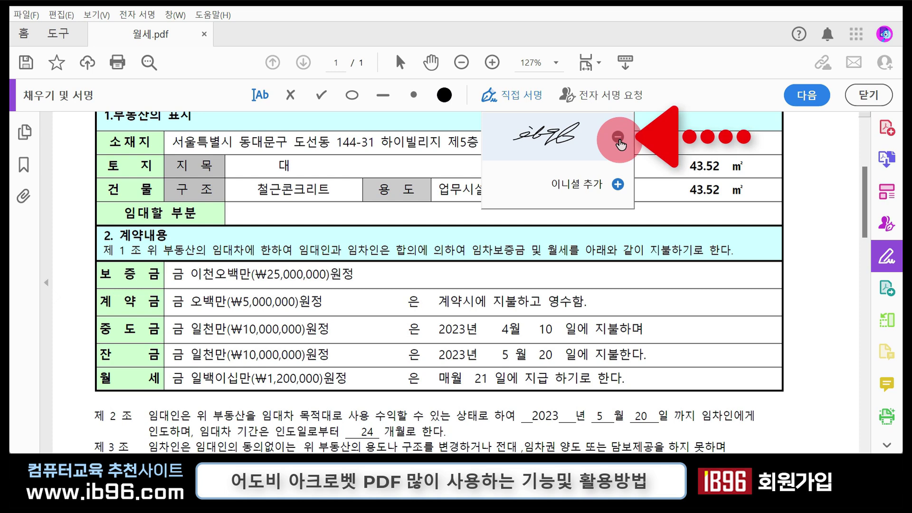
{"action": "left_click", "coordinate": [619, 139]}
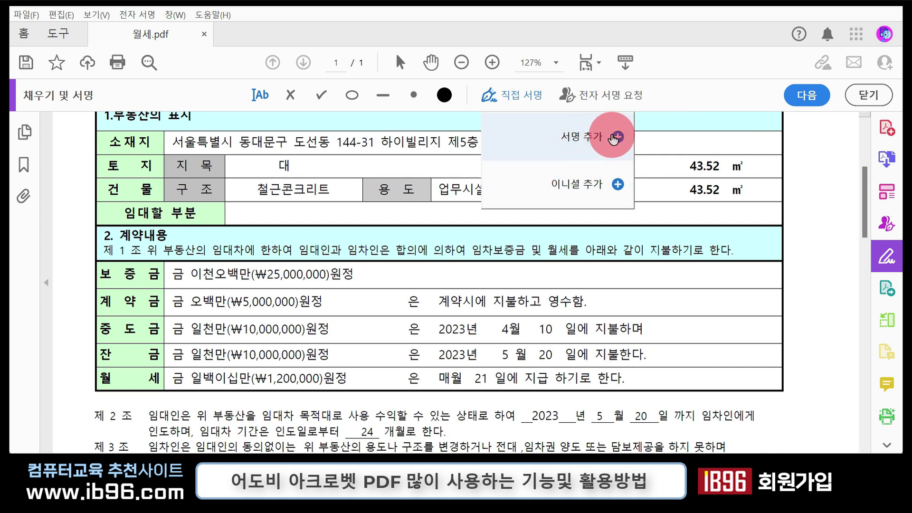
Start adding a signature, replace the suggested name with the typed text ib96, and look through the available lettering styles.
{"action": "left_click", "coordinate": [607, 141]}
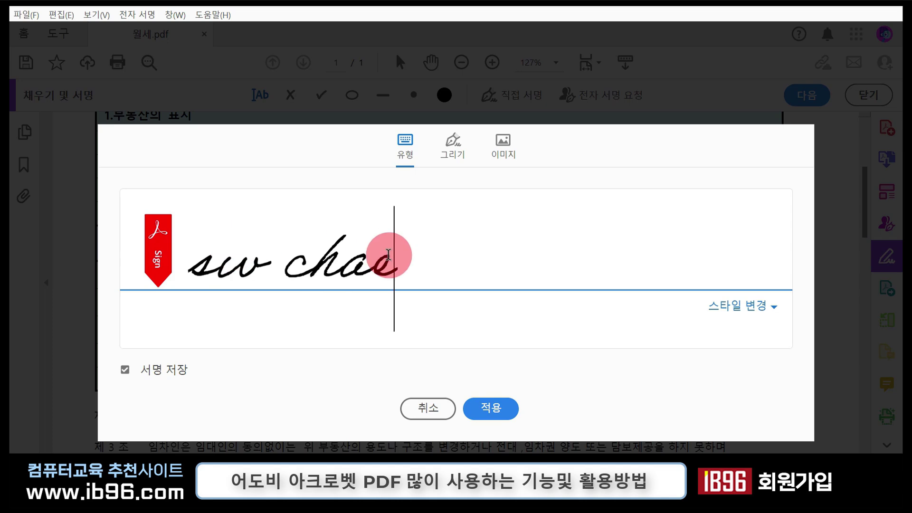
{"action": "mouse_move", "coordinate": [407, 265]}
{"action": "left_mouse_down"}
{"action": "mouse_move", "coordinate": [189, 261]}
{"action": "mouse_move", "coordinate": [214, 329]}
{"action": "left_mouse_up"}
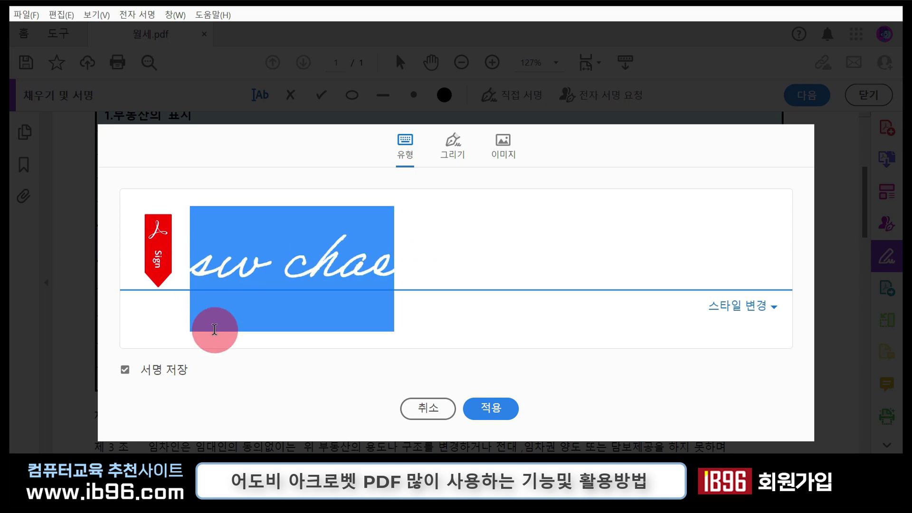
{"action": "key", "text": "BackSpace"}
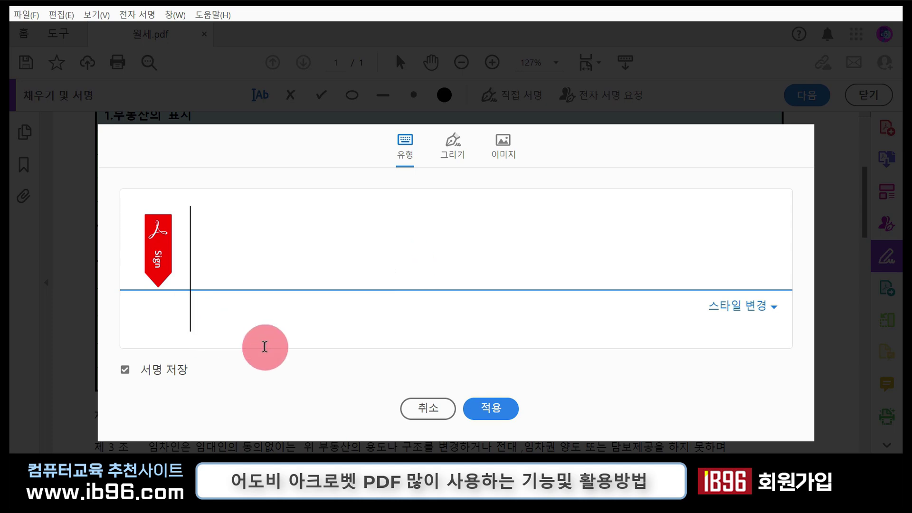
{"action": "type", "text": "ib96"}
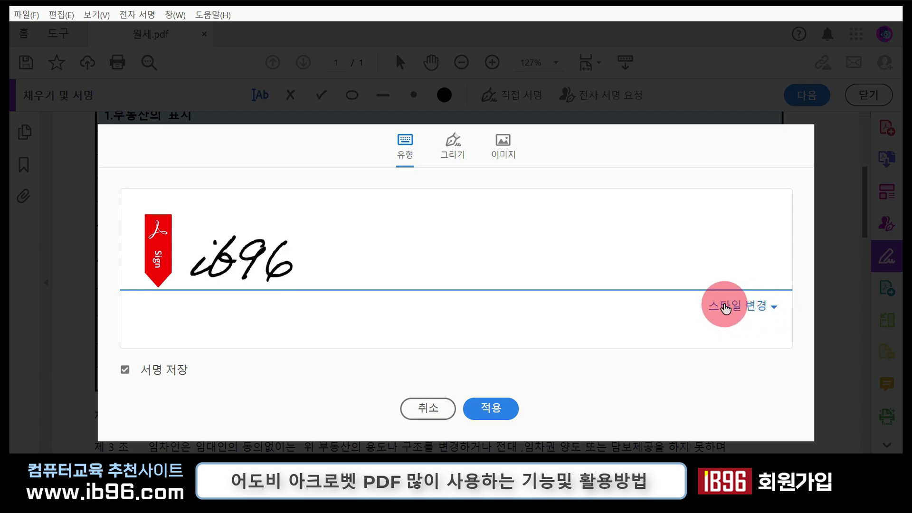
{"action": "left_click", "coordinate": [774, 309]}
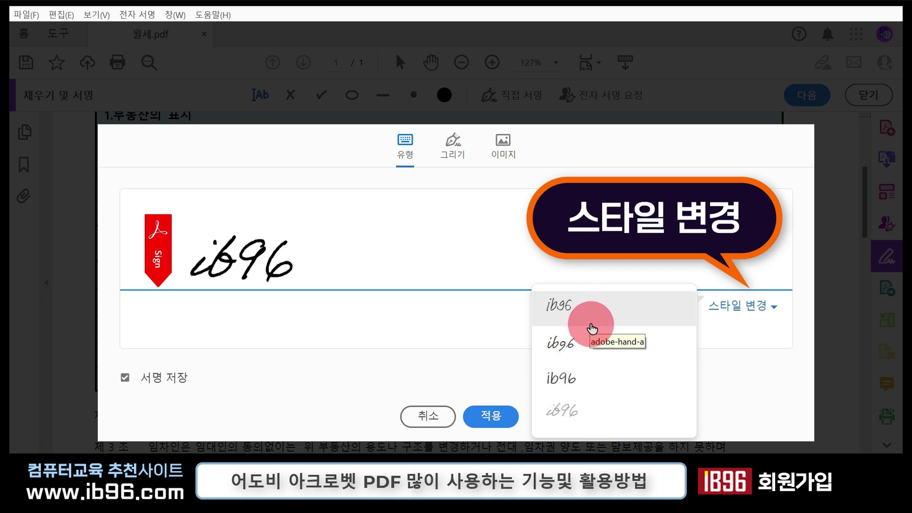
{"action": "left_click", "coordinate": [369, 268]}
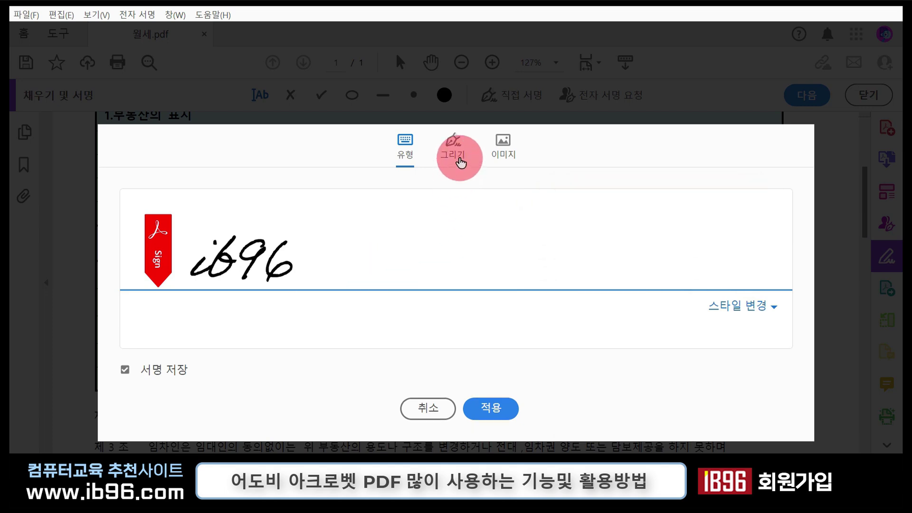
Clear the typed signature, draw ib96 by hand instead, and apply it with saving left enabled.
{"action": "left_click", "coordinate": [306, 266]}
{"action": "left_click_drag", "start_coordinate": [302, 262], "coordinate": [142, 255]}
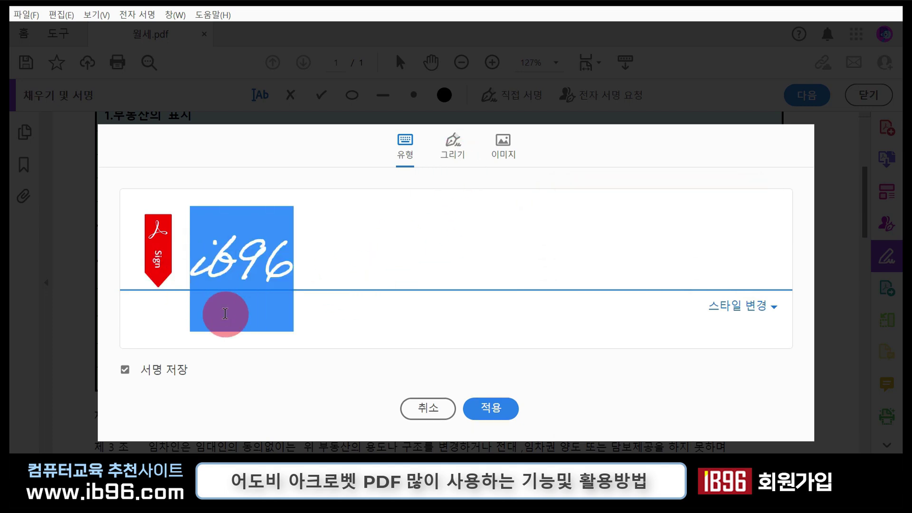
{"action": "key", "text": "BackSpace"}
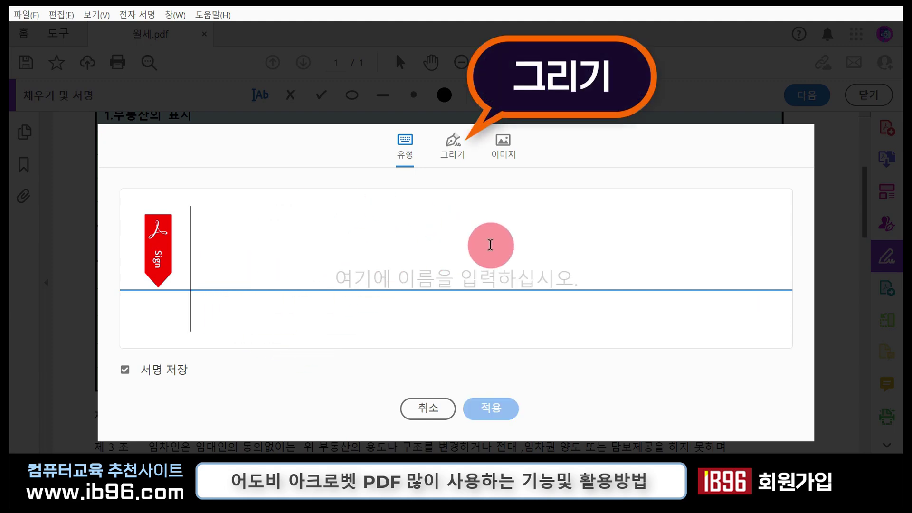
{"action": "left_click", "coordinate": [456, 152]}
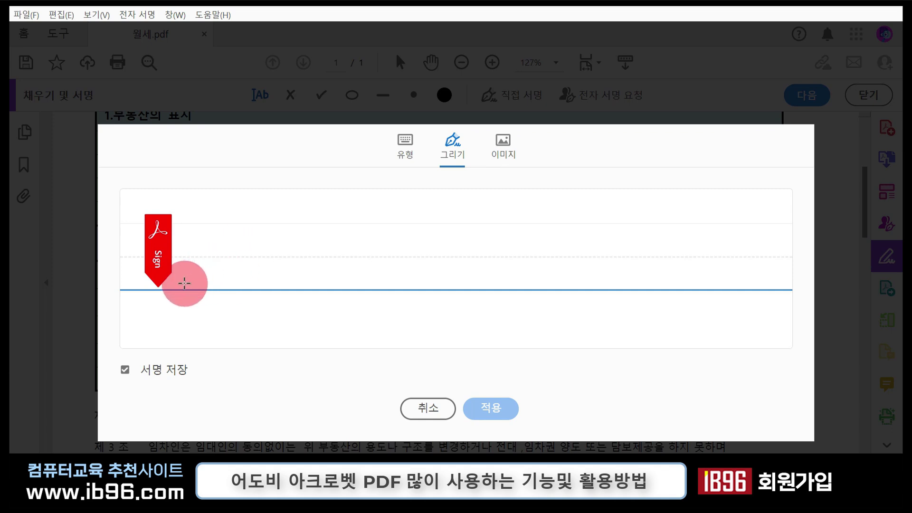
{"action": "mouse_move", "coordinate": [186, 284]}
{"action": "left_mouse_down"}
{"action": "mouse_move", "coordinate": [264, 238]}
{"action": "mouse_move", "coordinate": [230, 275]}
{"action": "mouse_move", "coordinate": [352, 218]}
{"action": "mouse_move", "coordinate": [277, 287]}
{"action": "mouse_move", "coordinate": [306, 258]}
{"action": "mouse_move", "coordinate": [366, 266]}
{"action": "mouse_move", "coordinate": [341, 268]}
{"action": "mouse_move", "coordinate": [321, 324]}
{"action": "left_mouse_up"}
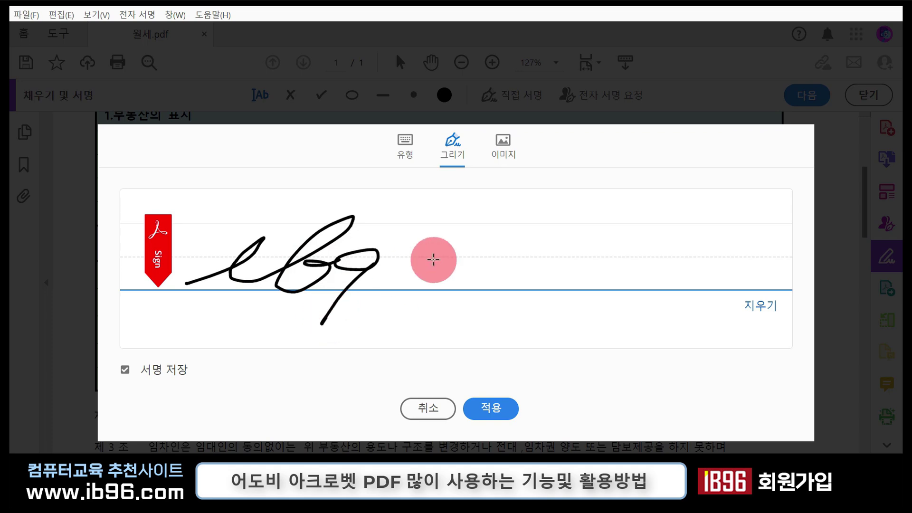
{"action": "mouse_move", "coordinate": [450, 219]}
{"action": "left_mouse_down"}
{"action": "mouse_move", "coordinate": [366, 294]}
{"action": "mouse_move", "coordinate": [380, 274]}
{"action": "left_mouse_up"}
{"action": "left_click_drag", "start_coordinate": [270, 209], "coordinate": [276, 225]}
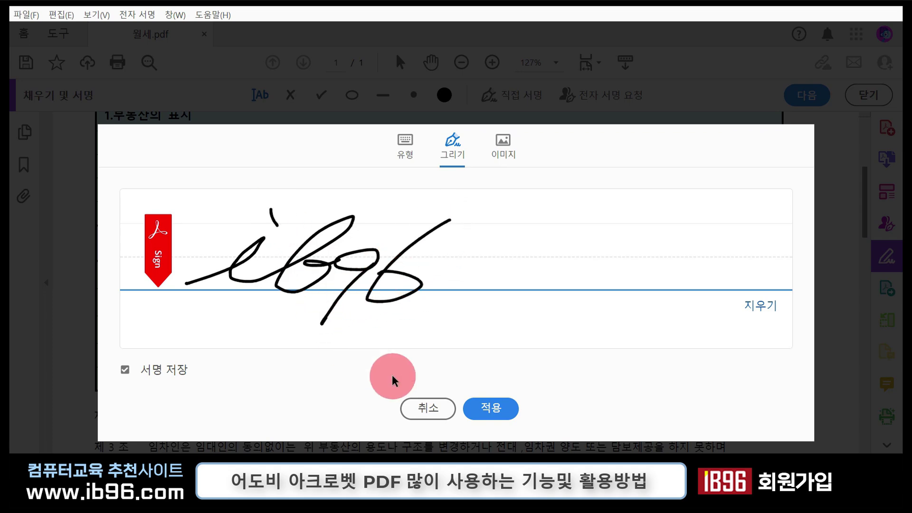
{"action": "left_click", "coordinate": [471, 412]}
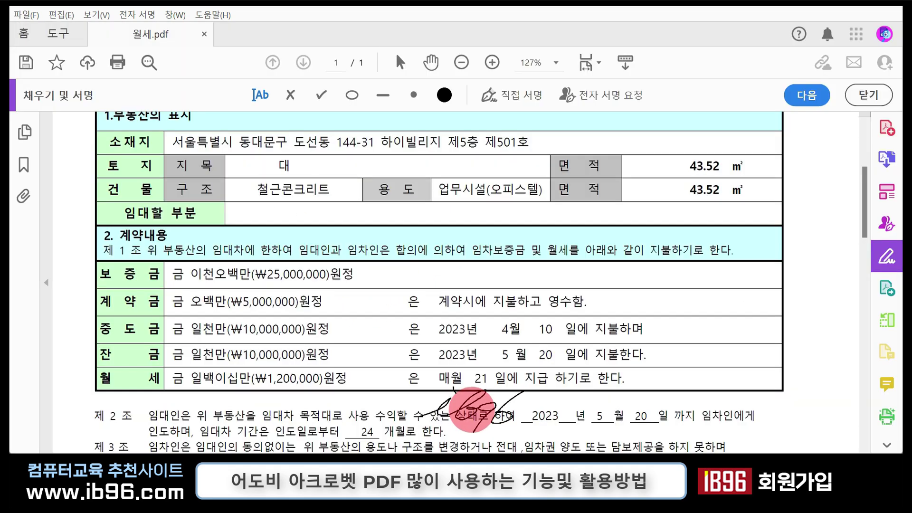
Place the hand-drawn ib96 signature over the 임대인 seal mark in the parties table.
{"action": "left_click", "coordinate": [634, 266]}
{"action": "mouse_move", "coordinate": [635, 266]}
{"action": "left_mouse_down"}
{"action": "mouse_move", "coordinate": [678, 209]}
{"action": "mouse_move", "coordinate": [671, 189]}
{"action": "mouse_move", "coordinate": [664, 199]}
{"action": "left_mouse_up"}
{"action": "scroll", "coordinate": [698, 228], "scroll_direction": "down", "scroll_amount": 10}
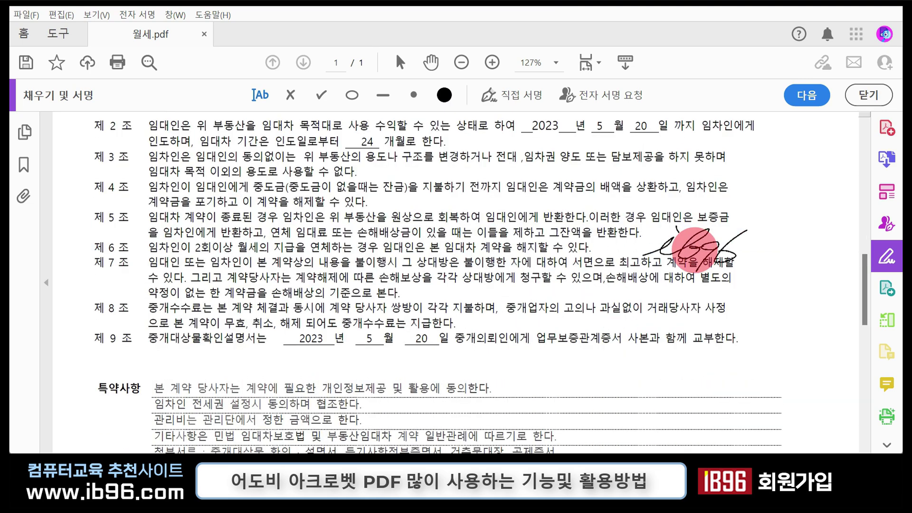
{"action": "scroll", "coordinate": [698, 251], "scroll_direction": "down", "scroll_amount": 5}
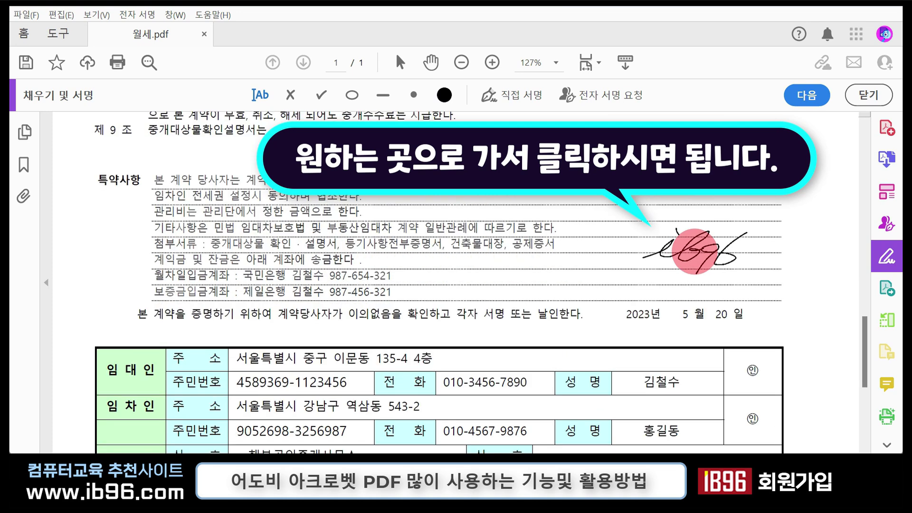
{"action": "left_click", "coordinate": [750, 335]}
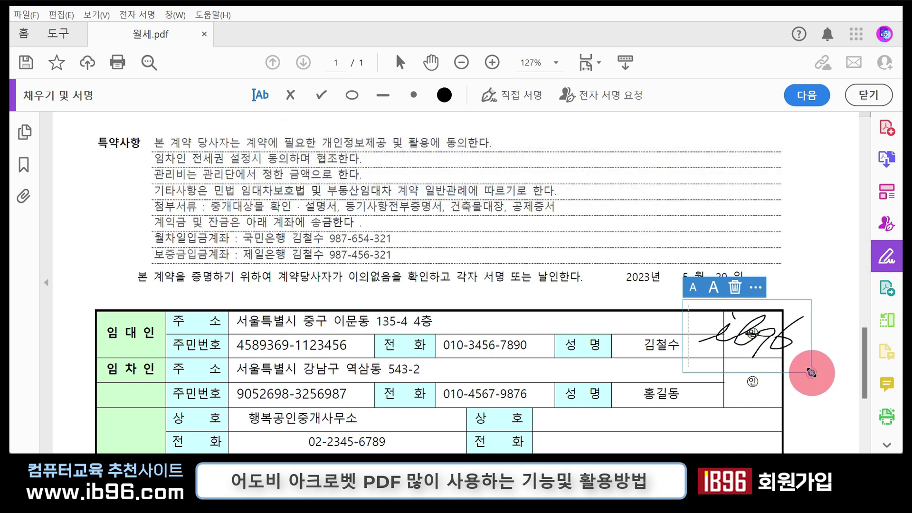
Shrink and reposition the signature at the 임대인 seal mark, and delete it from the contract.
{"action": "mouse_move", "coordinate": [811, 373]}
{"action": "left_mouse_down"}
{"action": "mouse_move", "coordinate": [743, 333]}
{"action": "mouse_move", "coordinate": [814, 418]}
{"action": "mouse_move", "coordinate": [763, 382]}
{"action": "mouse_move", "coordinate": [795, 411]}
{"action": "left_mouse_up"}
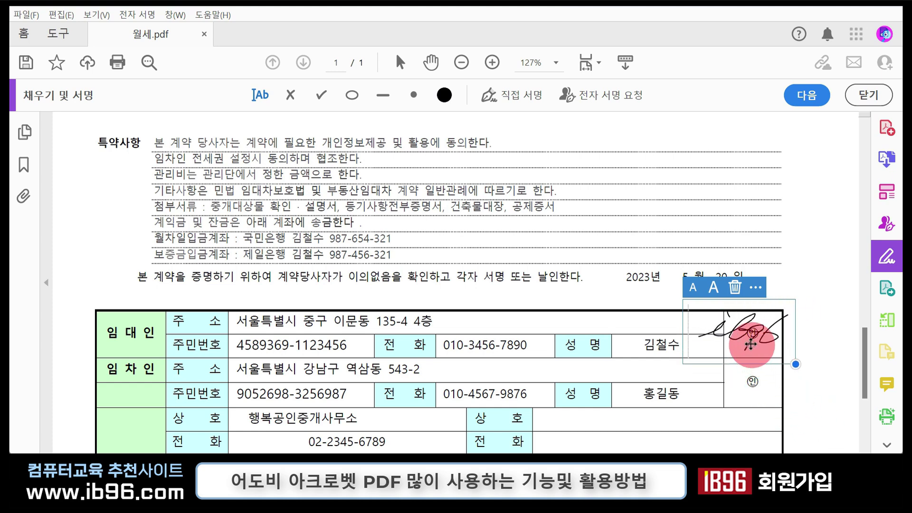
{"action": "left_click_drag", "start_coordinate": [751, 345], "coordinate": [765, 345]}
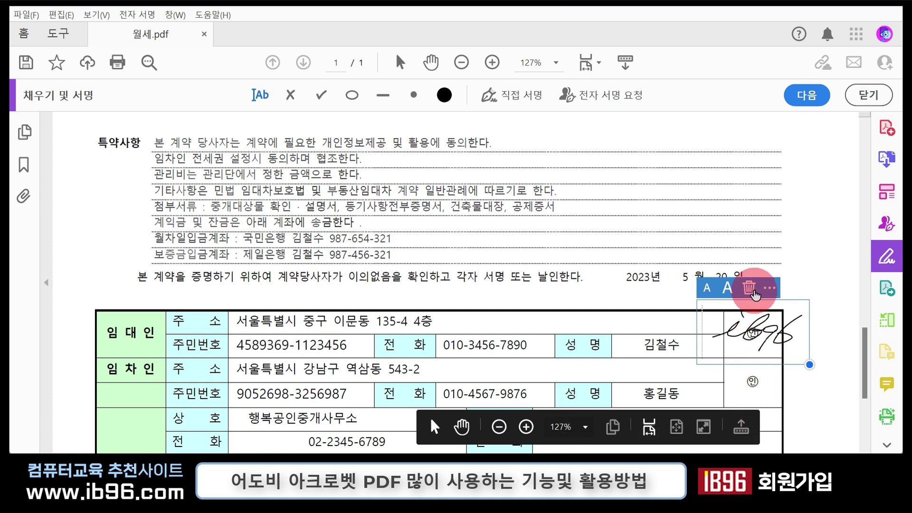
{"action": "left_click", "coordinate": [750, 288]}
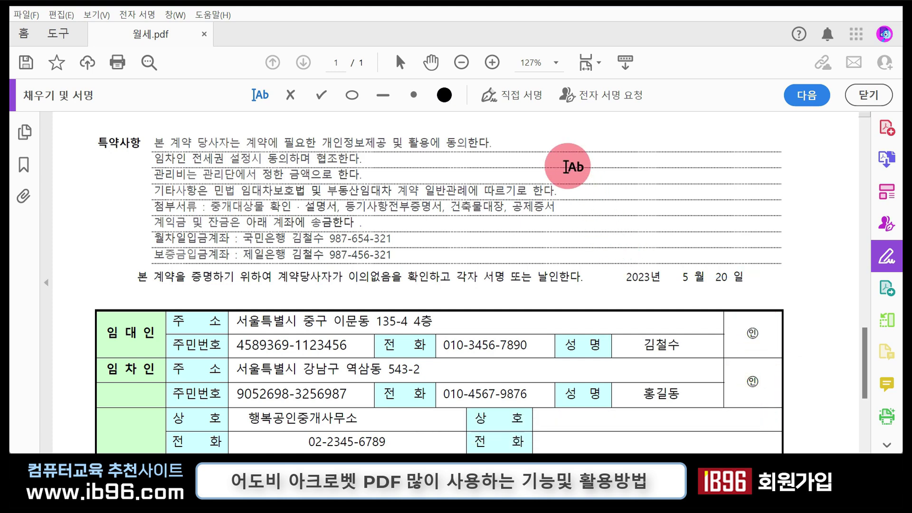
Start adding initials, clear the suggested letters, look at the image option, and close without applying.
{"action": "left_click", "coordinate": [516, 95]}
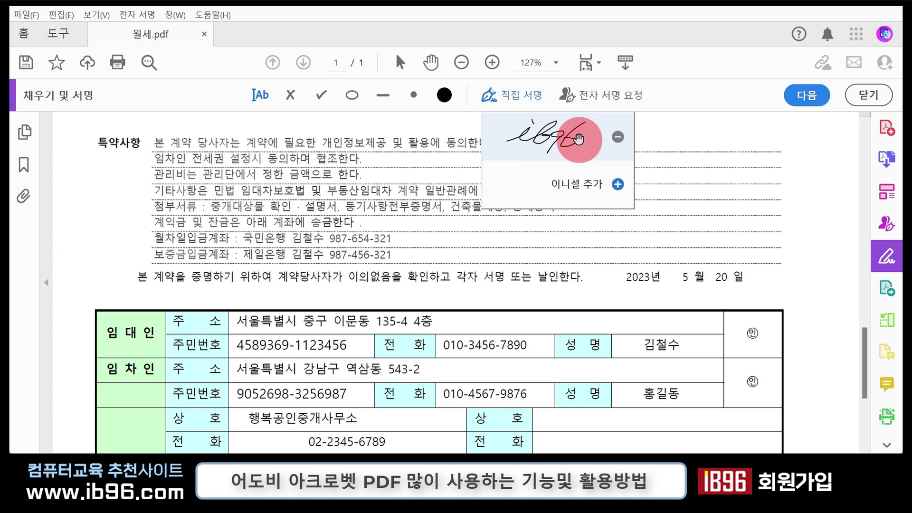
{"action": "left_click", "coordinate": [594, 190]}
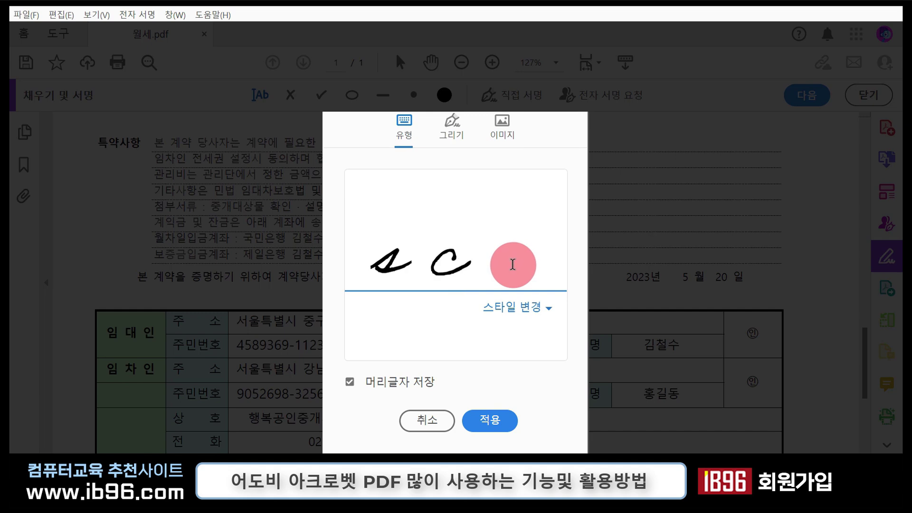
{"action": "key", "text": "BackSpace"}
{"action": "key", "text": "BackSpace"}
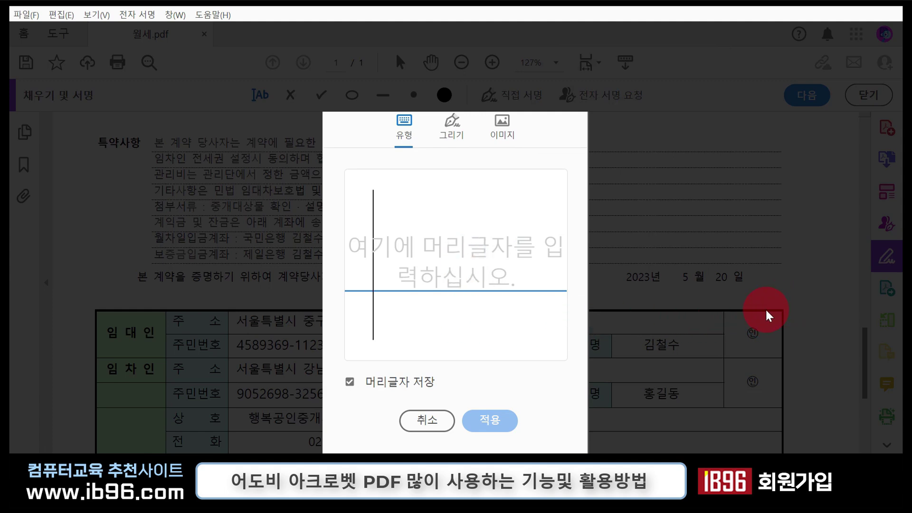
{"action": "left_click", "coordinate": [502, 137]}
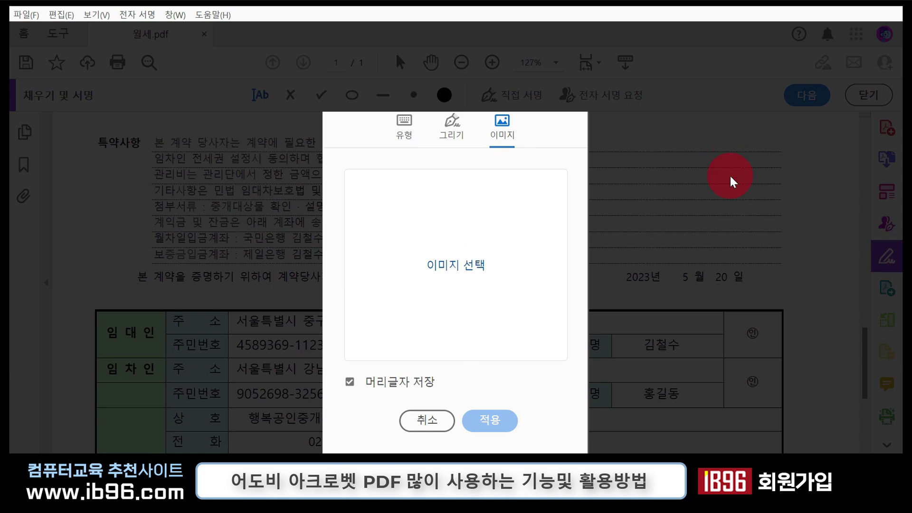
{"action": "left_click", "coordinate": [708, 192]}
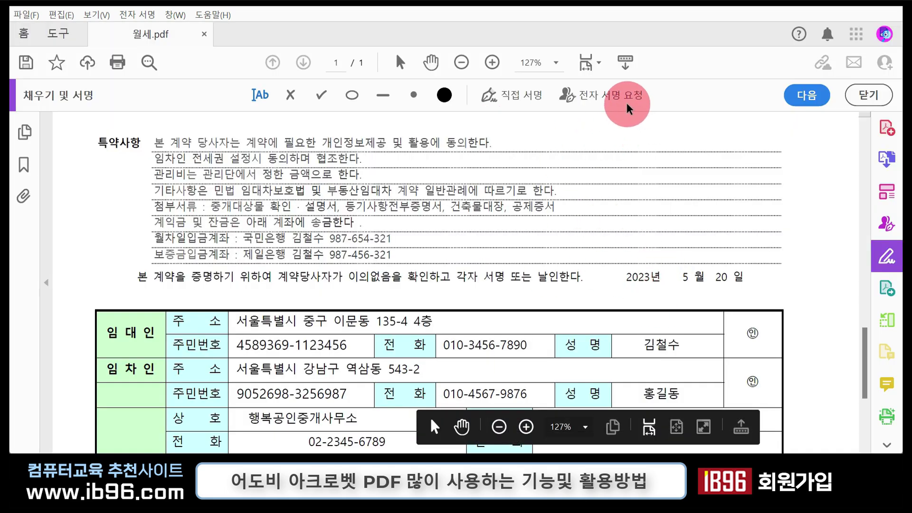
Add the text 그리고 공증한다. after the first 특약사항 line and remove it again.
{"action": "left_click", "coordinate": [258, 92]}
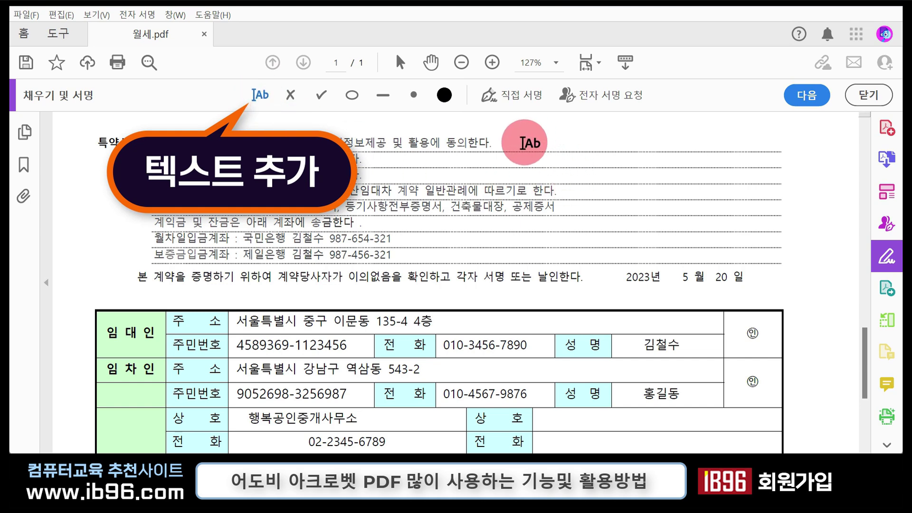
{"action": "left_click", "coordinate": [505, 141]}
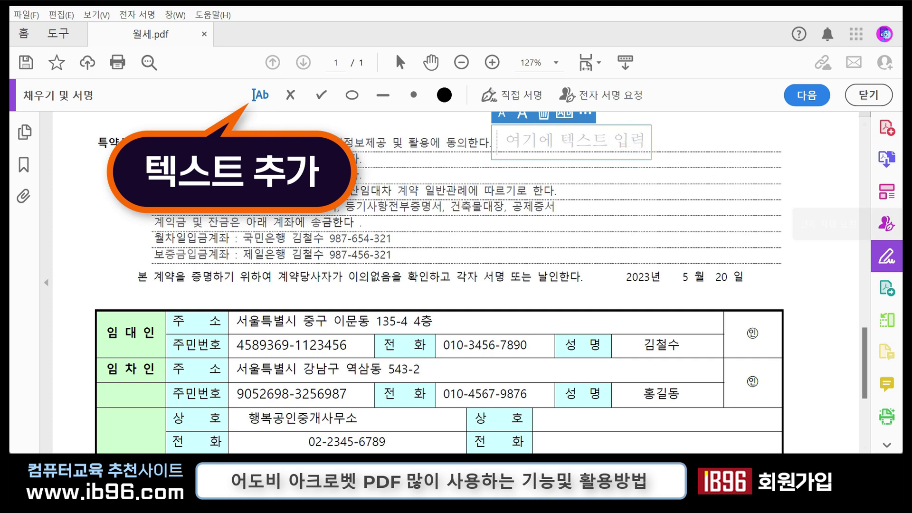
{"action": "type", "text": "ㄱ"}
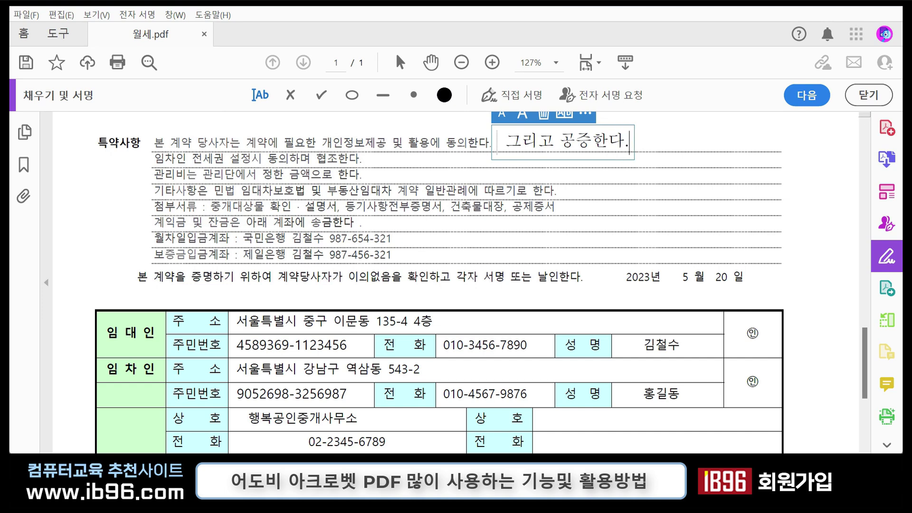
{"action": "key", "text": "ctrl+a"}
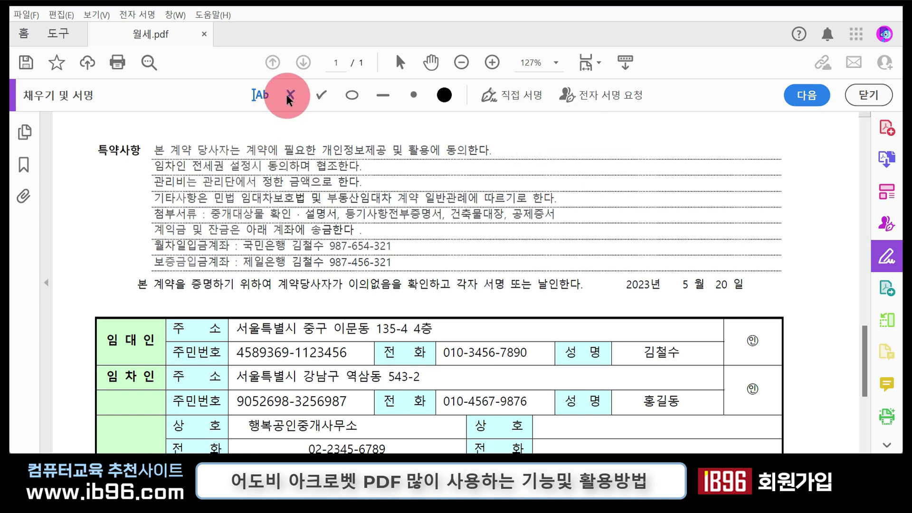
Place a check mark after the first 특약사항 line and an X mark after the second line.
{"action": "left_click", "coordinate": [318, 91]}
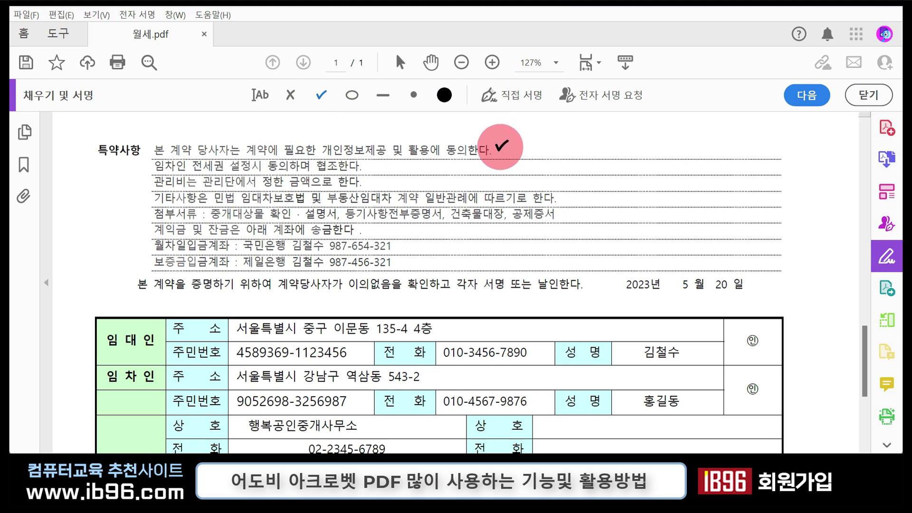
{"action": "left_click", "coordinate": [501, 146]}
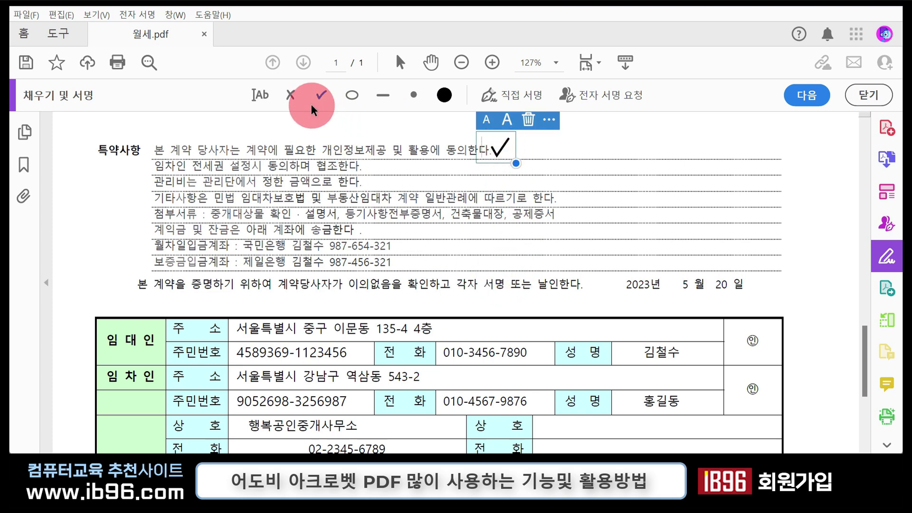
{"action": "left_click", "coordinate": [289, 93]}
{"action": "left_click", "coordinate": [371, 166]}
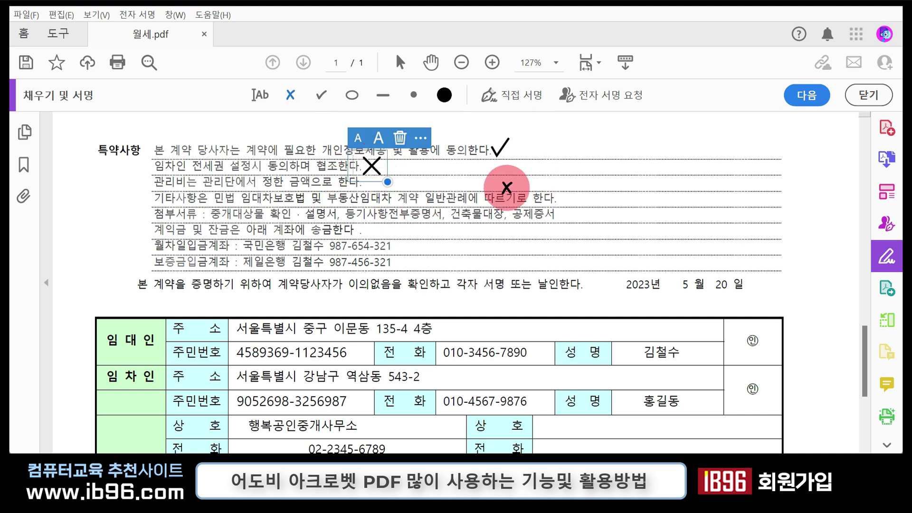
Delete the X and check marks from the 특약사항 section and close Fill & Sign.
{"action": "scroll", "coordinate": [464, 233], "scroll_direction": "up", "scroll_amount": 3}
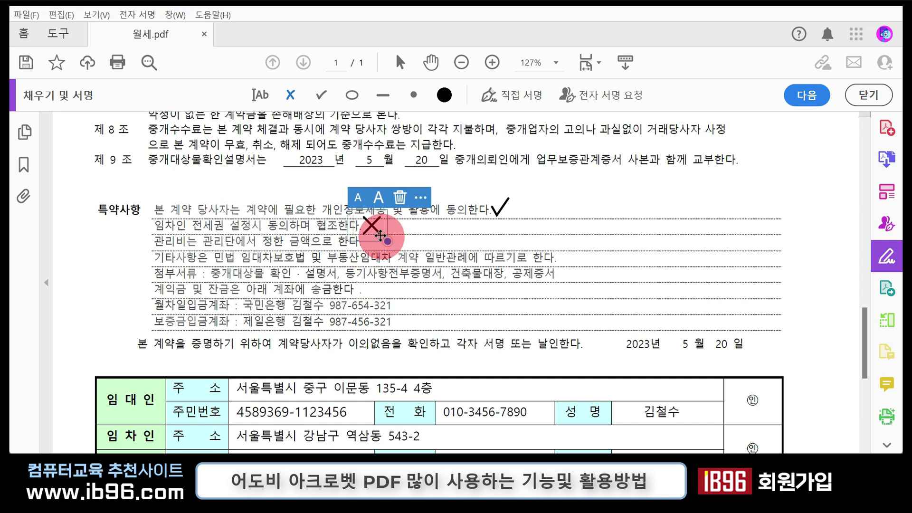
{"action": "left_click", "coordinate": [402, 199]}
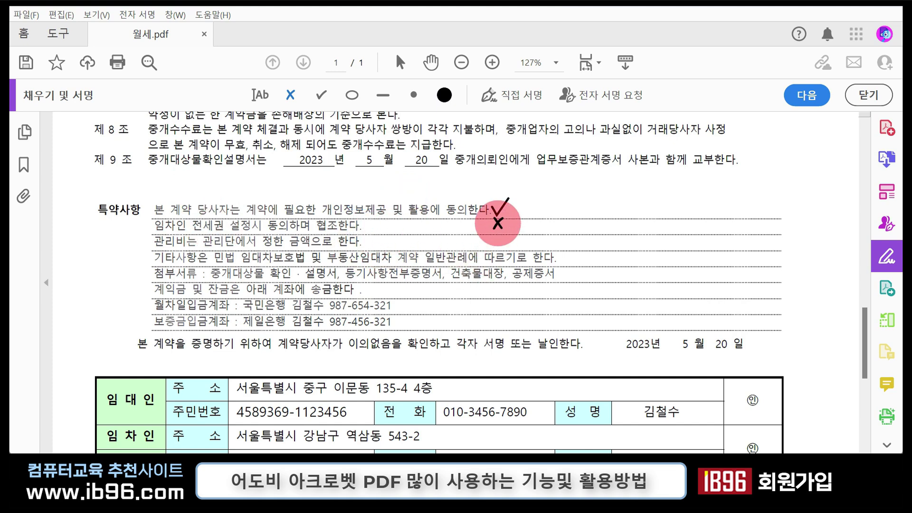
{"action": "left_click", "coordinate": [497, 215]}
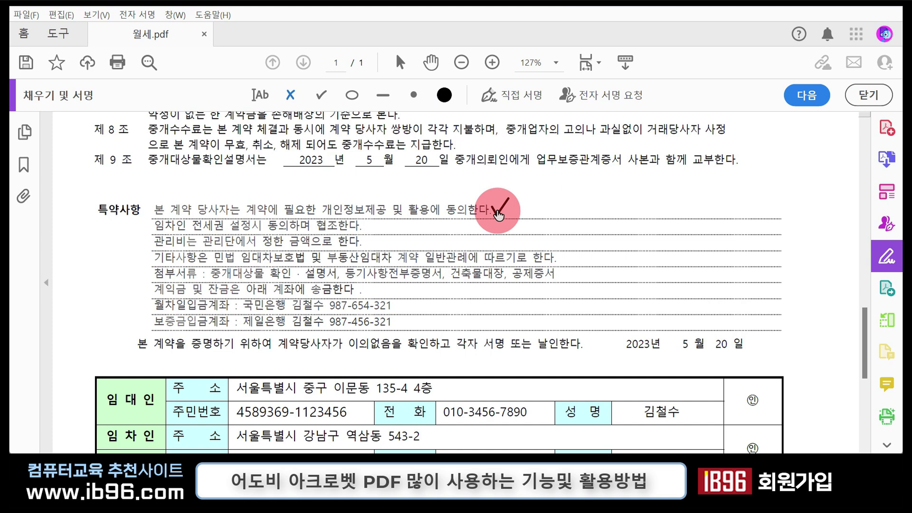
{"action": "left_click", "coordinate": [527, 181]}
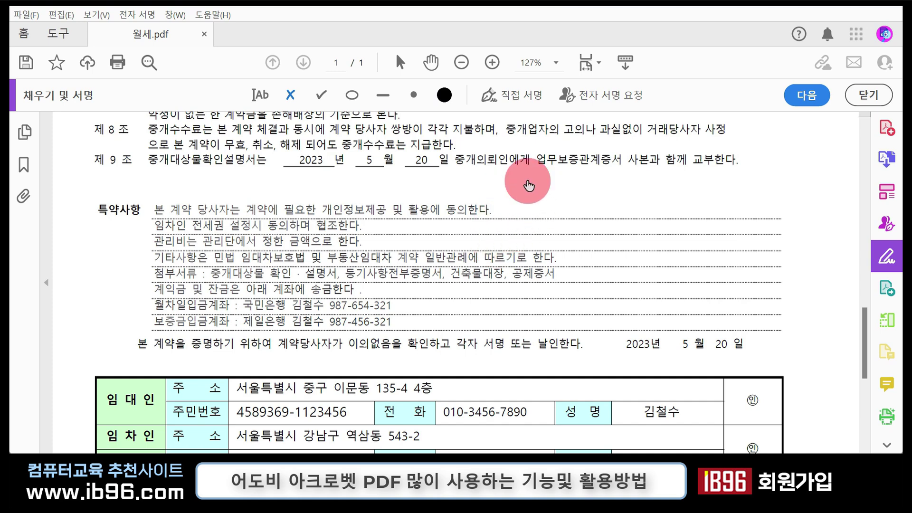
{"action": "left_click", "coordinate": [868, 95]}
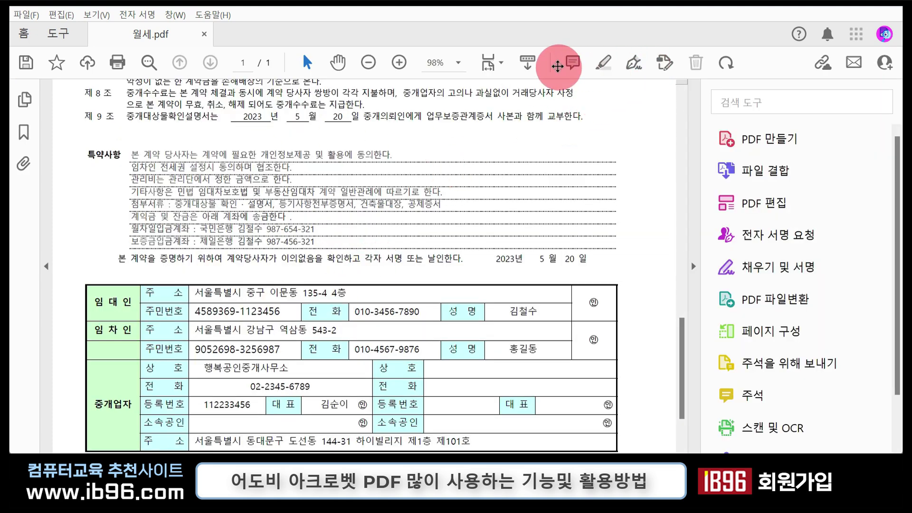
Open the contract for PDF editing and replace 임대인은 with 임차인은 at the start of 제 2 조.
{"action": "left_click", "coordinate": [665, 70]}
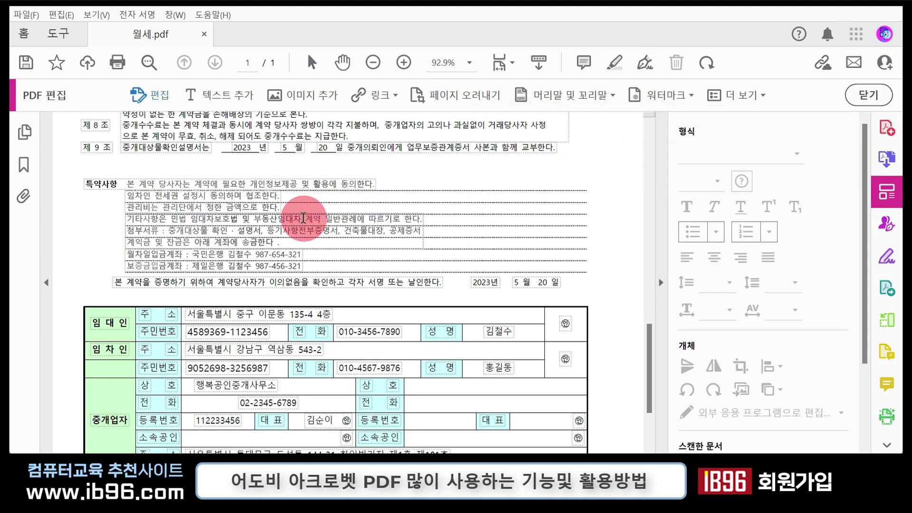
{"action": "scroll", "coordinate": [280, 296], "scroll_direction": "up", "scroll_amount": 1}
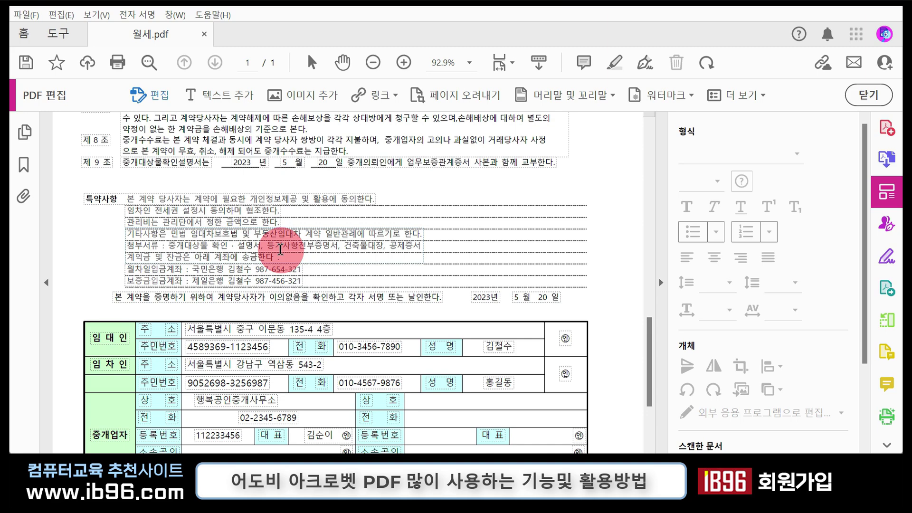
{"action": "scroll", "coordinate": [371, 230], "scroll_direction": "up", "scroll_amount": 3}
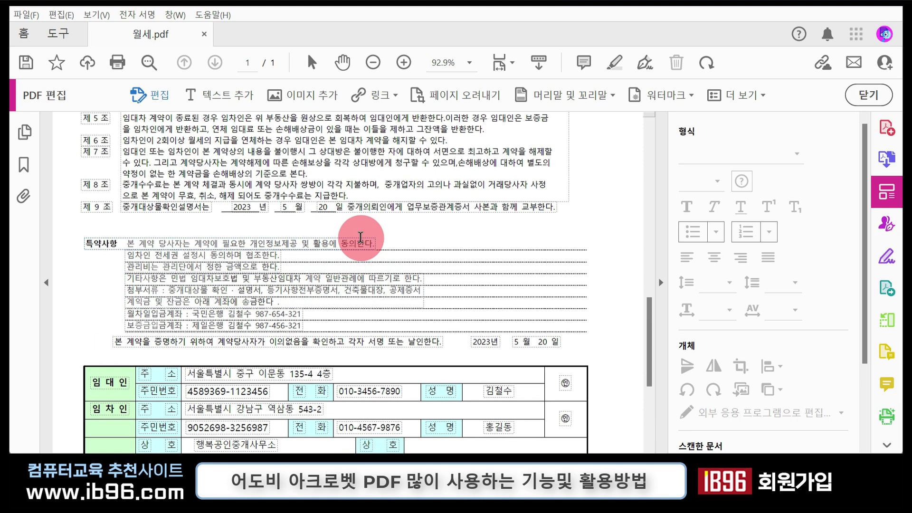
{"action": "scroll", "coordinate": [361, 238], "scroll_direction": "up", "scroll_amount": 5}
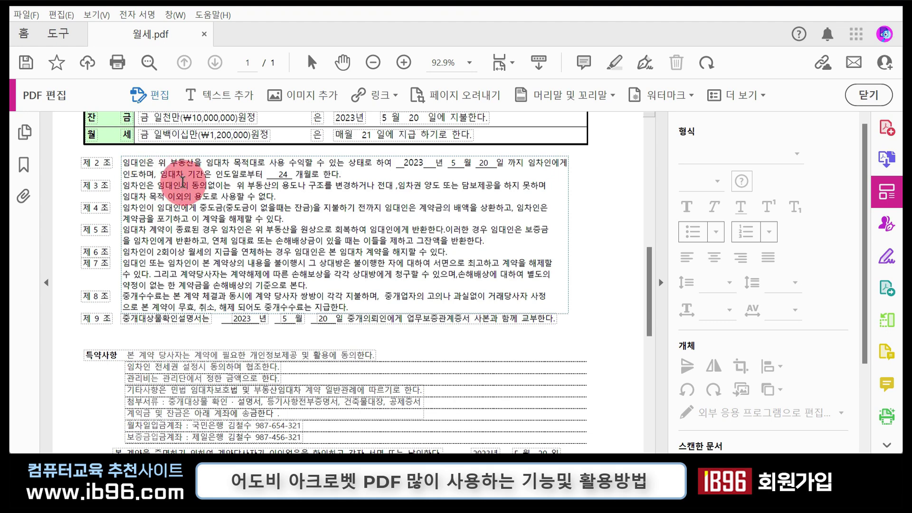
{"action": "left_click", "coordinate": [404, 62]}
{"action": "left_click", "coordinate": [403, 62]}
{"action": "left_click", "coordinate": [404, 63]}
{"action": "left_click", "coordinate": [404, 62]}
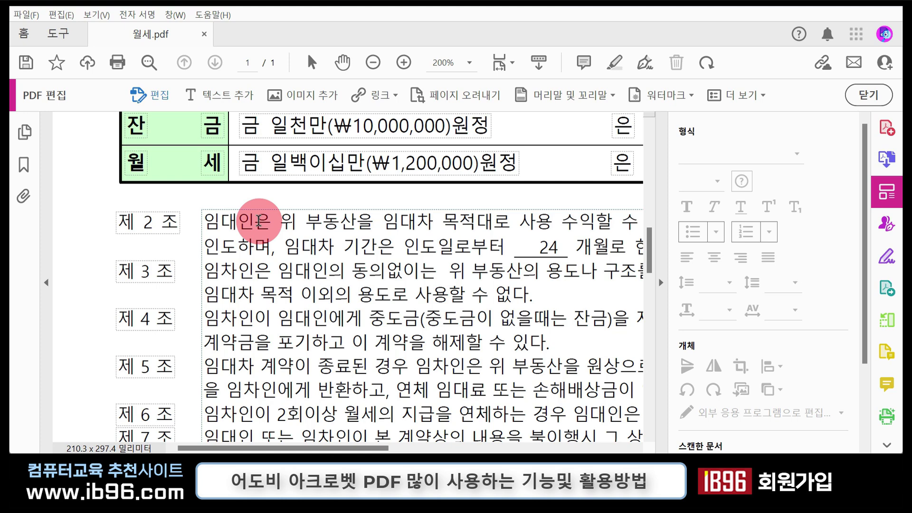
{"action": "left_click_drag", "start_coordinate": [256, 221], "coordinate": [202, 221]}
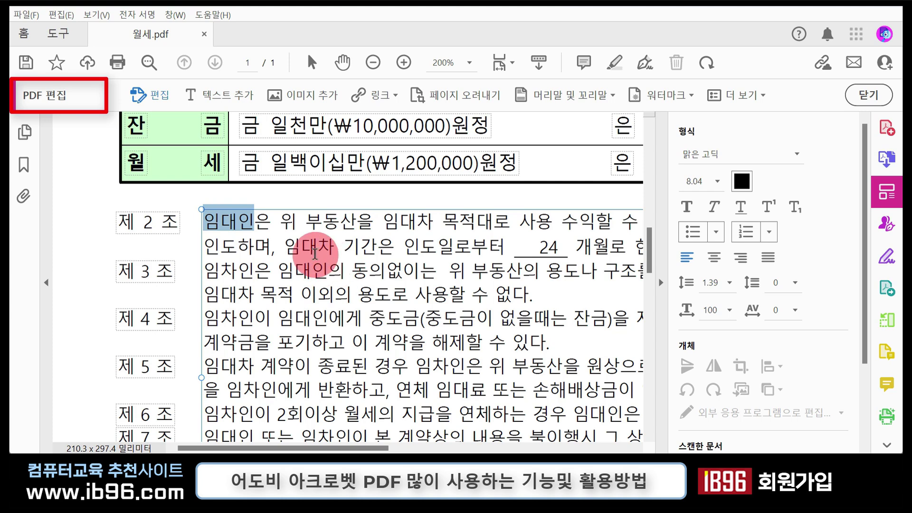
{"action": "left_click", "coordinate": [209, 219]}
{"action": "double_click", "coordinate": [209, 219]}
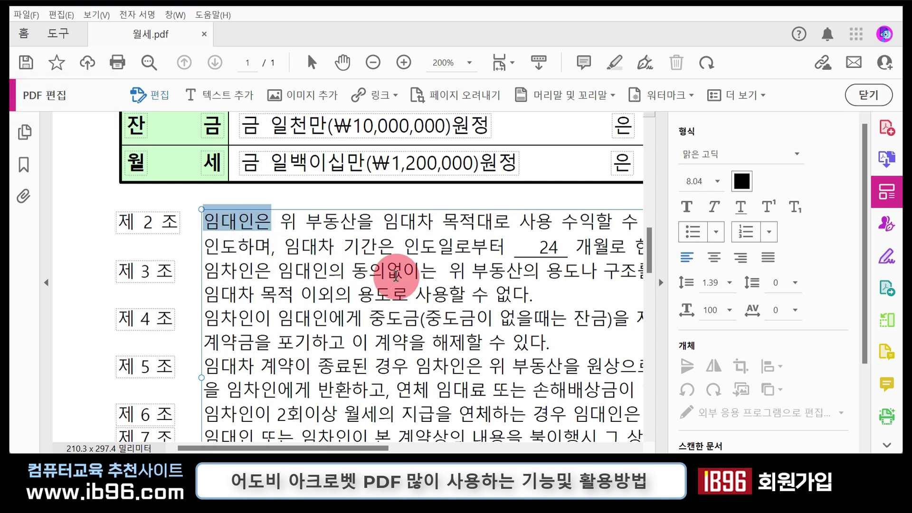
{"action": "key", "text": "BackSpace"}
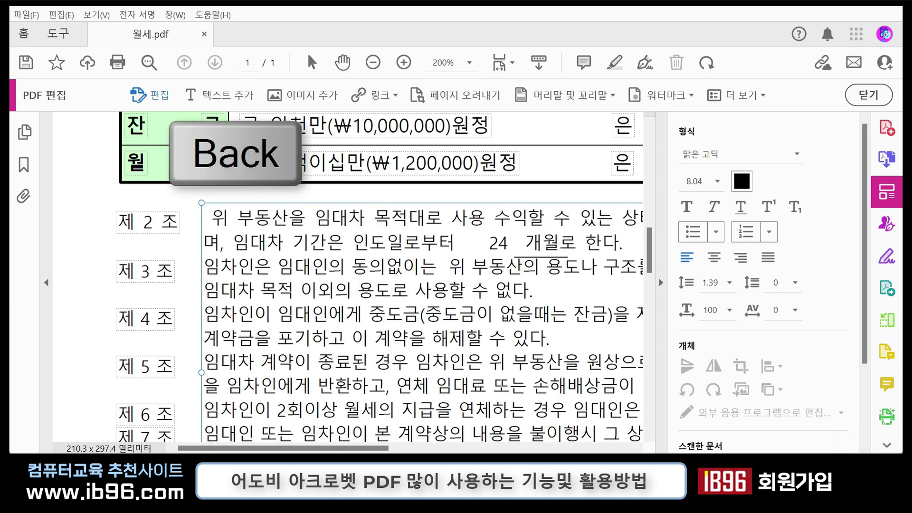
{"action": "type", "text": "임차인으"}
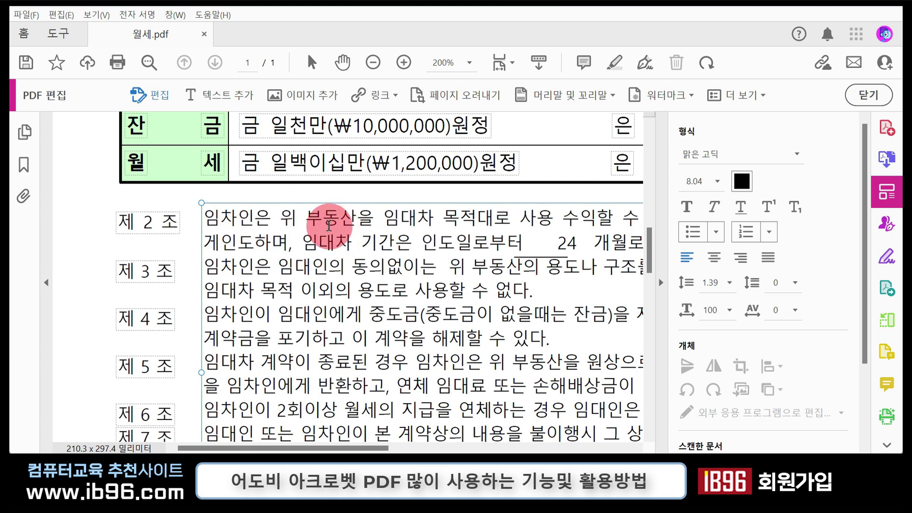
Add the text 대하여 after 임차인에 at the end of 제 2 조's first line and align it with that line.
{"action": "left_click", "coordinate": [229, 94]}
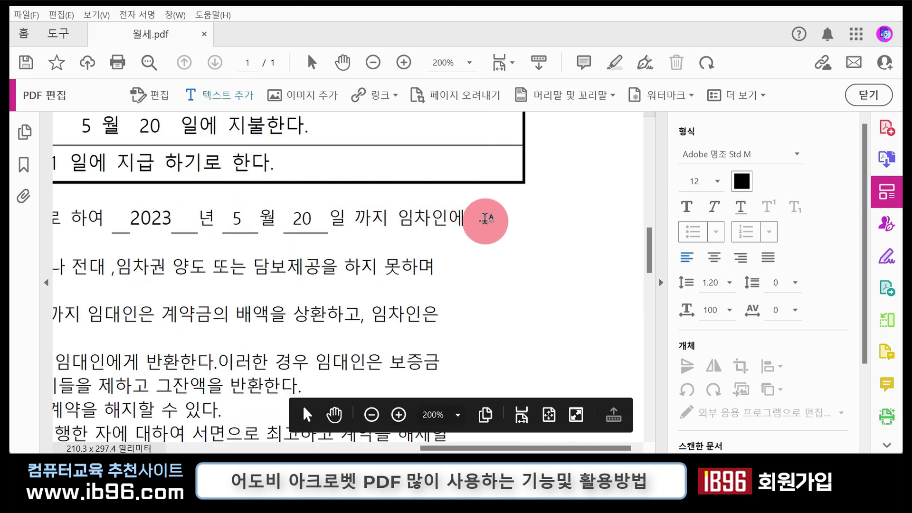
{"action": "left_click", "coordinate": [483, 219]}
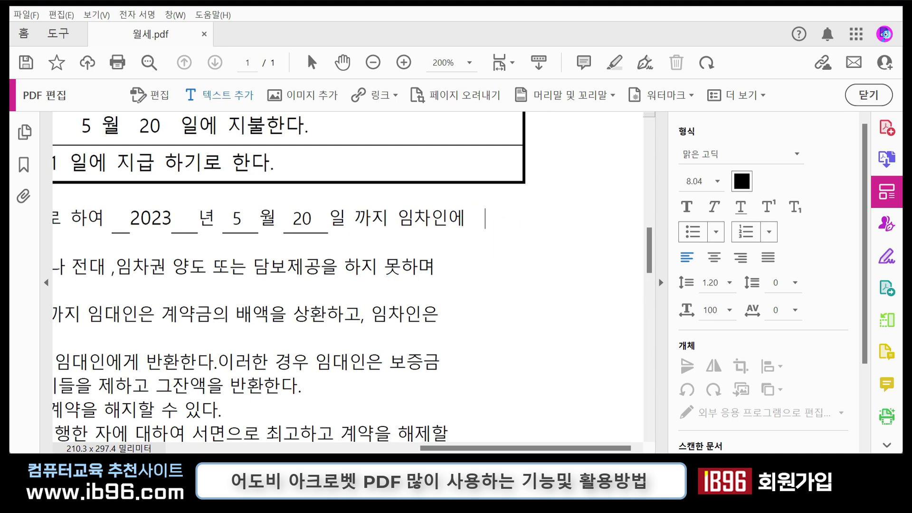
{"action": "type", "text": "대하여"}
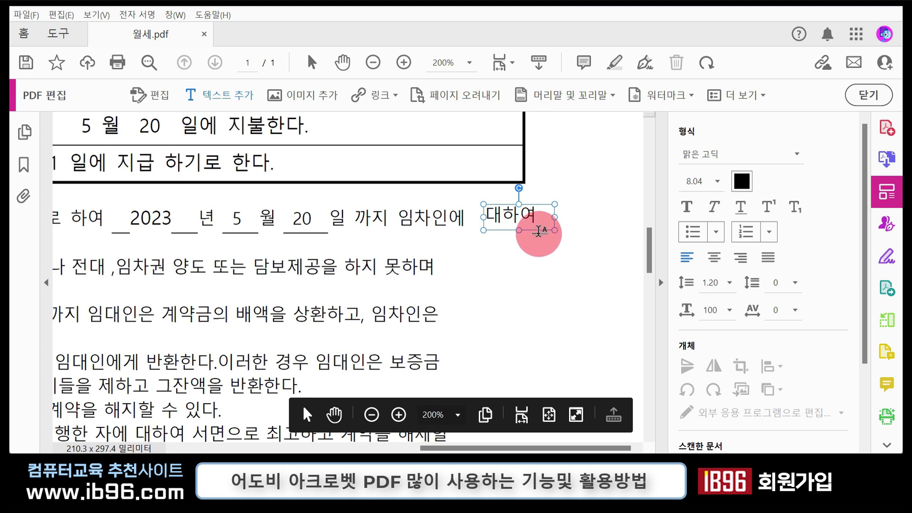
{"action": "left_click", "coordinate": [538, 229]}
{"action": "left_click_drag", "start_coordinate": [538, 230], "coordinate": [525, 230]}
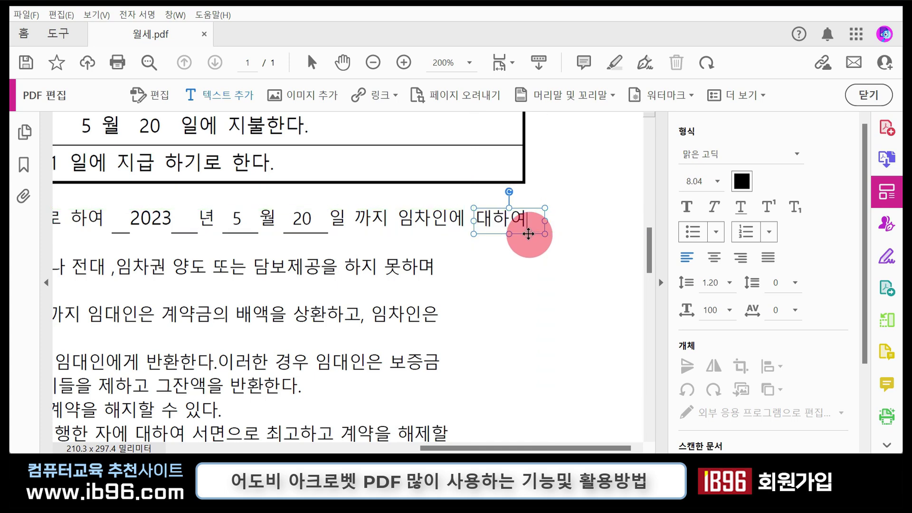
{"action": "left_click", "coordinate": [527, 297]}
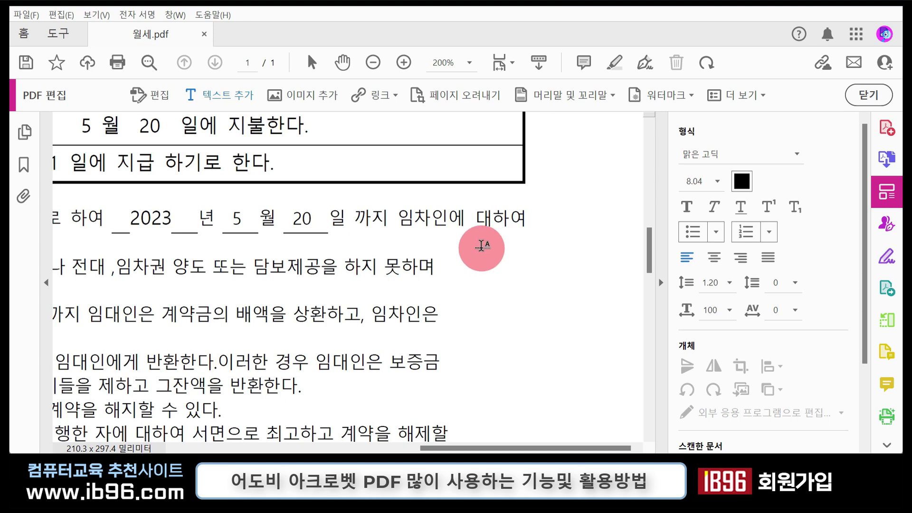
Insert the image KakaoTalk_20220914_181754230 by the seal cells of the 임대인 and 임차인 rows and shrink it to about their height.
{"action": "left_click", "coordinate": [311, 97]}
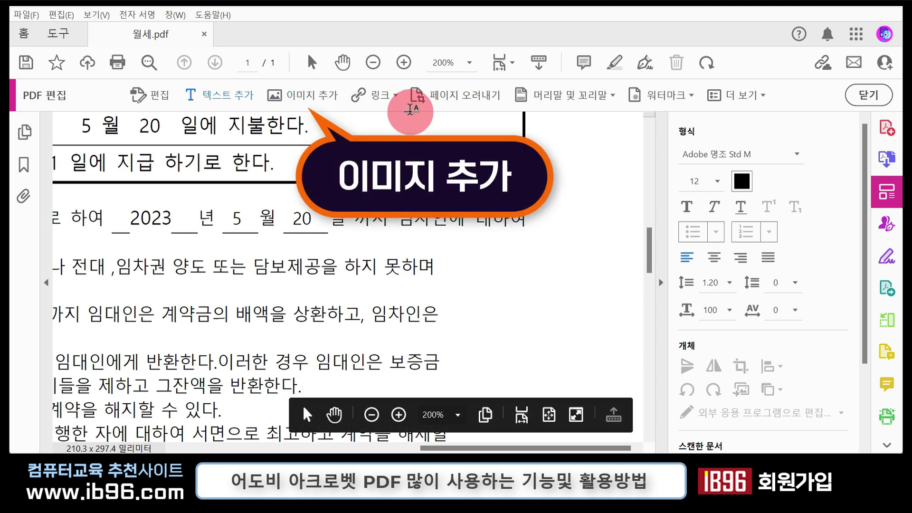
{"action": "left_click", "coordinate": [371, 65]}
{"action": "left_click", "coordinate": [371, 66]}
{"action": "left_click", "coordinate": [372, 66]}
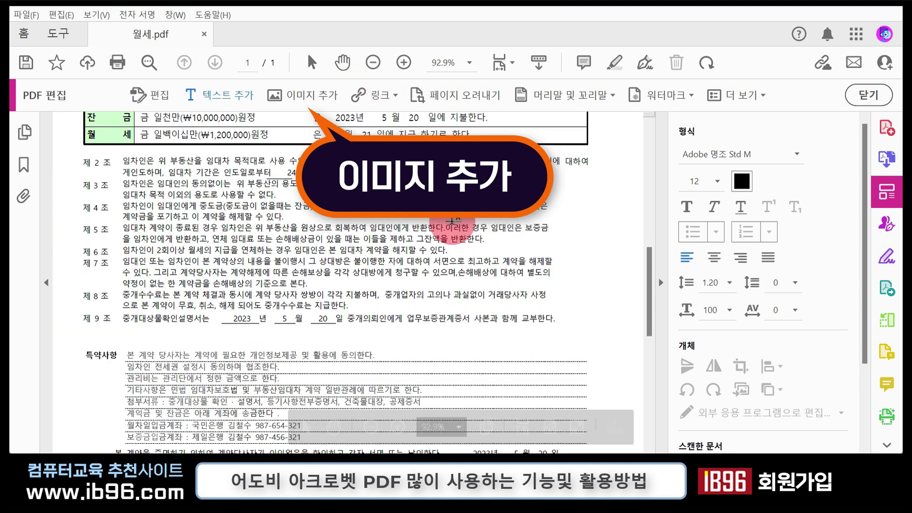
{"action": "scroll", "coordinate": [464, 316], "scroll_direction": "down", "scroll_amount": 5}
{"action": "scroll", "coordinate": [463, 315], "scroll_direction": "down", "scroll_amount": 1}
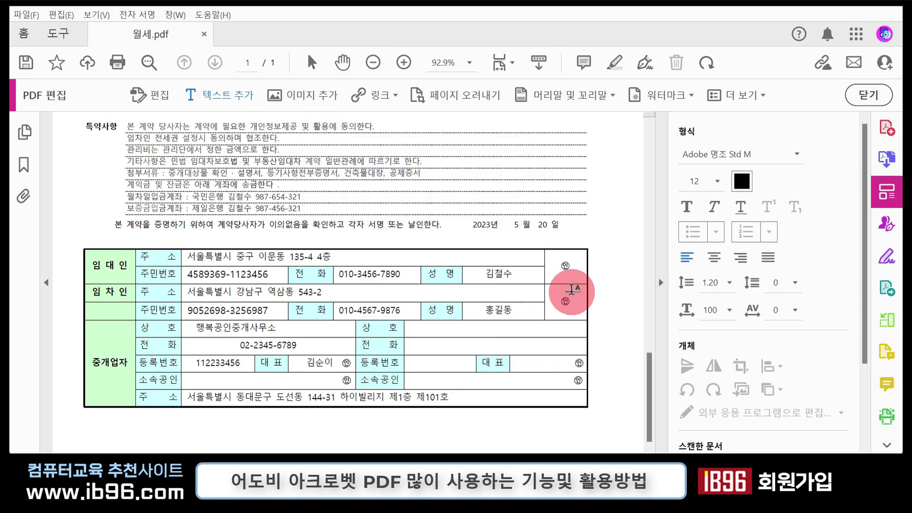
{"action": "left_click", "coordinate": [309, 95]}
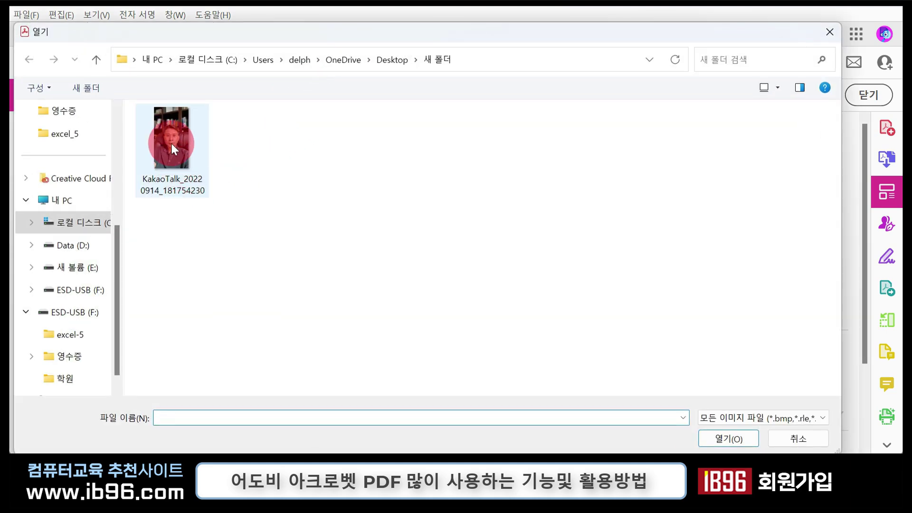
{"action": "left_click", "coordinate": [172, 141]}
{"action": "left_click", "coordinate": [730, 438]}
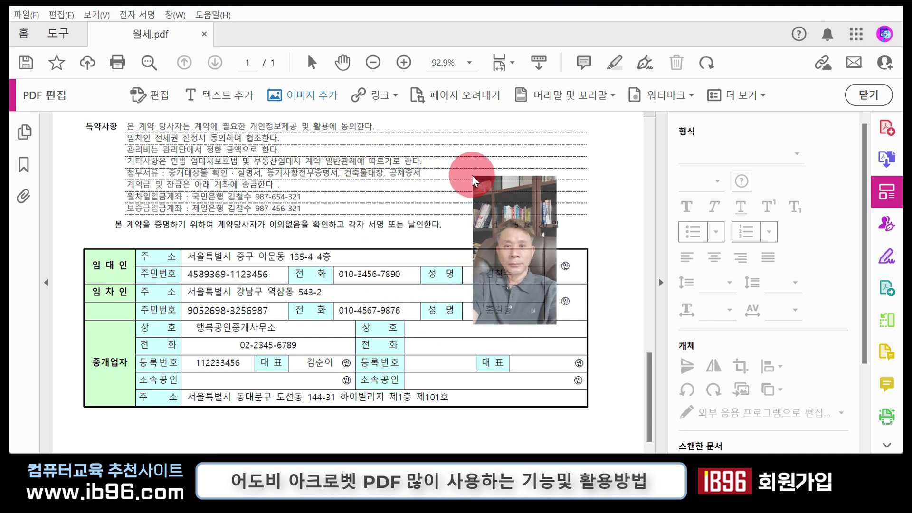
{"action": "left_click", "coordinate": [545, 169]}
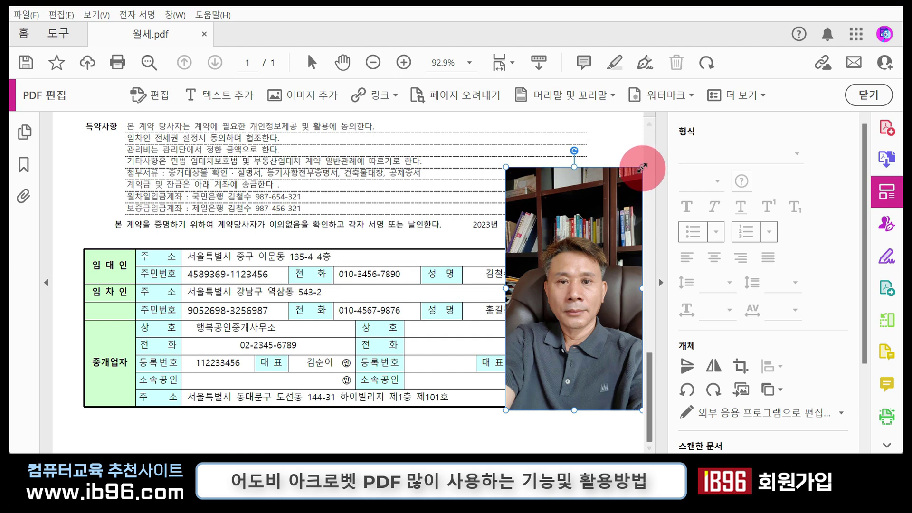
{"action": "left_click_drag", "start_coordinate": [642, 167], "coordinate": [578, 314]}
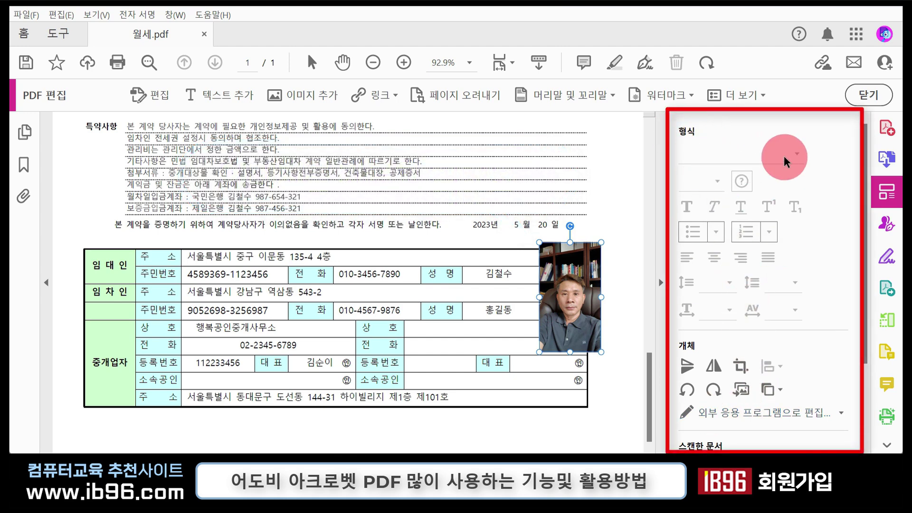
Flip the inserted photo vertically and back, and horizontally and back.
{"action": "left_click", "coordinate": [685, 367]}
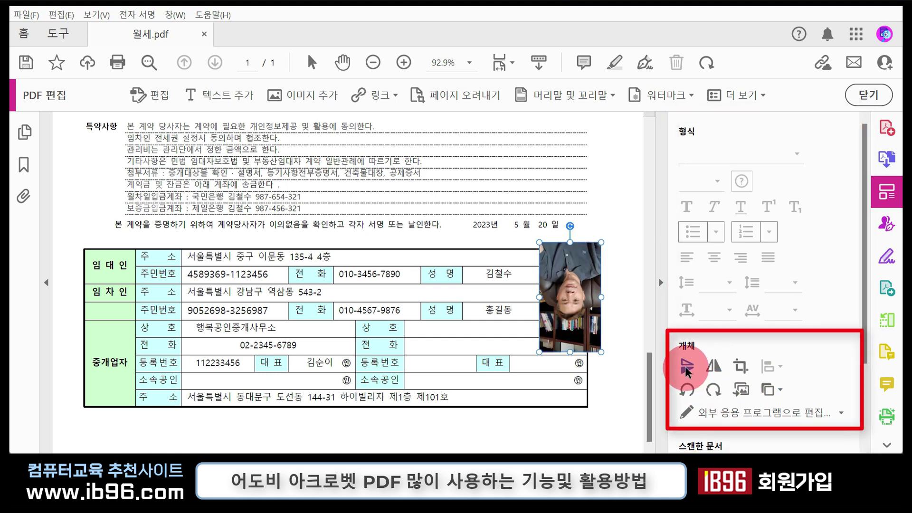
{"action": "left_click", "coordinate": [684, 366]}
{"action": "left_click", "coordinate": [714, 367]}
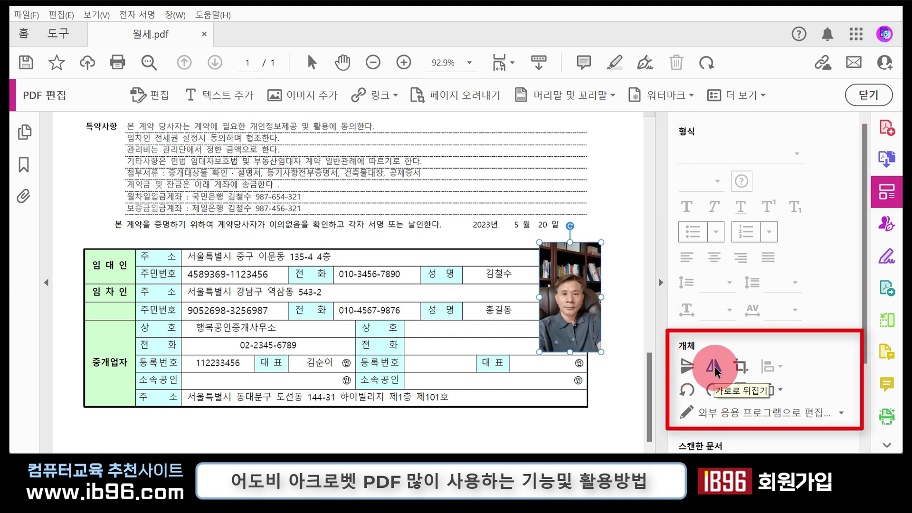
{"action": "left_click", "coordinate": [713, 367]}
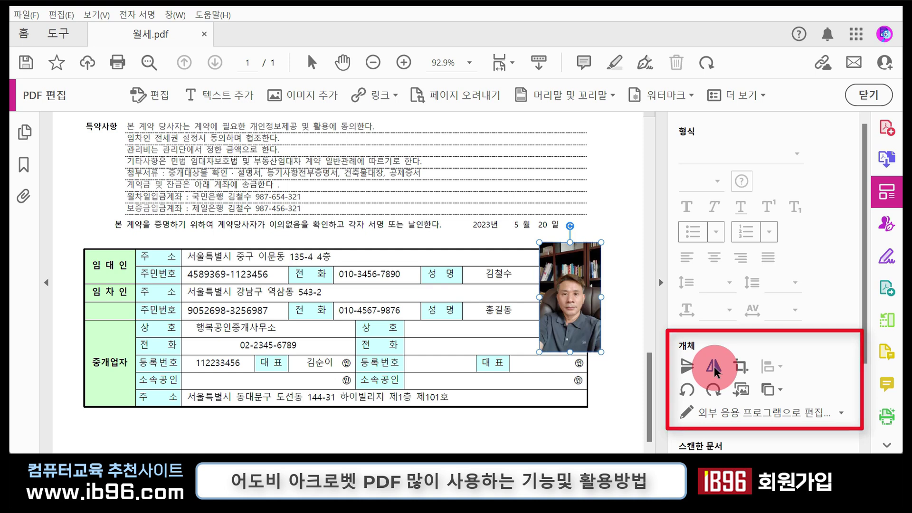
Crop the photo at its upper and lower edges, adjust its frame slightly, and return to the selection tool.
{"action": "left_click", "coordinate": [744, 374]}
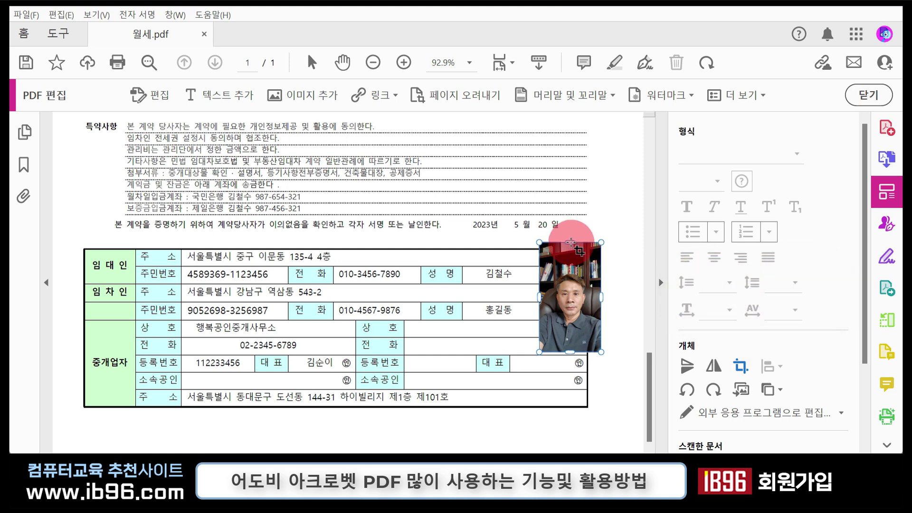
{"action": "left_click_drag", "start_coordinate": [570, 242], "coordinate": [570, 259]}
{"action": "left_click_drag", "start_coordinate": [570, 351], "coordinate": [570, 336]}
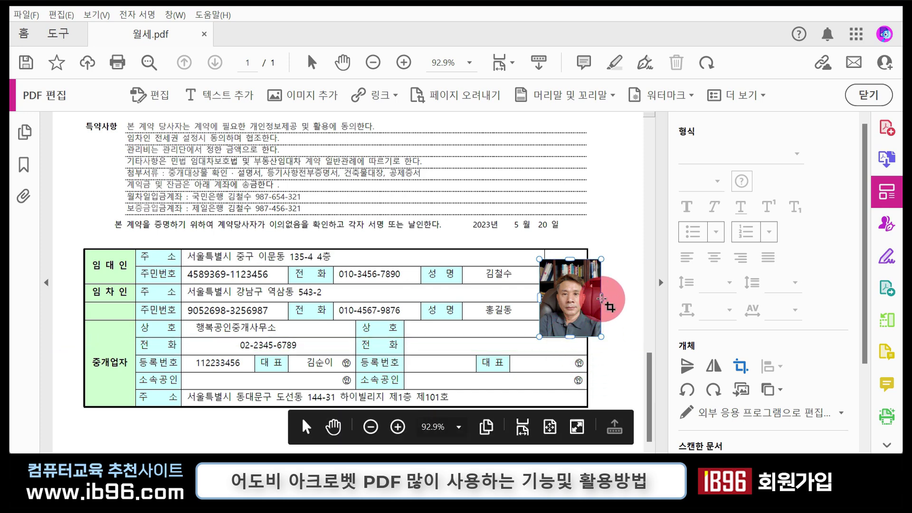
{"action": "left_click_drag", "start_coordinate": [570, 259], "coordinate": [573, 263]}
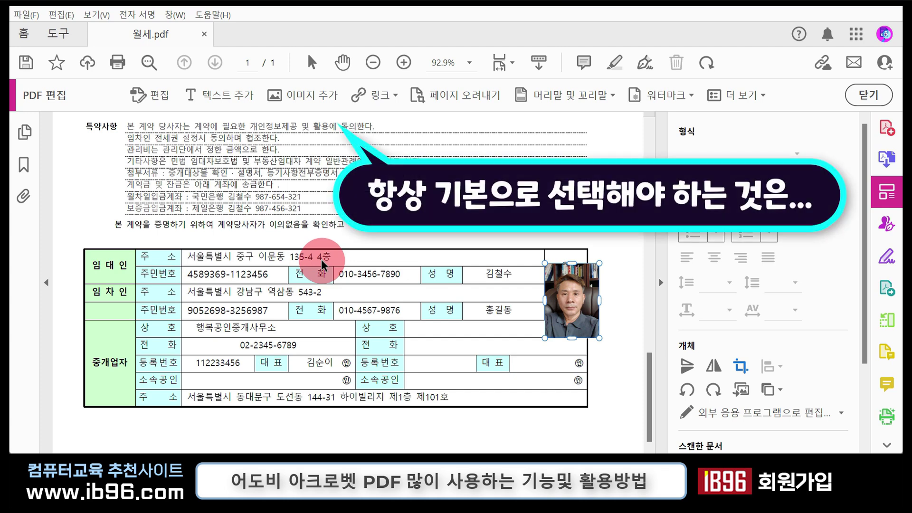
{"action": "left_click", "coordinate": [310, 62]}
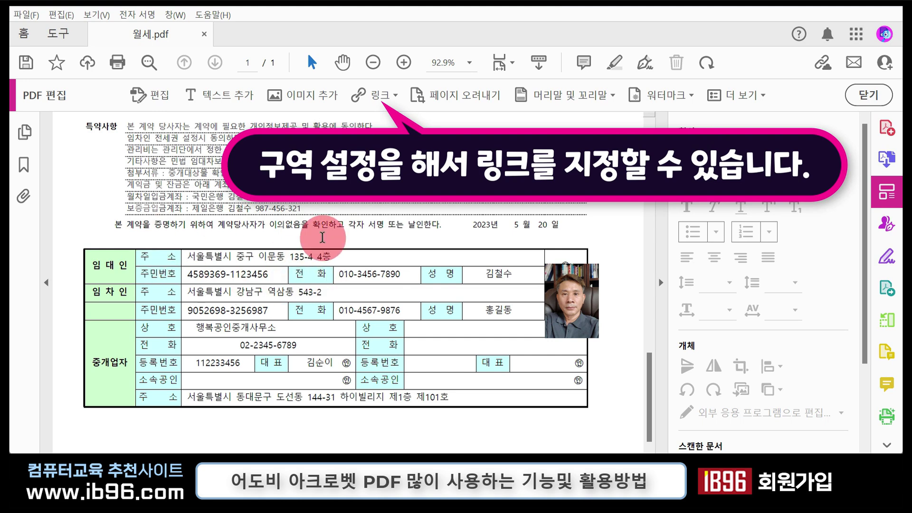
Create a link area over the 임대인 address text and set its link type to 보이지 않는 사각형 (invisible rectangle).
{"action": "left_click", "coordinate": [395, 94]}
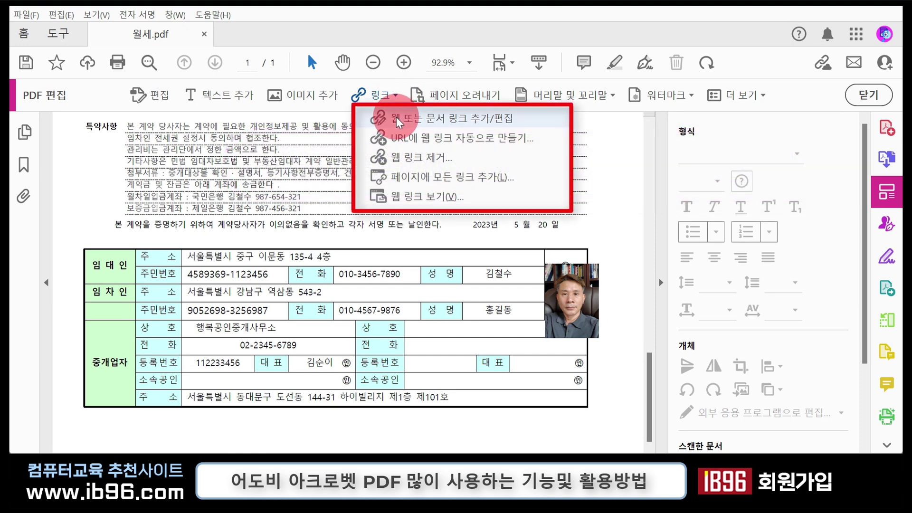
{"action": "left_click", "coordinate": [426, 118]}
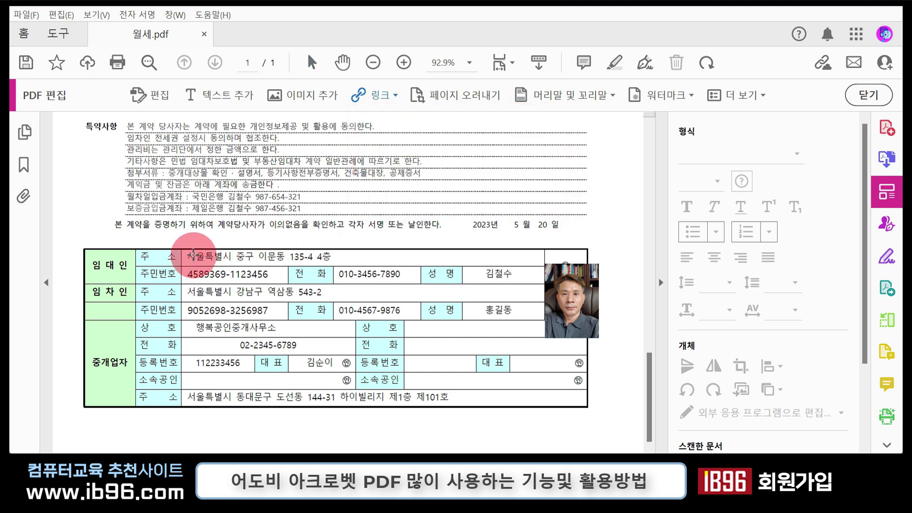
{"action": "left_click_drag", "start_coordinate": [187, 247], "coordinate": [335, 262]}
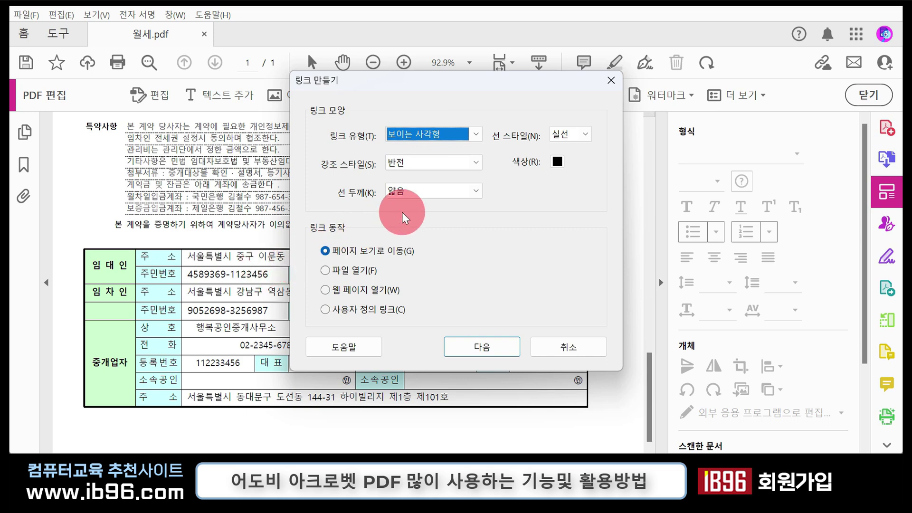
{"action": "left_click", "coordinate": [460, 132]}
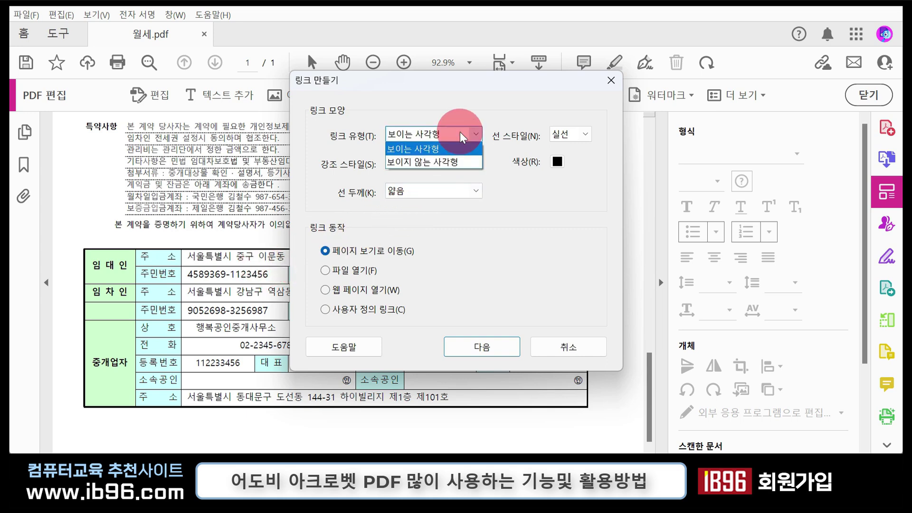
{"action": "left_click", "coordinate": [437, 160]}
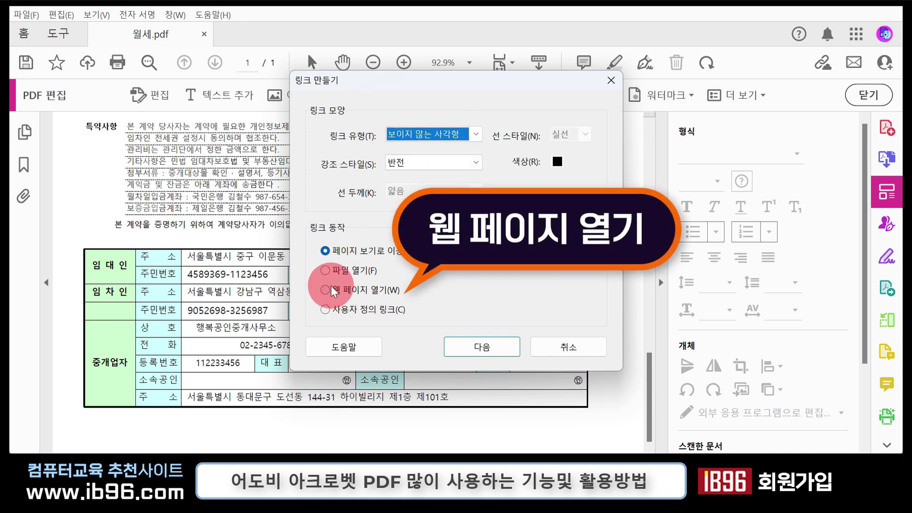
{"action": "left_click", "coordinate": [357, 295]}
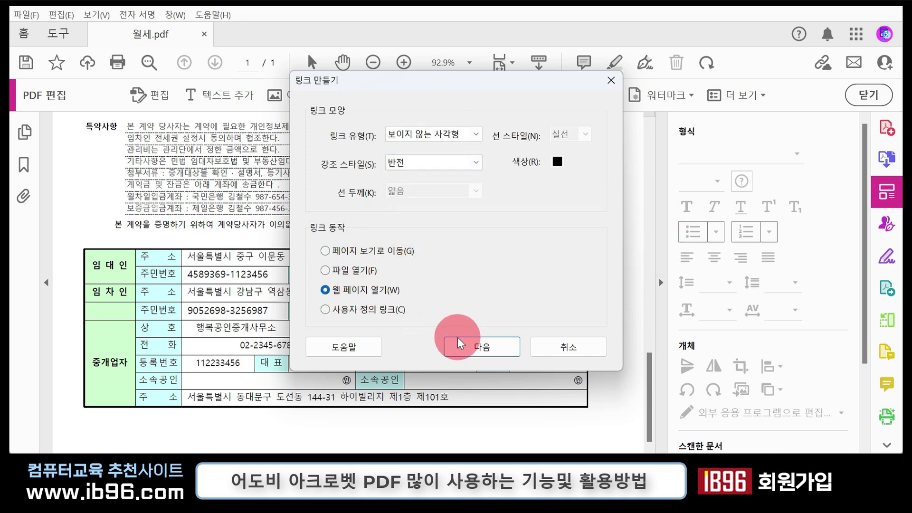
{"action": "left_click", "coordinate": [475, 347]}
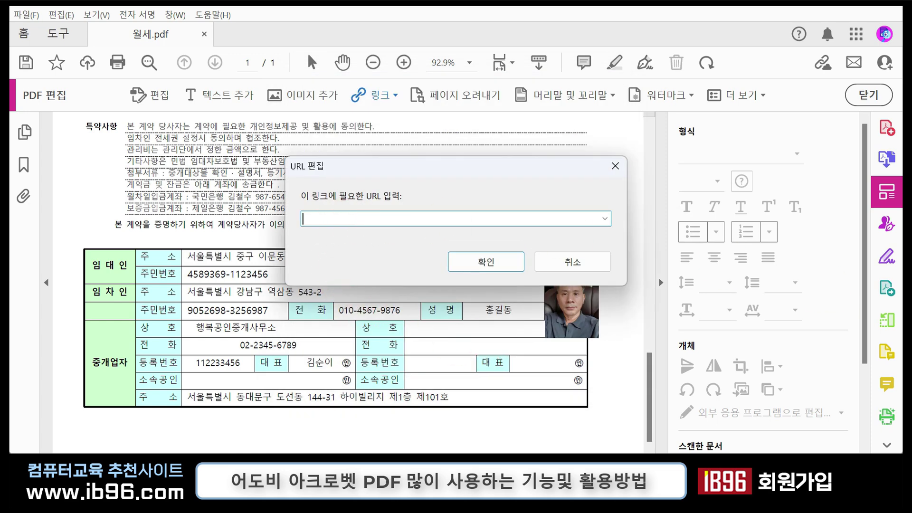
{"action": "type", "text": "www.ib96.com"}
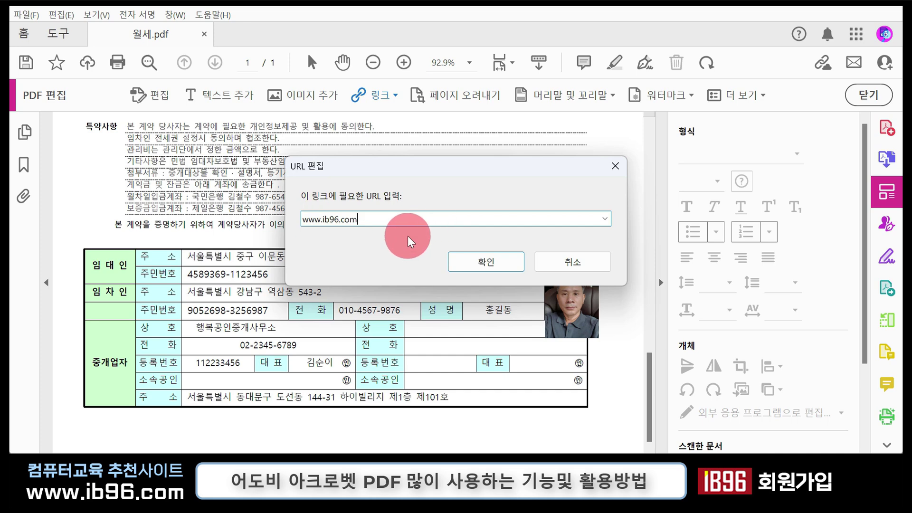
{"action": "left_click", "coordinate": [475, 261]}
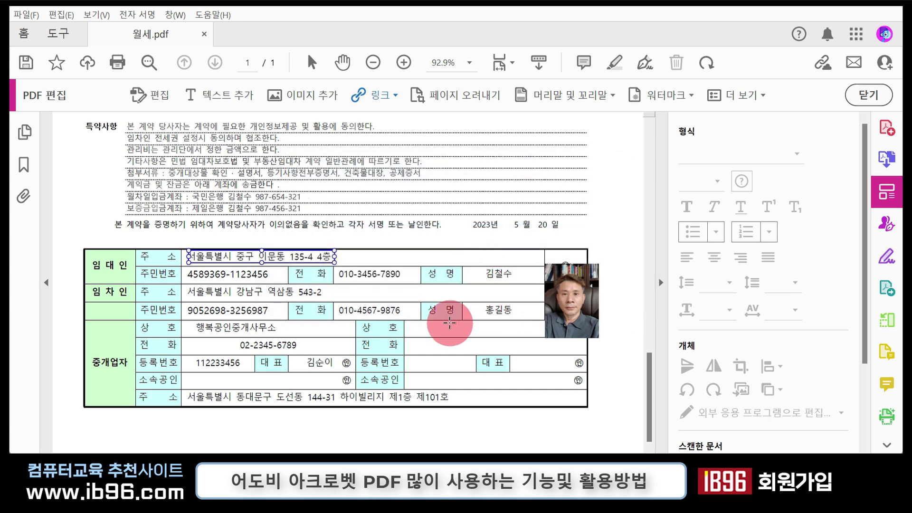
{"action": "left_click", "coordinate": [311, 62]}
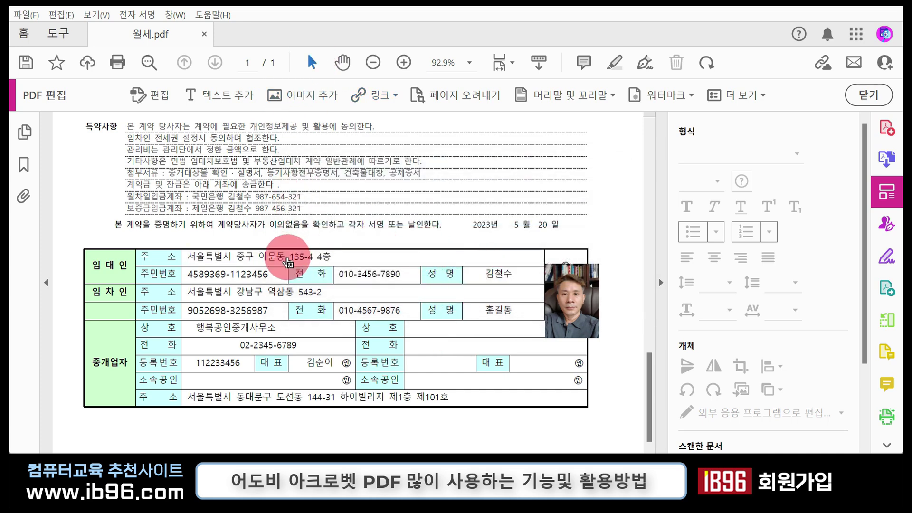
{"action": "left_click", "coordinate": [404, 62]}
{"action": "left_click", "coordinate": [403, 62]}
{"action": "left_click", "coordinate": [404, 62]}
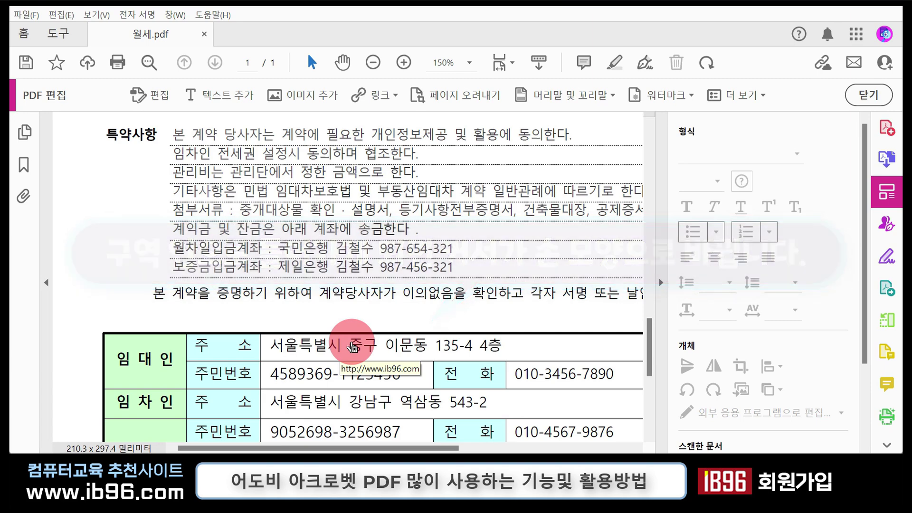
{"action": "left_click", "coordinate": [352, 348]}
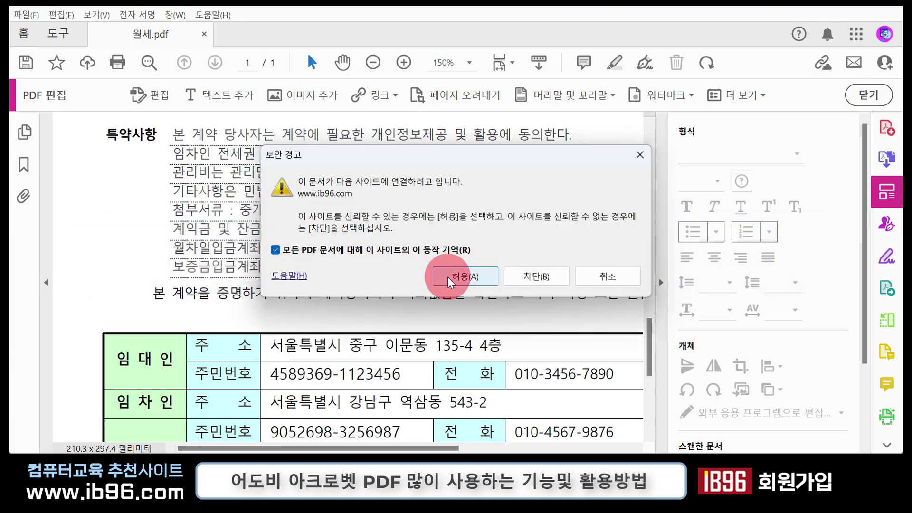
{"action": "left_click", "coordinate": [451, 273]}
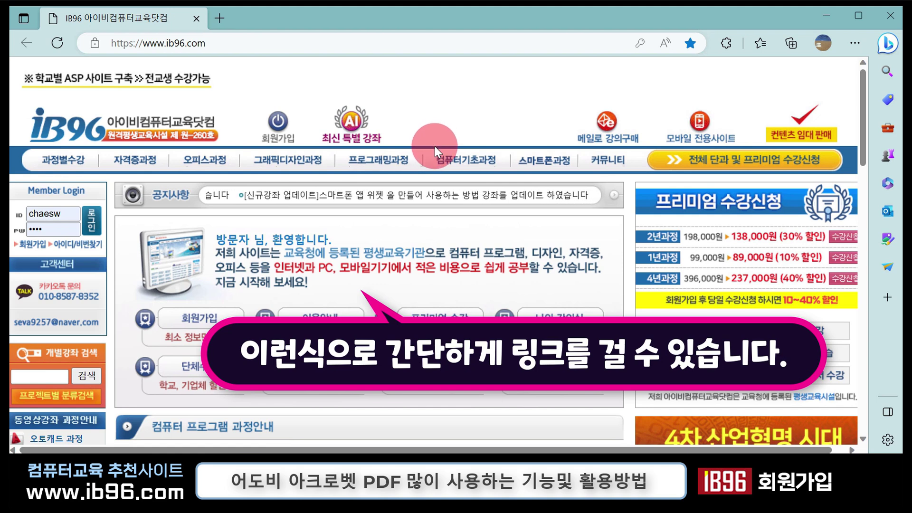
{"action": "left_click", "coordinate": [840, 21]}
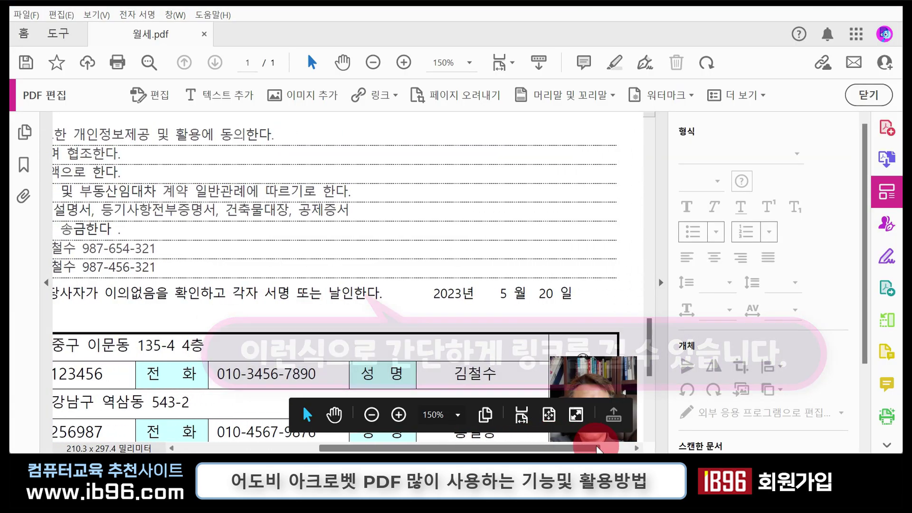
{"action": "mouse_move", "coordinate": [593, 404]}
{"action": "left_mouse_down"}
{"action": "mouse_move", "coordinate": [647, 433]}
{"action": "mouse_move", "coordinate": [584, 371]}
{"action": "left_mouse_up"}
{"action": "scroll", "coordinate": [584, 370], "scroll_direction": "down", "scroll_amount": 1}
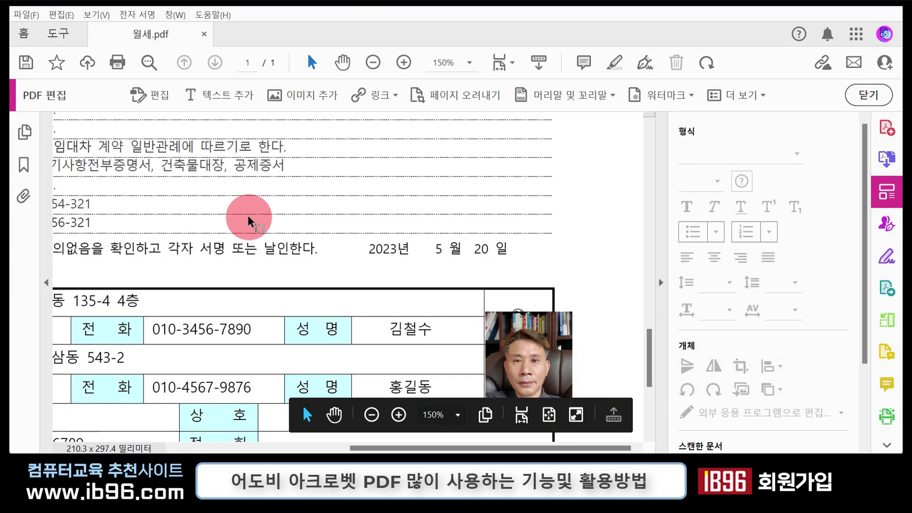
{"action": "left_click_drag", "start_coordinate": [646, 337], "coordinate": [647, 377]}
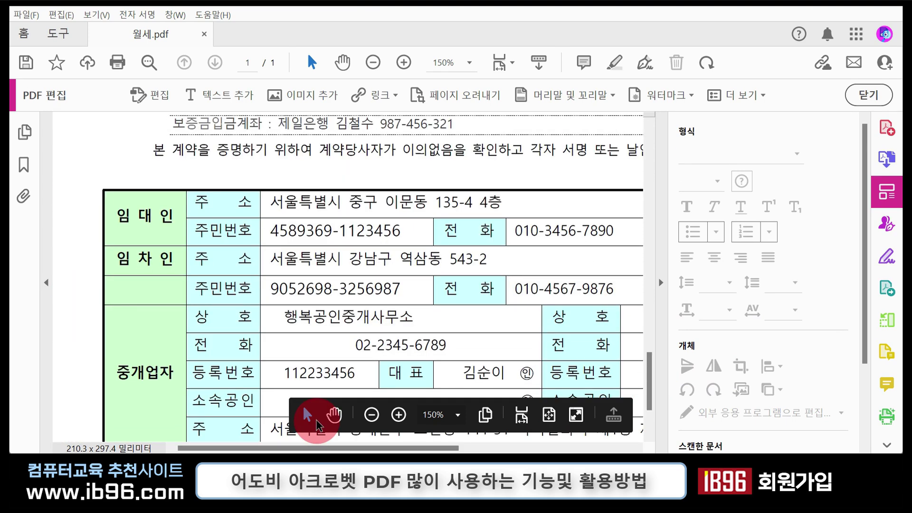
{"action": "scroll", "coordinate": [316, 421], "scroll_direction": "up", "scroll_amount": 1}
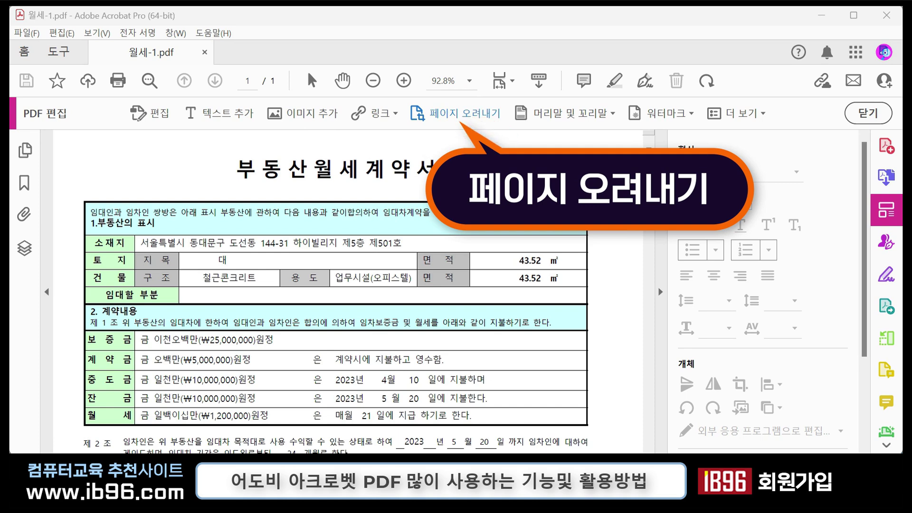
Crop page 1 of 월세-1.pdf to the table covering 1.부동산의 표시 and 2. 계약내용, from its opening paragraph through the 월세 row.
{"action": "left_click", "coordinate": [457, 124]}
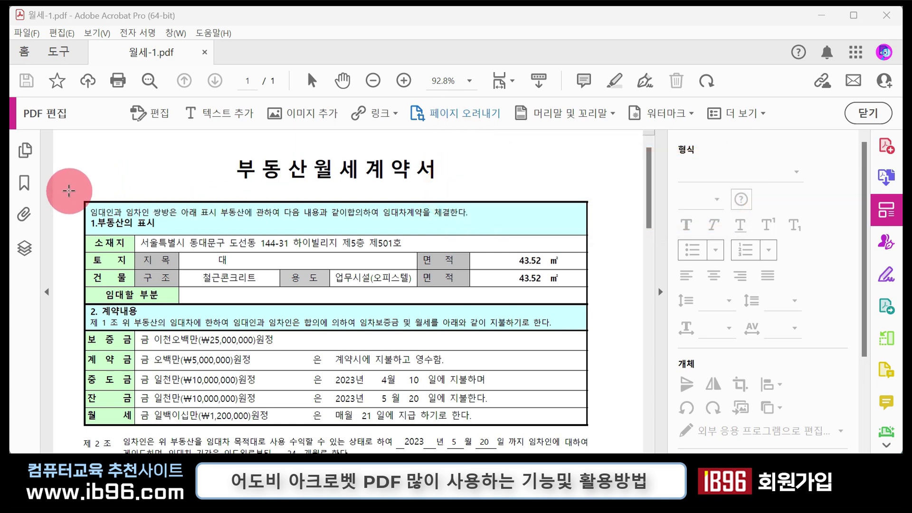
{"action": "mouse_move", "coordinate": [70, 191]}
{"action": "left_mouse_down"}
{"action": "mouse_move", "coordinate": [311, 311]}
{"action": "mouse_move", "coordinate": [594, 432]}
{"action": "left_mouse_up"}
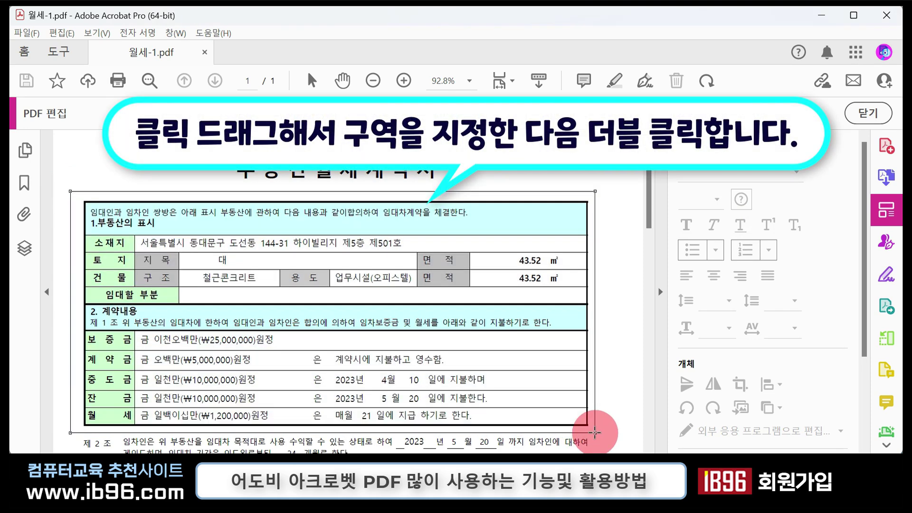
{"action": "left_click", "coordinate": [448, 205]}
{"action": "double_click", "coordinate": [449, 205]}
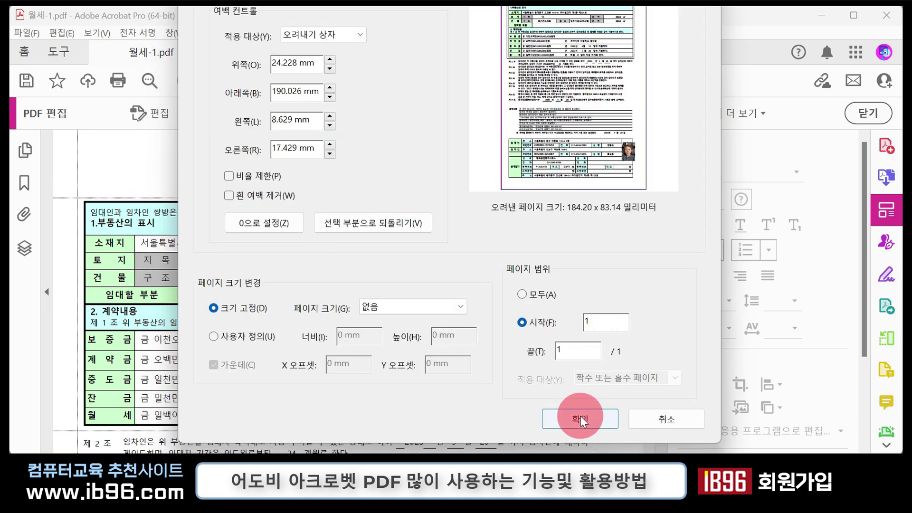
{"action": "left_click", "coordinate": [581, 417]}
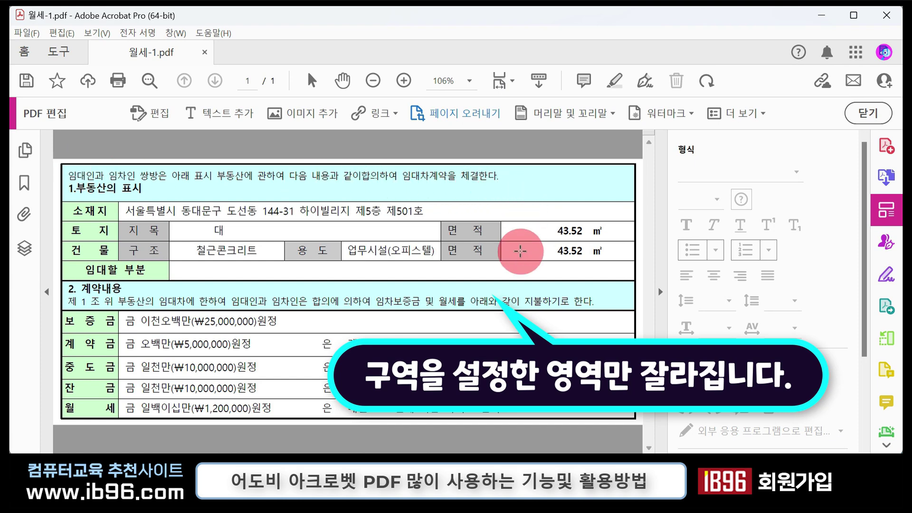
Bring up the Save As options for the cropped page and examine the conversion formats, including Word, Excel, PowerPoint and JPEG.
{"action": "left_click", "coordinate": [374, 81]}
{"action": "left_click", "coordinate": [374, 81]}
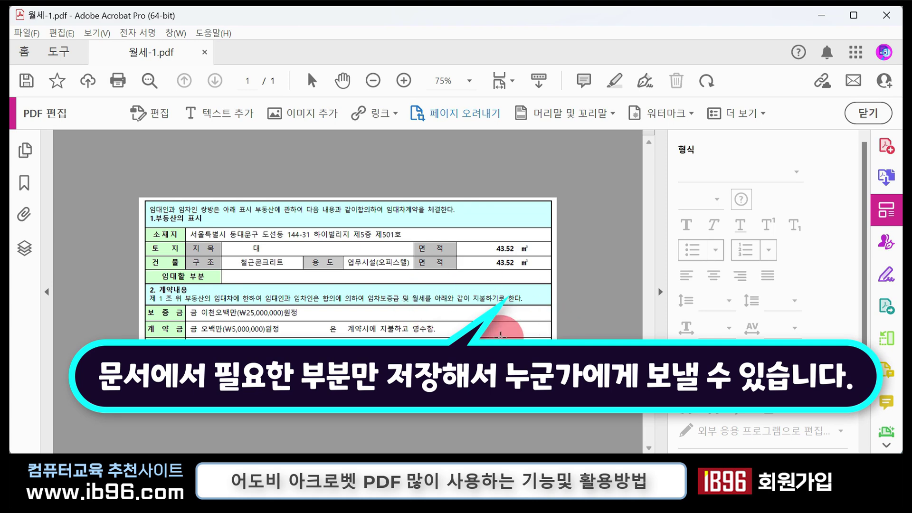
{"action": "left_click", "coordinate": [27, 34]}
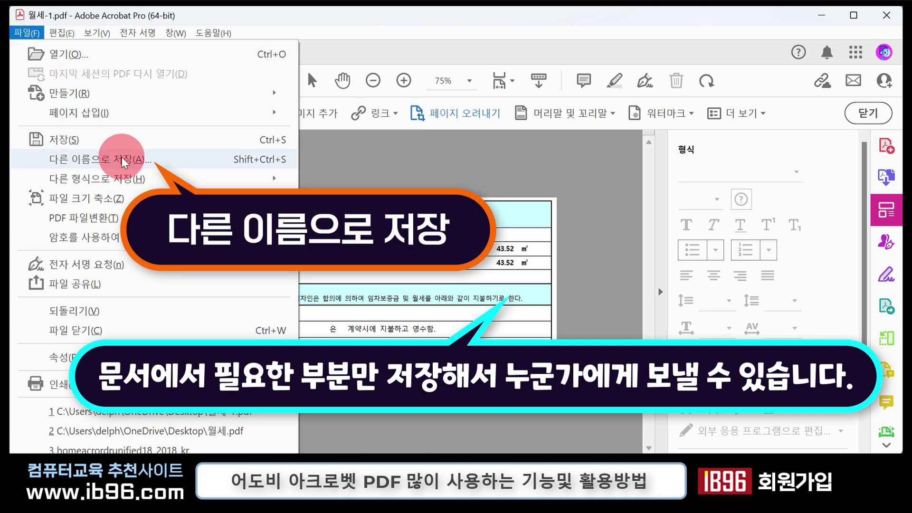
{"action": "left_click", "coordinate": [124, 159]}
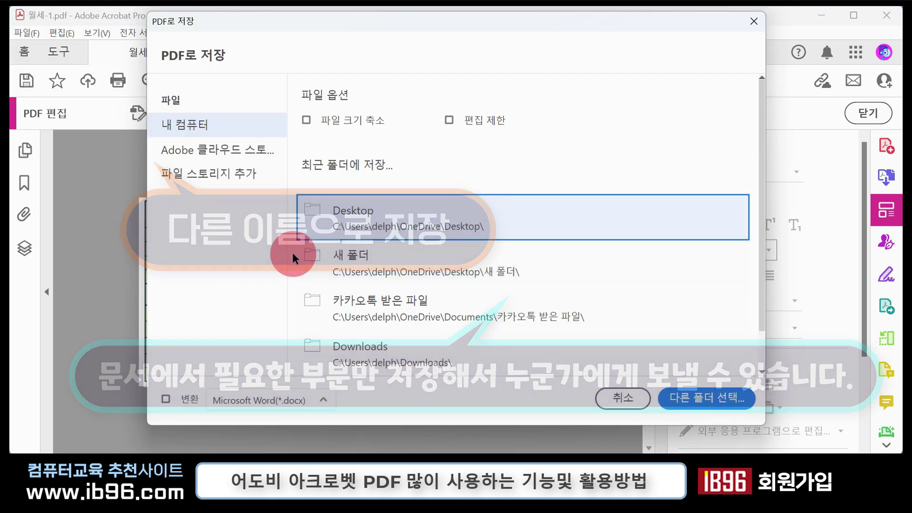
{"action": "left_click", "coordinate": [325, 400]}
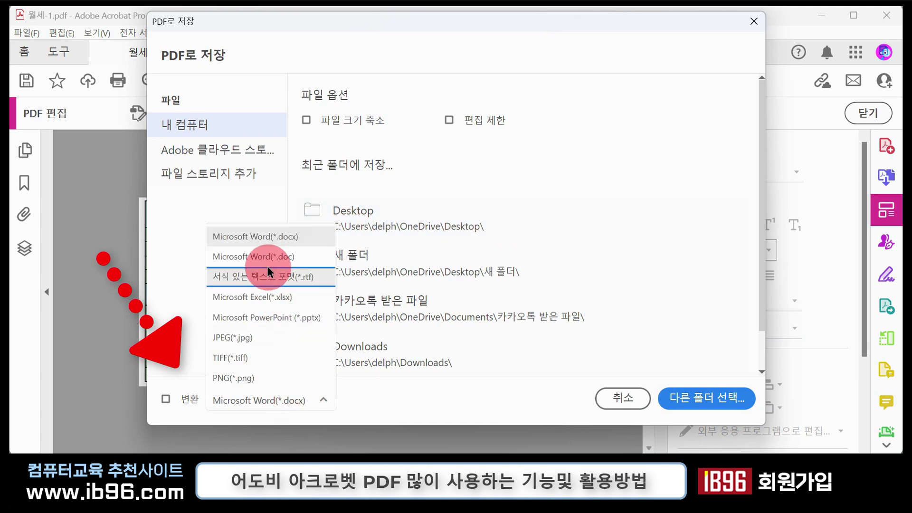
{"action": "left_click", "coordinate": [266, 247]}
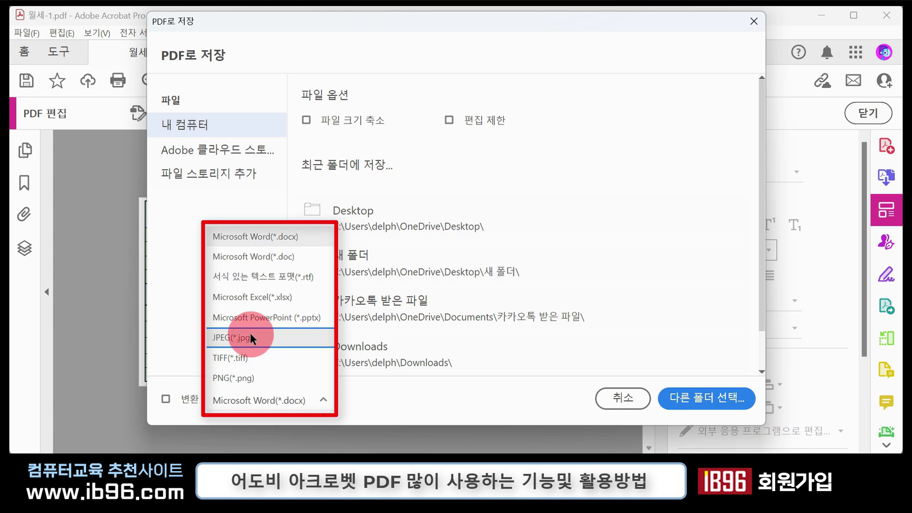
{"action": "left_click", "coordinate": [290, 338]}
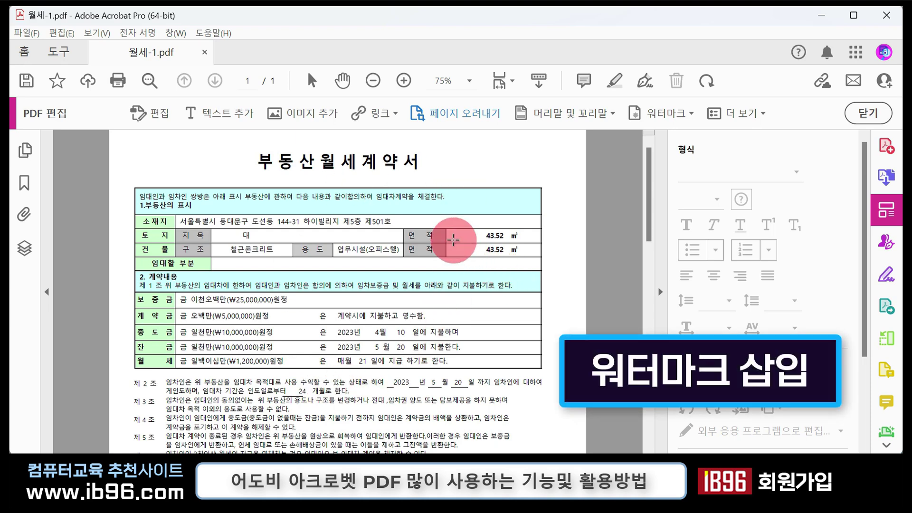
Start adding a watermark, try the file source option, and use the text ib96 as the source instead.
{"action": "left_click", "coordinate": [689, 114]}
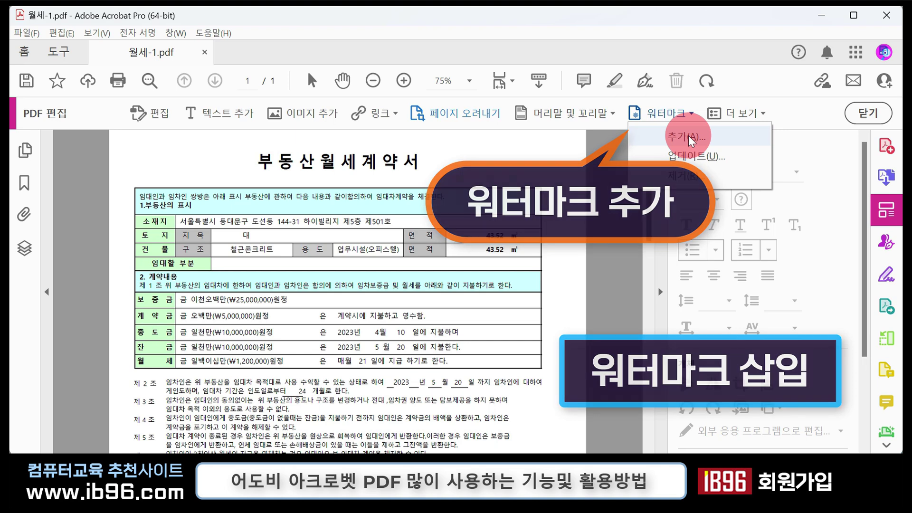
{"action": "left_click", "coordinate": [689, 138]}
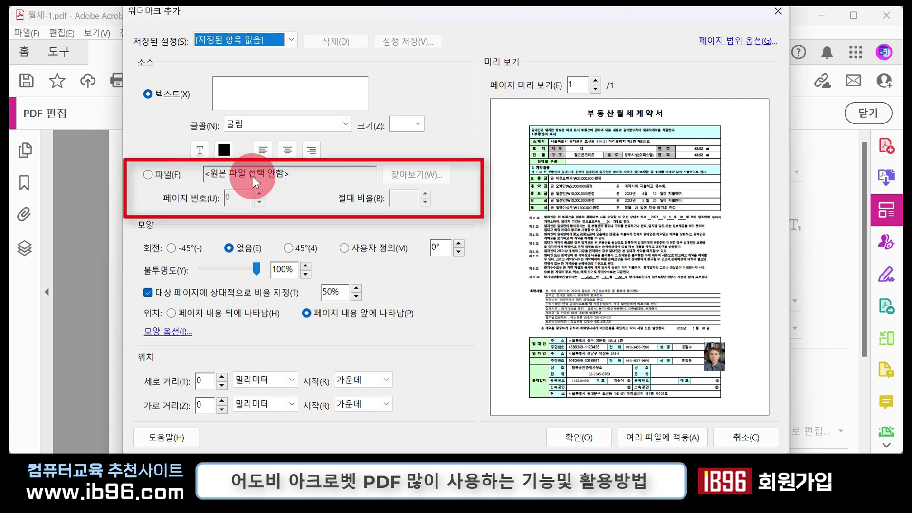
{"action": "left_click", "coordinate": [170, 176]}
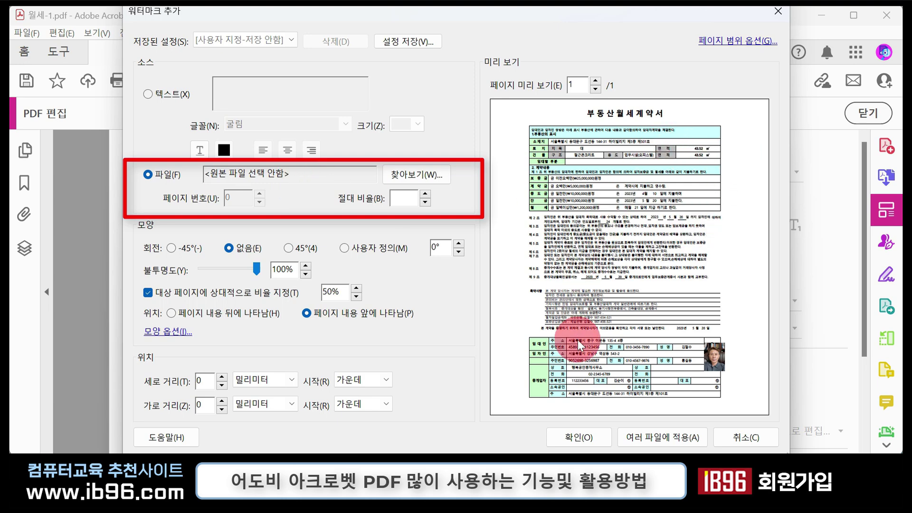
{"action": "left_click", "coordinate": [180, 95]}
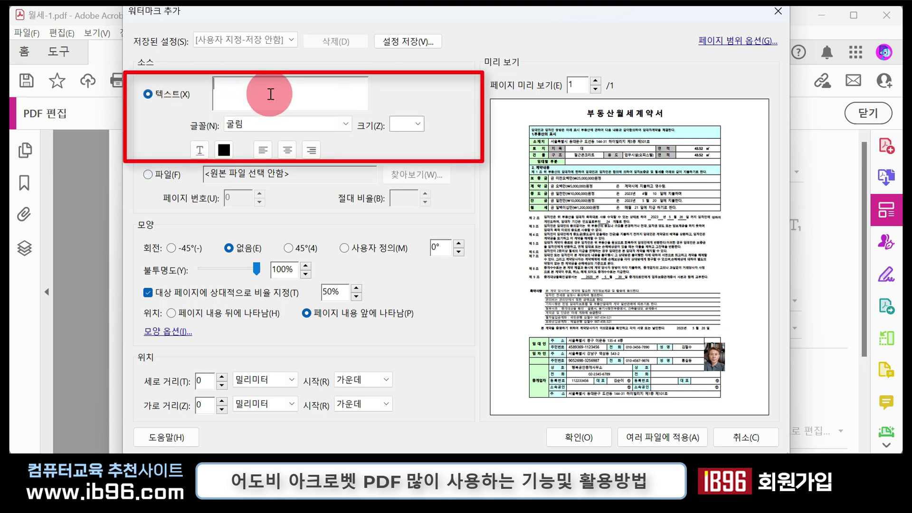
{"action": "type", "text": "ib96"}
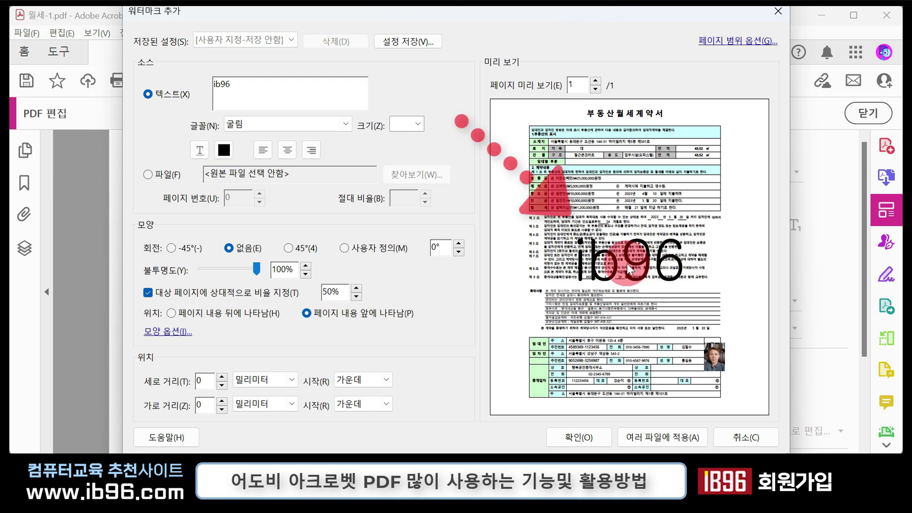
Try styling the ib96 watermark with the AdobeArabic-Bold font, size 300, 31% opacity and a 45° rotation.
{"action": "left_click", "coordinate": [326, 122]}
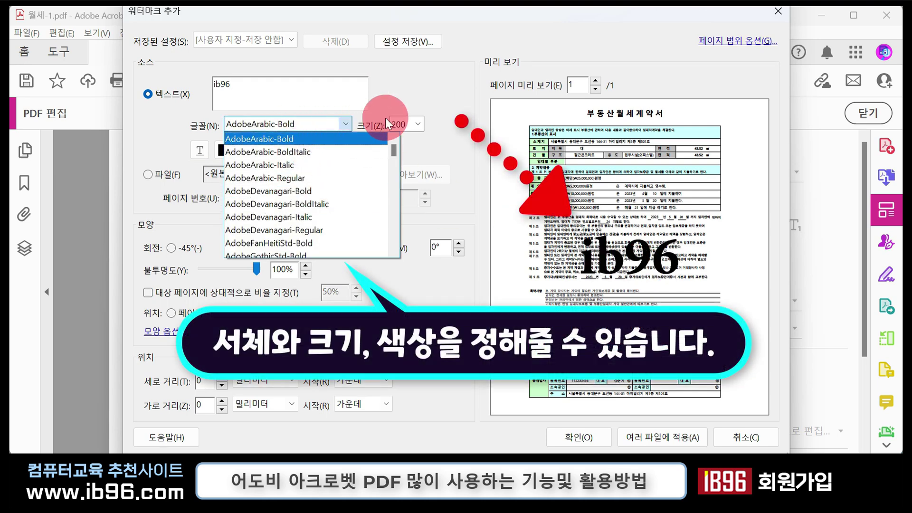
{"action": "left_click", "coordinate": [395, 90]}
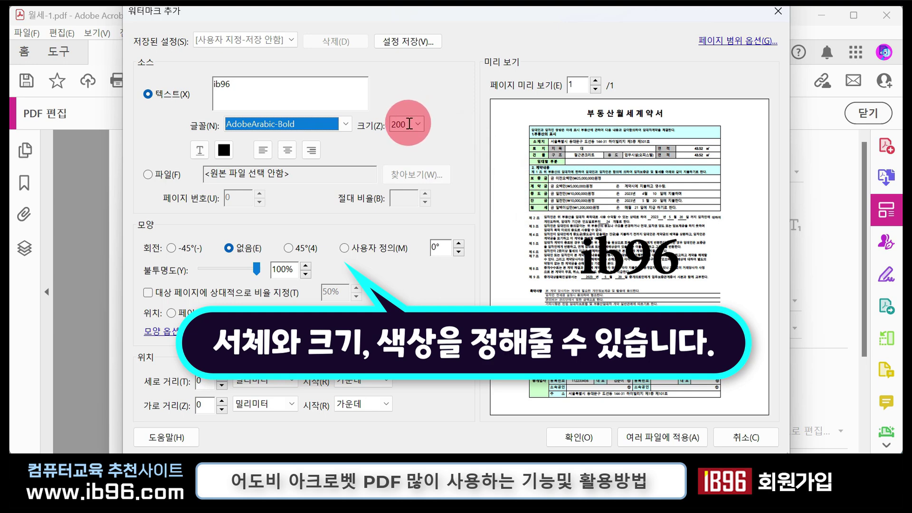
{"action": "left_click_drag", "start_coordinate": [406, 126], "coordinate": [381, 124]}
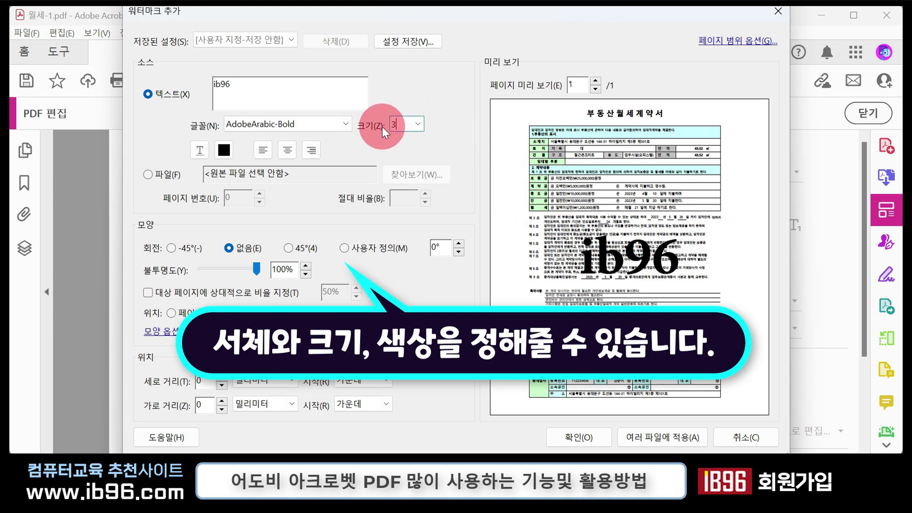
{"action": "type", "text": "300"}
{"action": "left_click", "coordinate": [301, 86]}
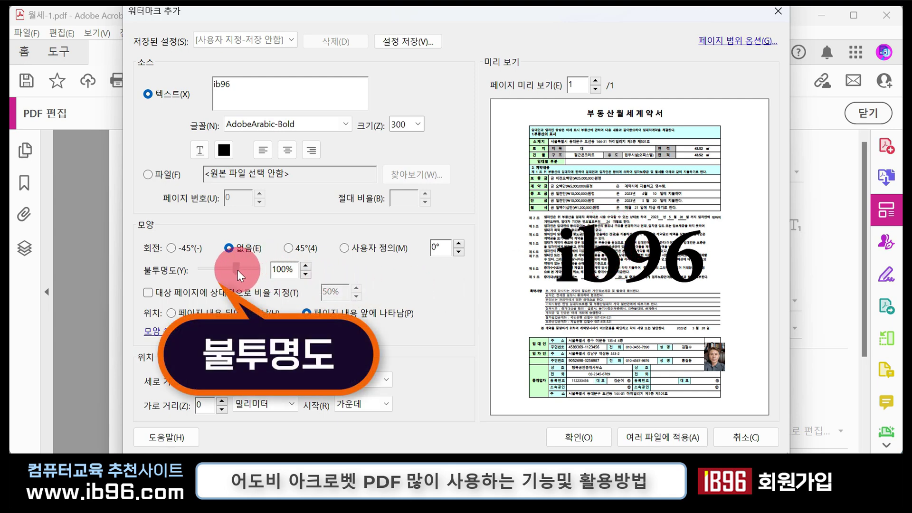
{"action": "left_click_drag", "start_coordinate": [237, 270], "coordinate": [216, 272]}
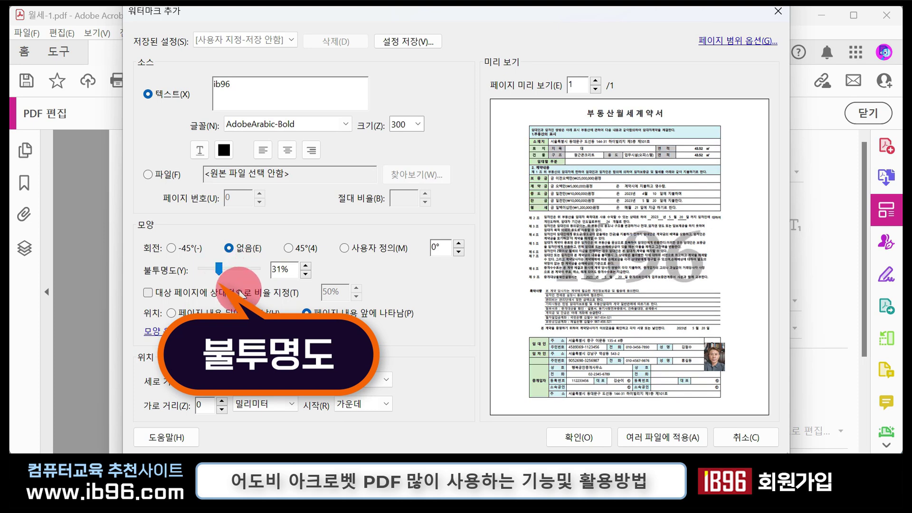
{"action": "left_click", "coordinate": [289, 246]}
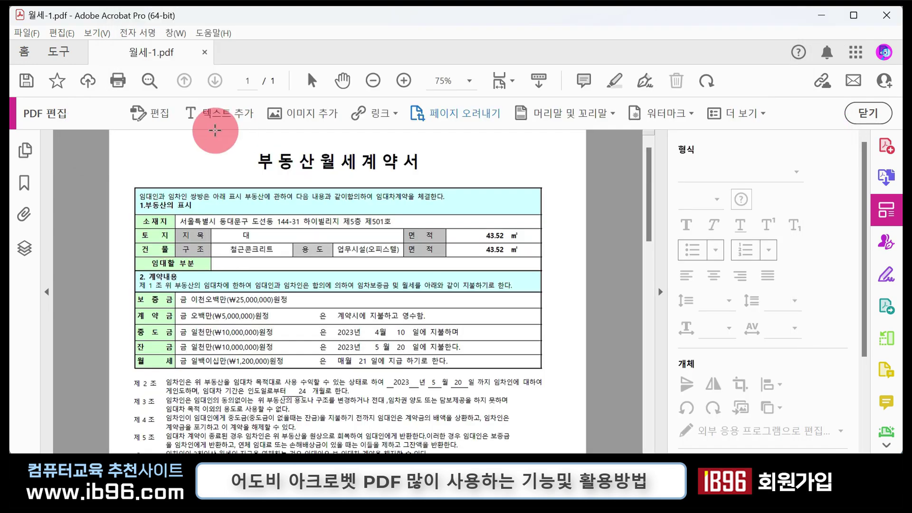
Start the Combine Files tool and add the open document 월세-1.pdf to the files being combined.
{"action": "left_click", "coordinate": [70, 54]}
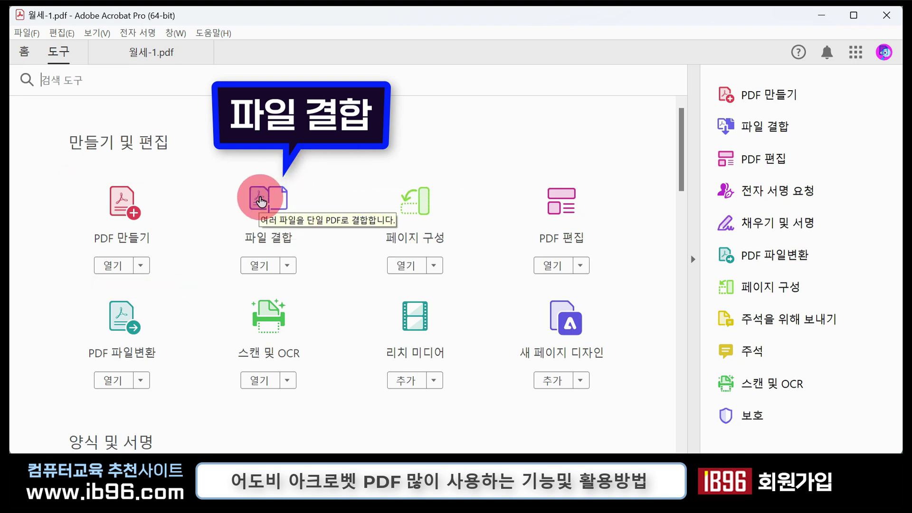
{"action": "left_click", "coordinate": [286, 237]}
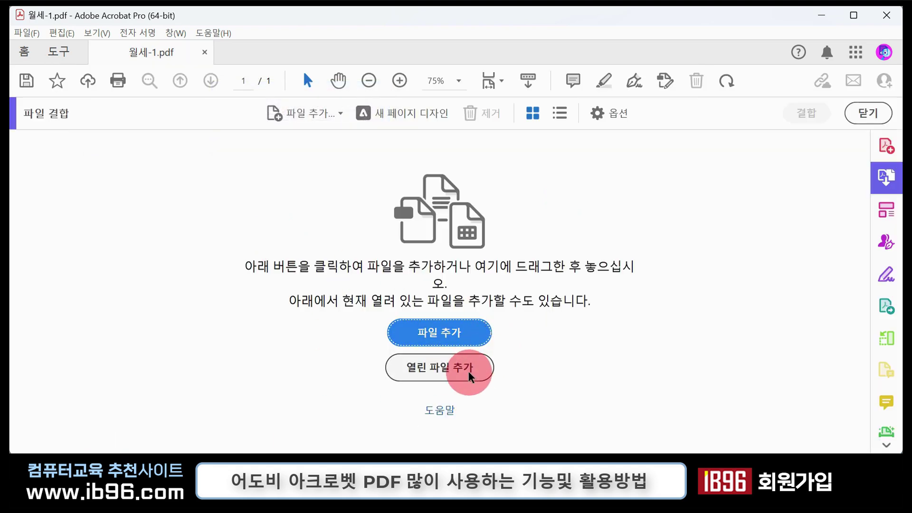
{"action": "left_click", "coordinate": [446, 366]}
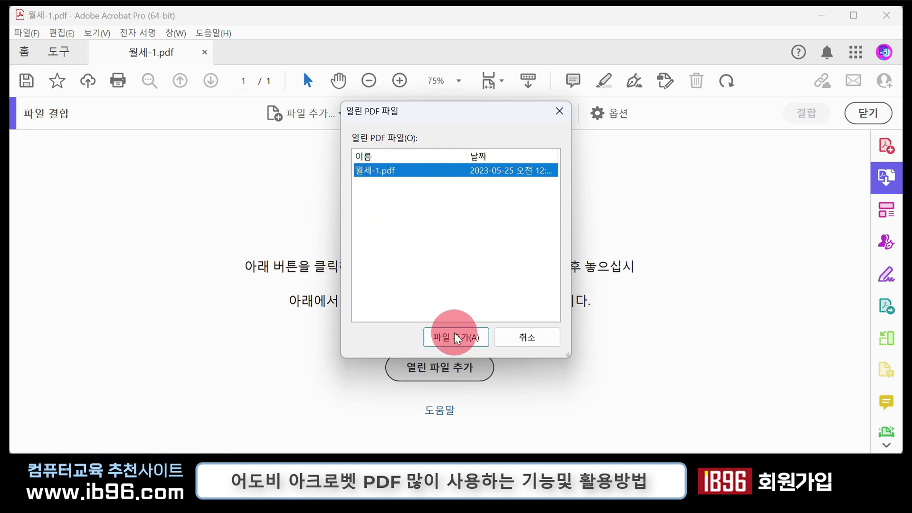
{"action": "left_click", "coordinate": [465, 335]}
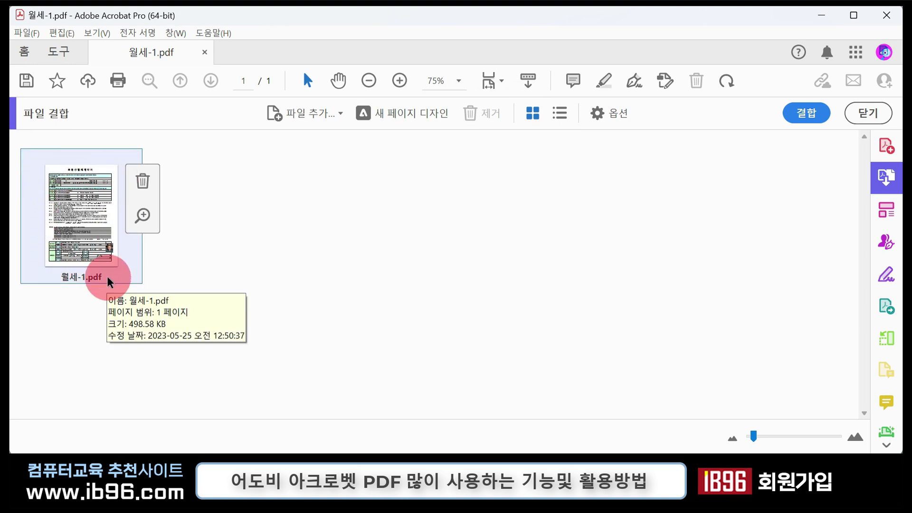
Add the 확인서 PDF from the 새 폴더 folder and combine it with 월세-1.pdf into a single PDF.
{"action": "left_click", "coordinate": [327, 115]}
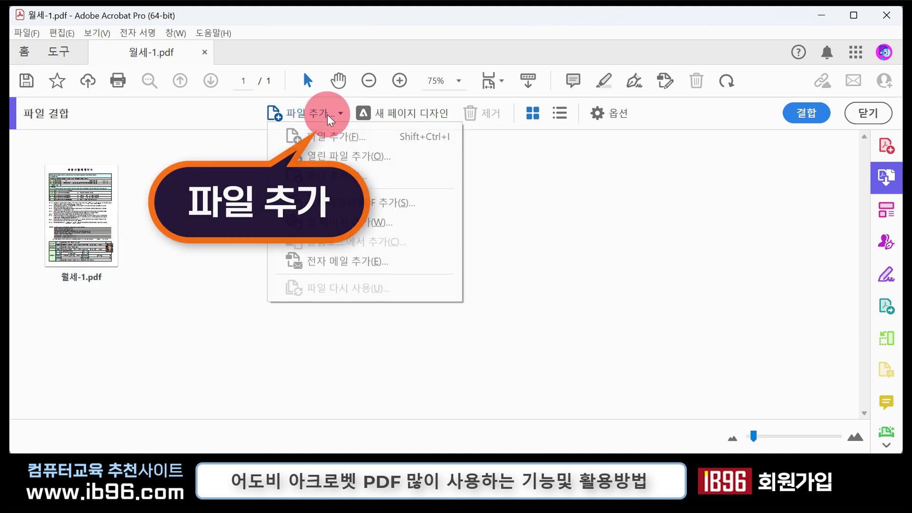
{"action": "left_click", "coordinate": [339, 138]}
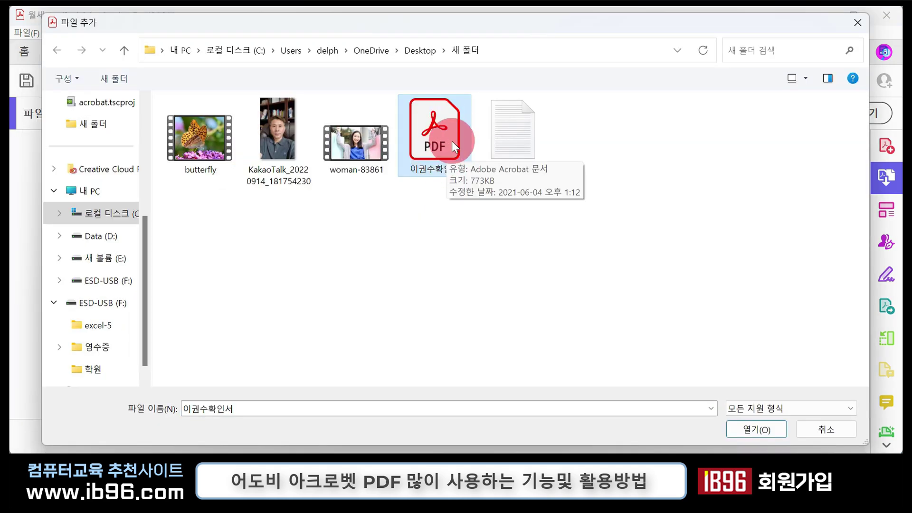
{"action": "left_click", "coordinate": [751, 431]}
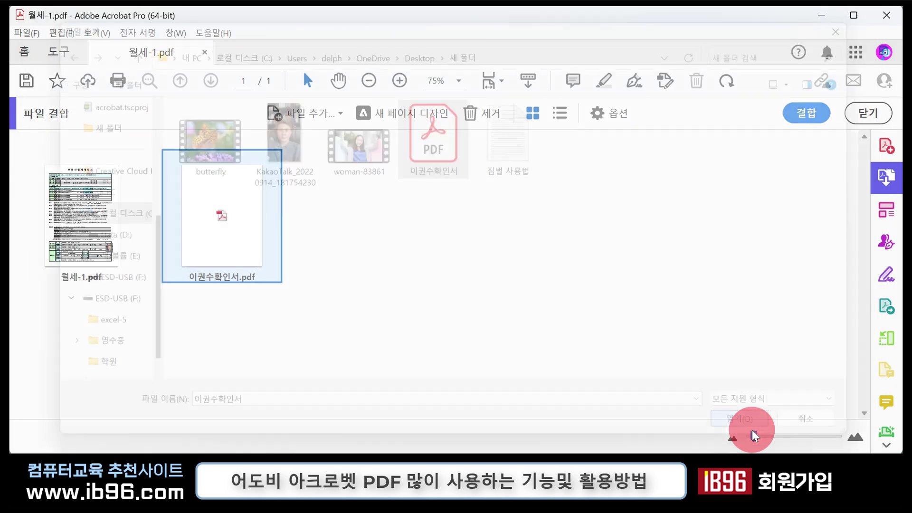
{"action": "mouse_move", "coordinate": [213, 250]}
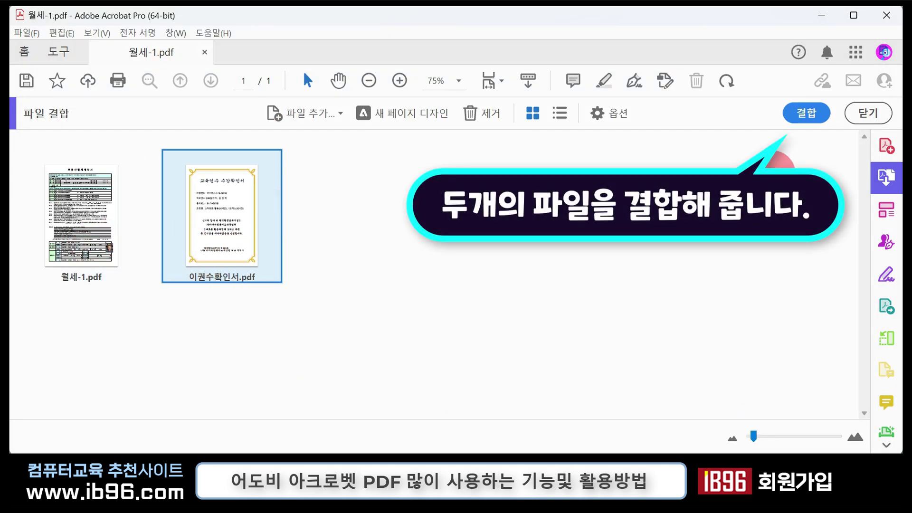
{"action": "left_click", "coordinate": [805, 113]}
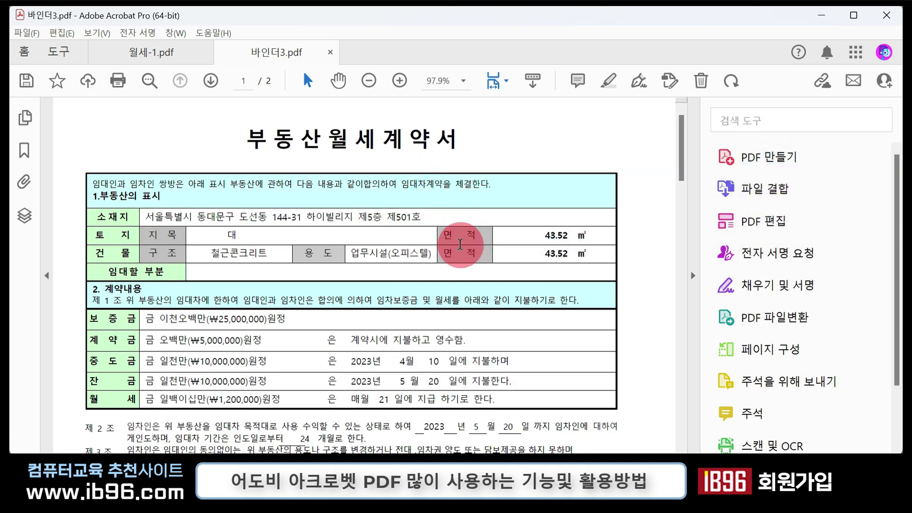
Examine both pages of the combined PDF and bring up the command for saving it.
{"action": "scroll", "coordinate": [460, 244], "scroll_direction": "down", "scroll_amount": 12}
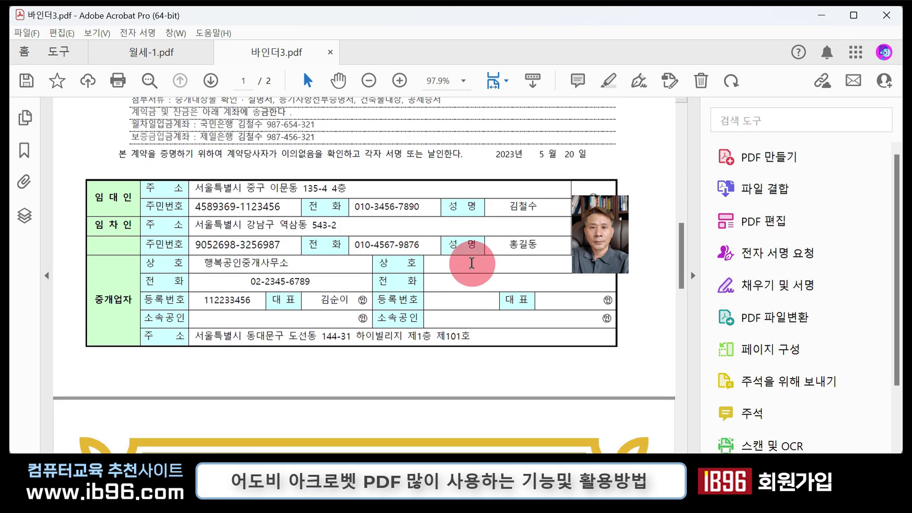
{"action": "scroll", "coordinate": [471, 263], "scroll_direction": "down", "scroll_amount": 5}
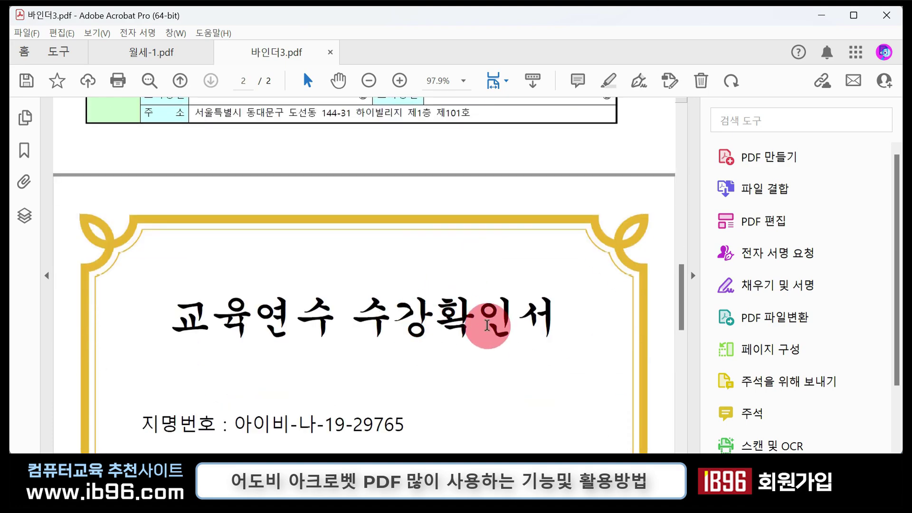
{"action": "scroll", "coordinate": [487, 326], "scroll_direction": "up", "scroll_amount": 7}
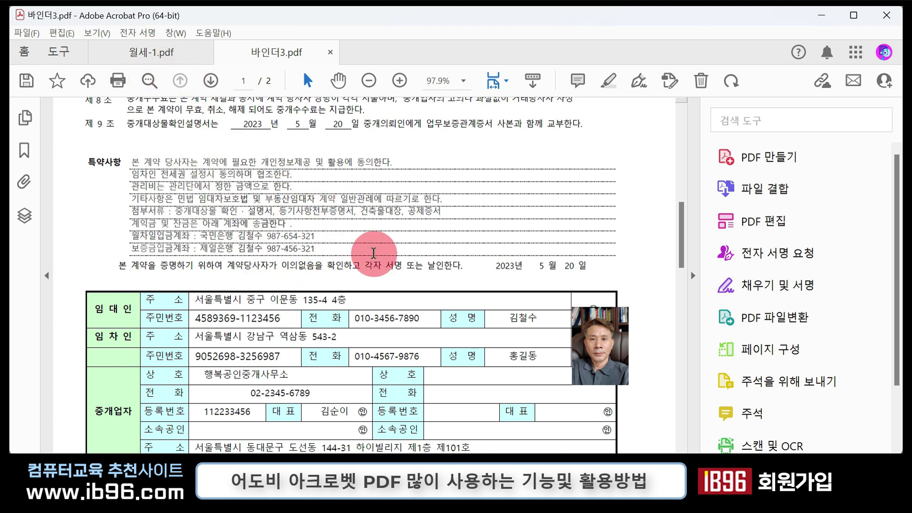
{"action": "scroll", "coordinate": [417, 252], "scroll_direction": "down", "scroll_amount": 10}
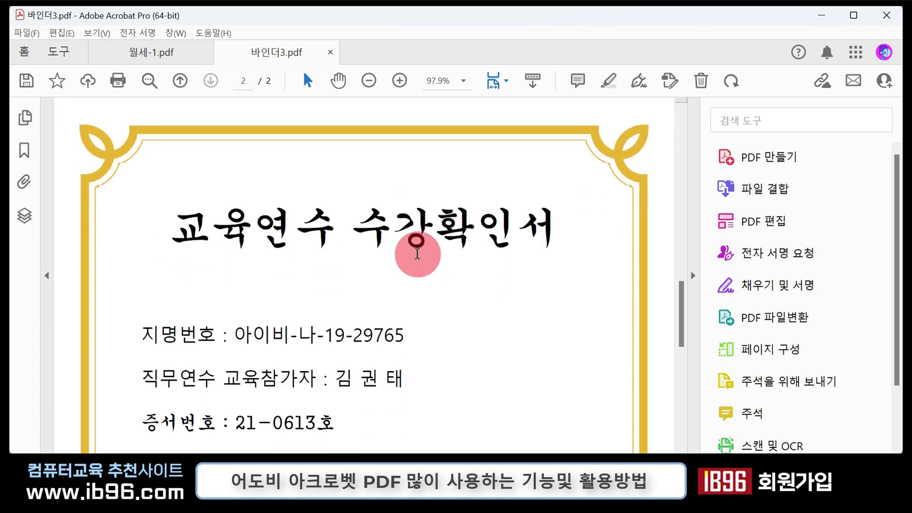
{"action": "scroll", "coordinate": [426, 295], "scroll_direction": "up", "scroll_amount": 4}
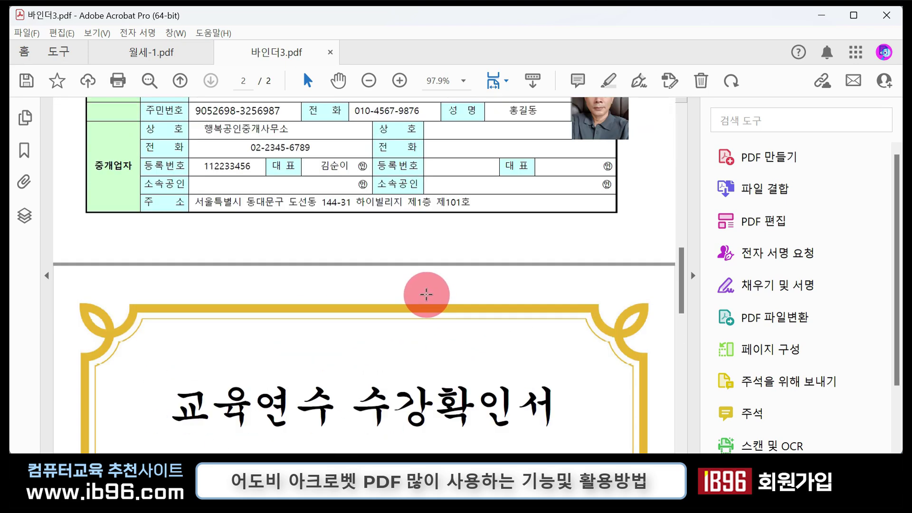
{"action": "scroll", "coordinate": [426, 294], "scroll_direction": "up", "scroll_amount": 10}
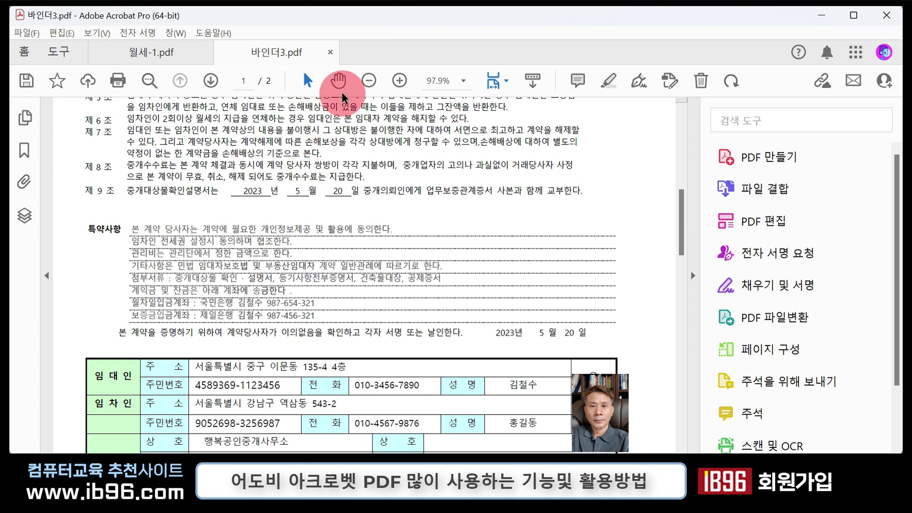
{"action": "left_click", "coordinate": [27, 32]}
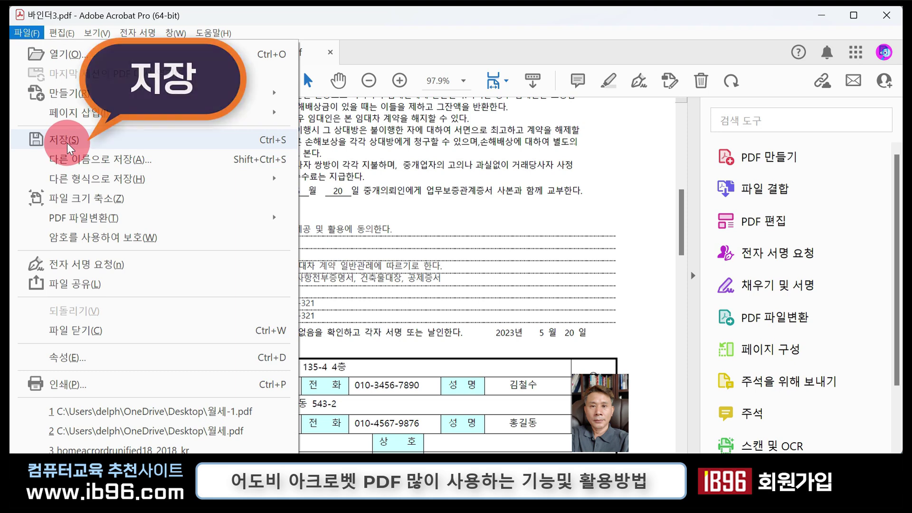
{"action": "left_click", "coordinate": [352, 43]}
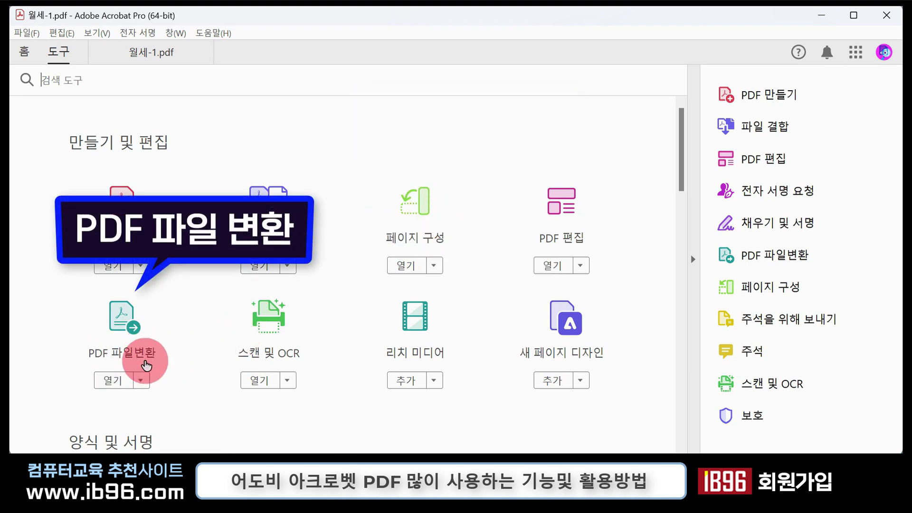
Look at the PDF 파일변환 tool, and view the save and export commands available for 월세-1.pdf.
{"action": "left_click", "coordinate": [130, 341]}
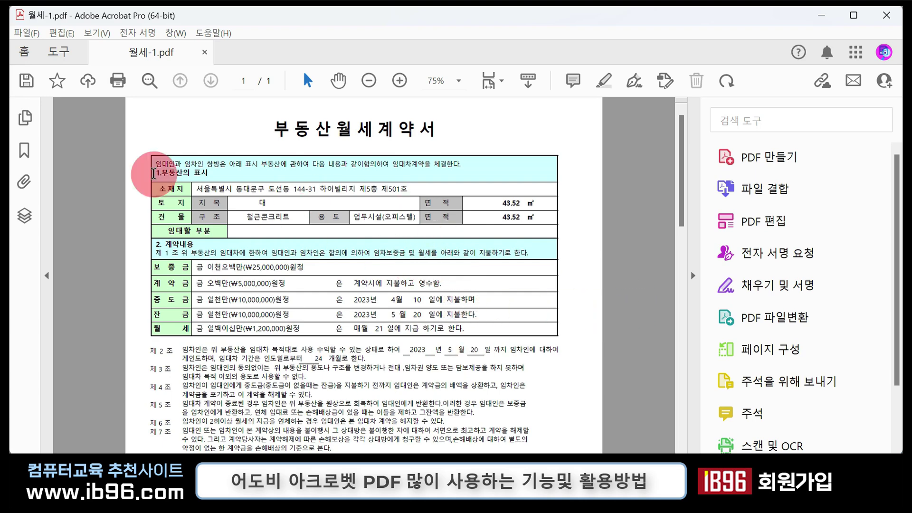
{"action": "left_click", "coordinate": [28, 36]}
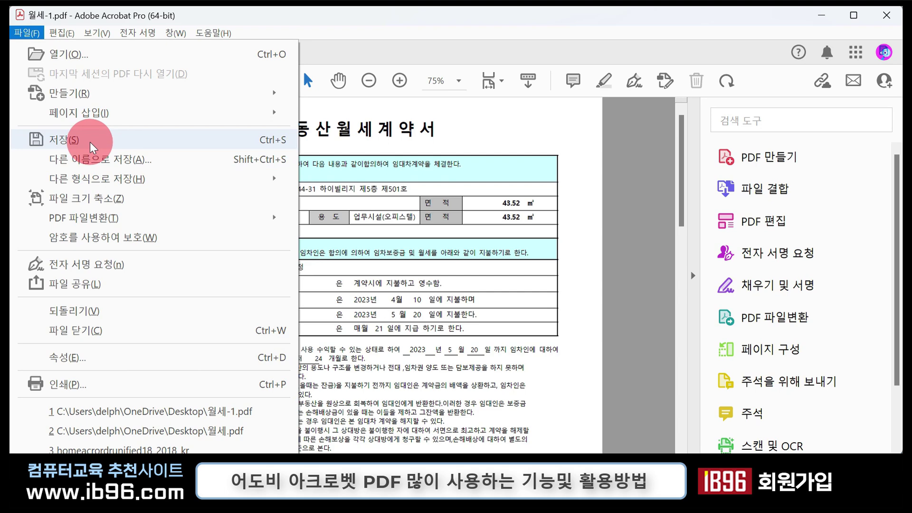
{"action": "left_click", "coordinate": [637, 241]}
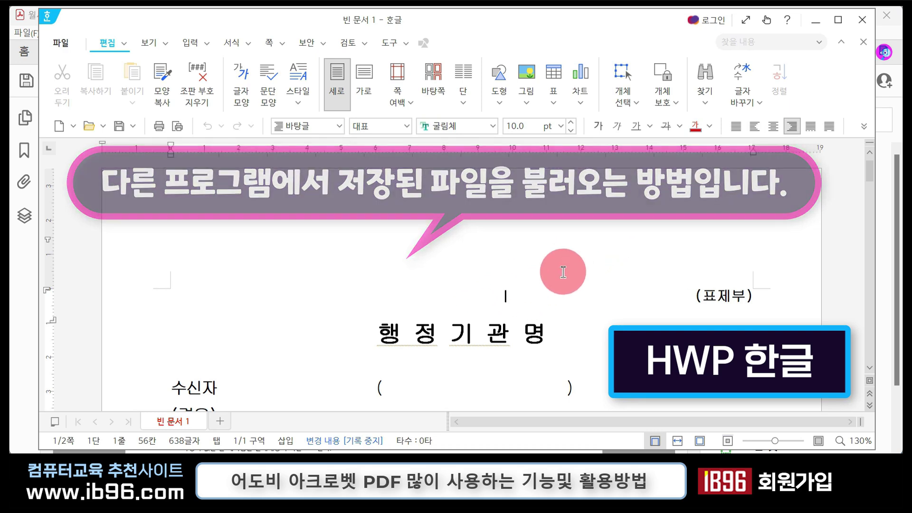
Switch to 한글, review the 표제부 form in 빈 문서 1, and bring up its file commands.
{"action": "scroll", "coordinate": [563, 272], "scroll_direction": "down", "scroll_amount": 5}
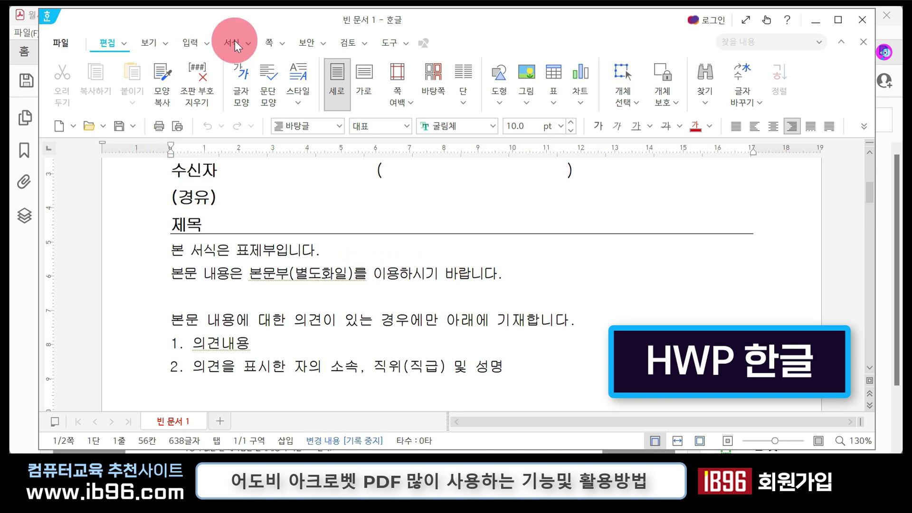
{"action": "left_click", "coordinate": [61, 43]}
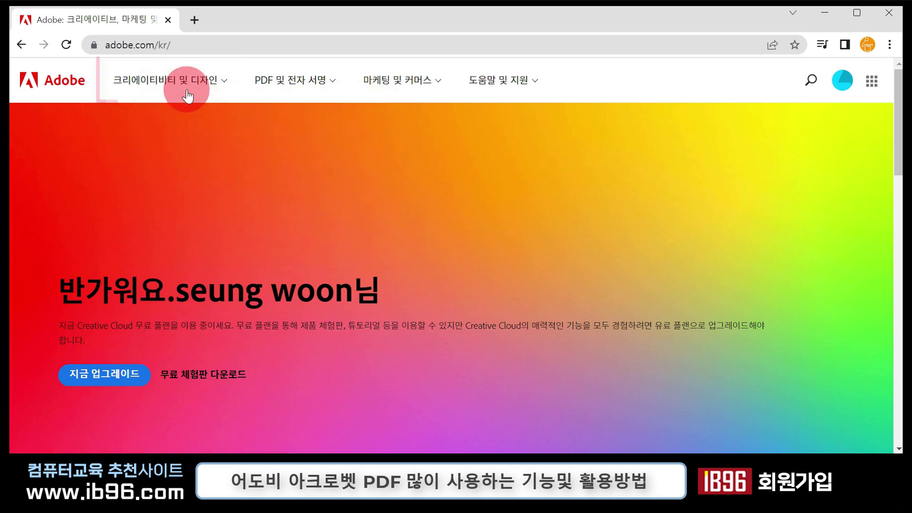
On adobe.com/kr, open the full 크리에이티비티 및 디자인 product list and locate Acrobat Pro.
{"action": "left_click", "coordinate": [218, 85]}
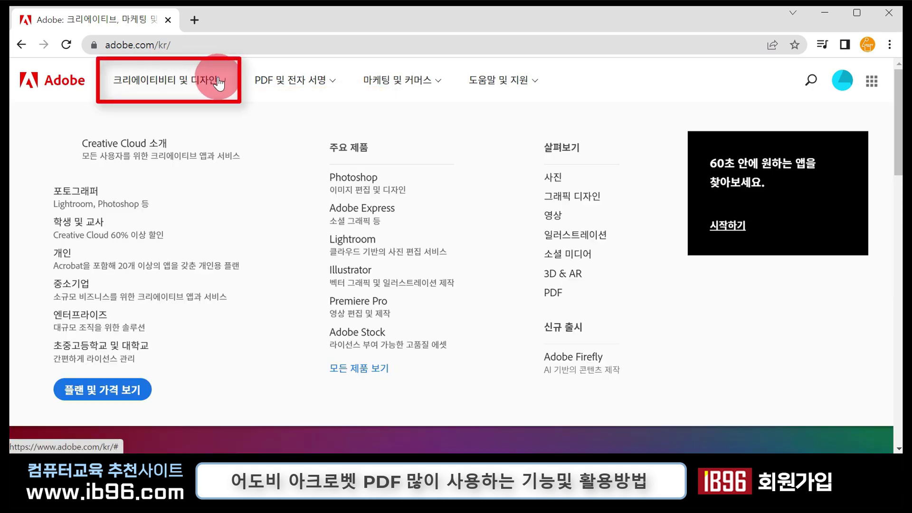
{"action": "left_click", "coordinate": [384, 370]}
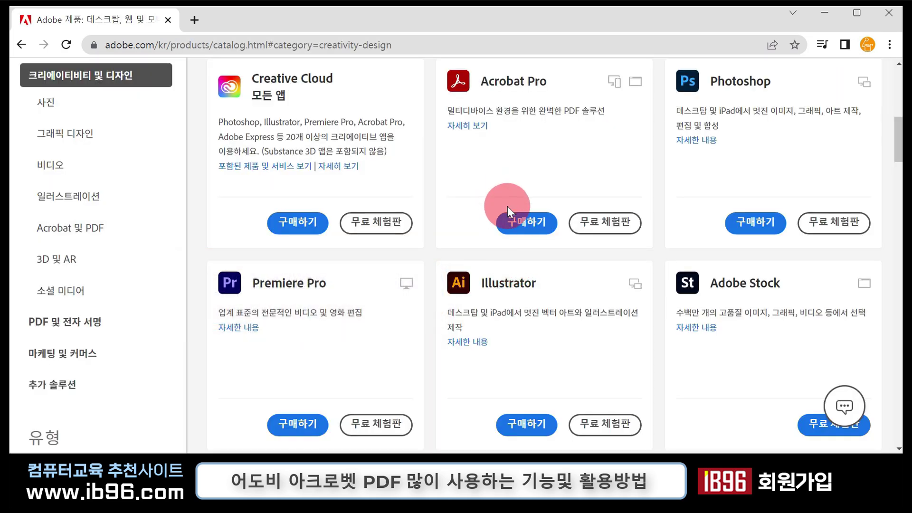
{"action": "scroll", "coordinate": [507, 206], "scroll_direction": "up", "scroll_amount": 3}
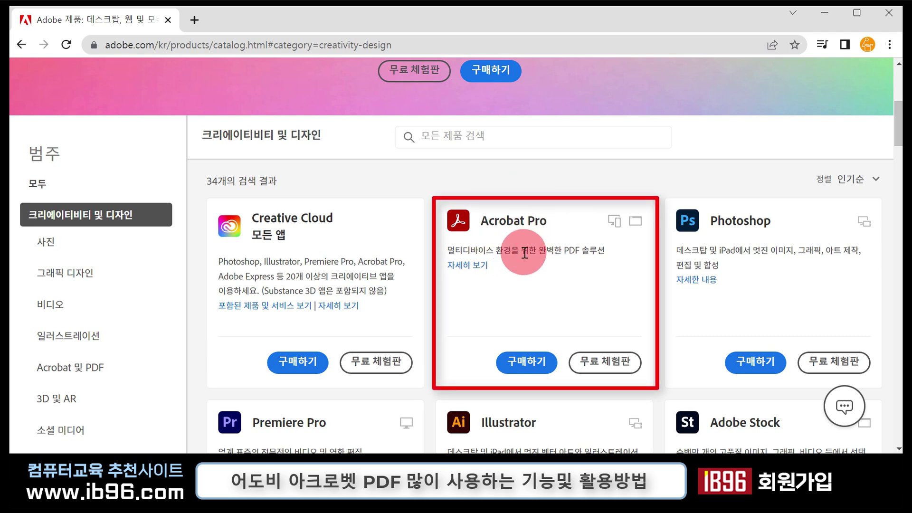
View the Acrobat Pro purchase options, check the 학생 및 교사용 offer, and return to the product list.
{"action": "left_click", "coordinate": [544, 364]}
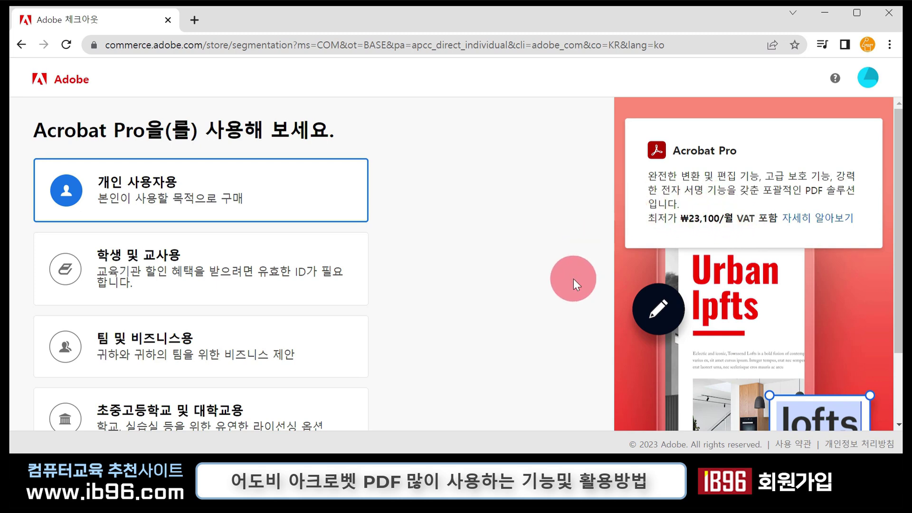
{"action": "left_click", "coordinate": [256, 260]}
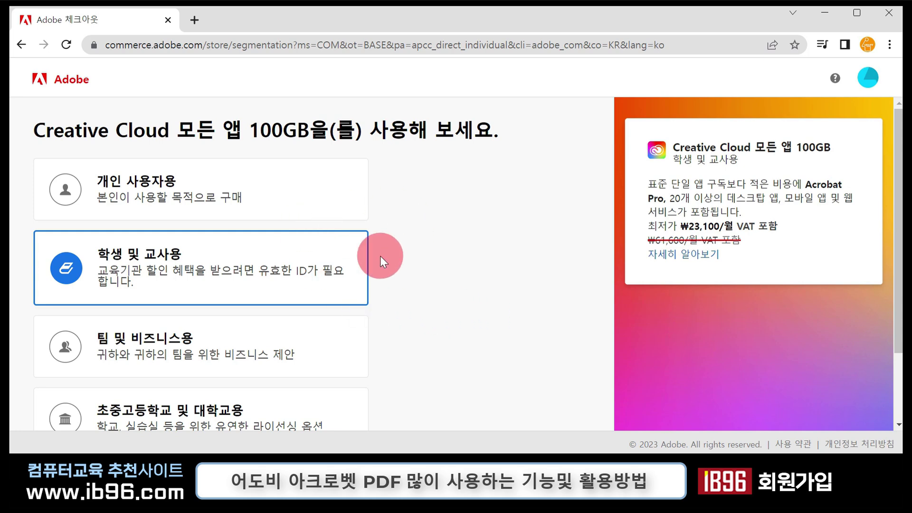
{"action": "key", "text": "alt+Left"}
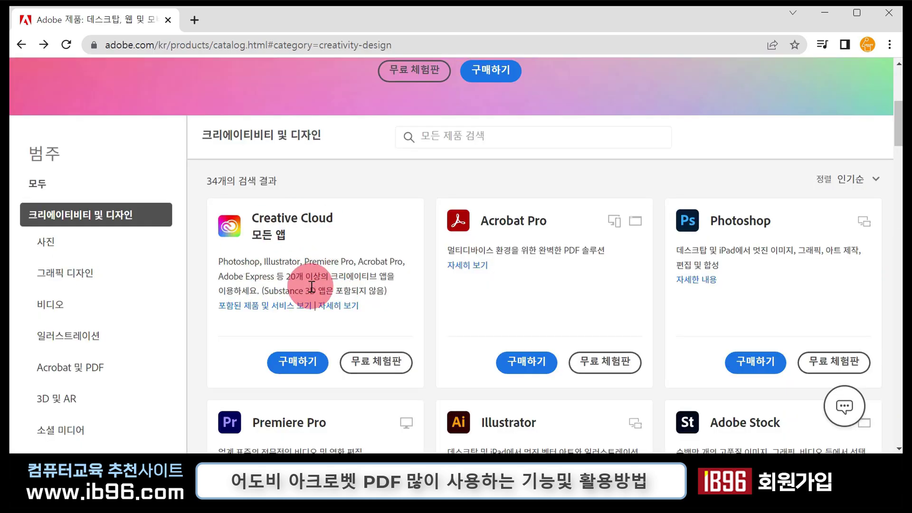
View the subscription plans for buying Creative Cloud 모든 앱 and return to the product list.
{"action": "left_click", "coordinate": [287, 367]}
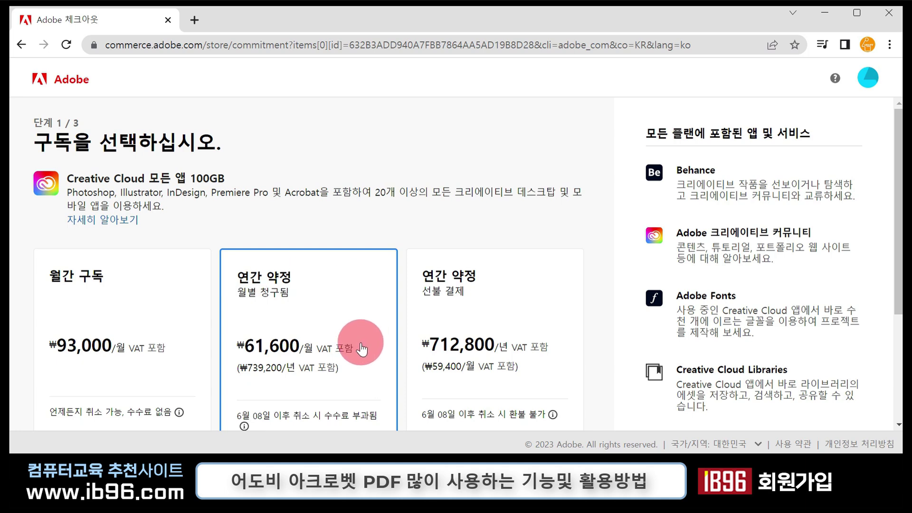
{"action": "key", "text": "alt+Left"}
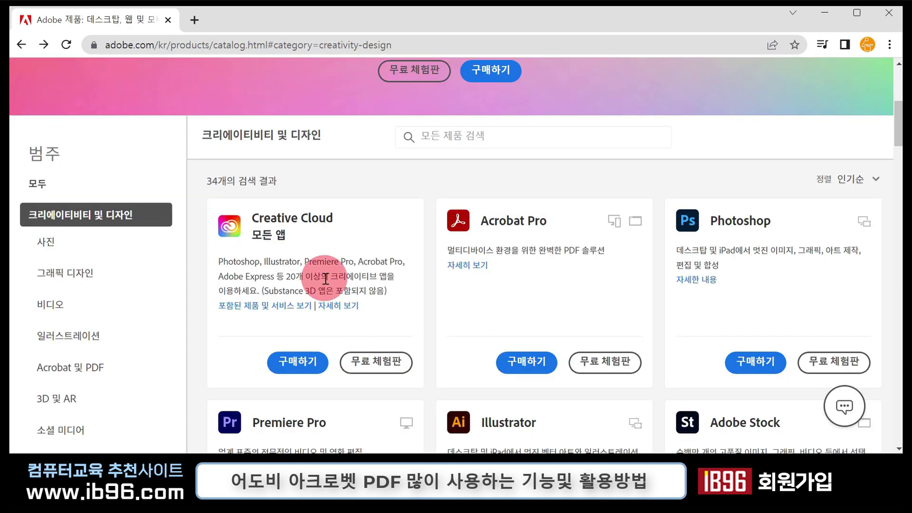
View the free trial plans offered for the Creative Cloud apps and return to the product page.
{"action": "scroll", "coordinate": [334, 286], "scroll_direction": "up", "scroll_amount": 10}
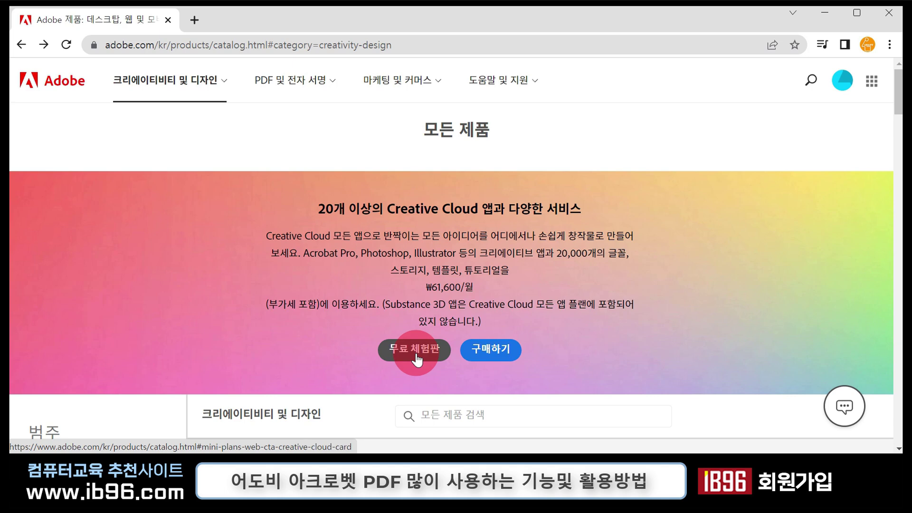
{"action": "left_click", "coordinate": [416, 353]}
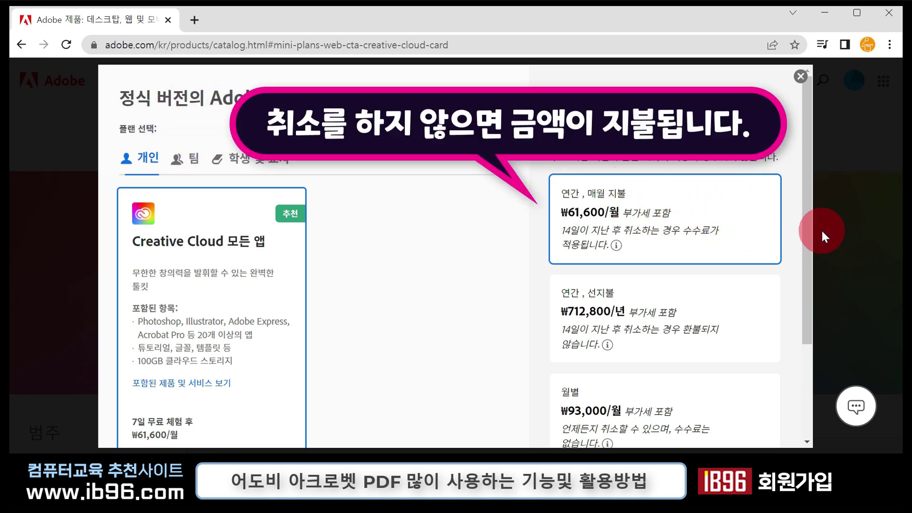
{"action": "left_click", "coordinate": [16, 45]}
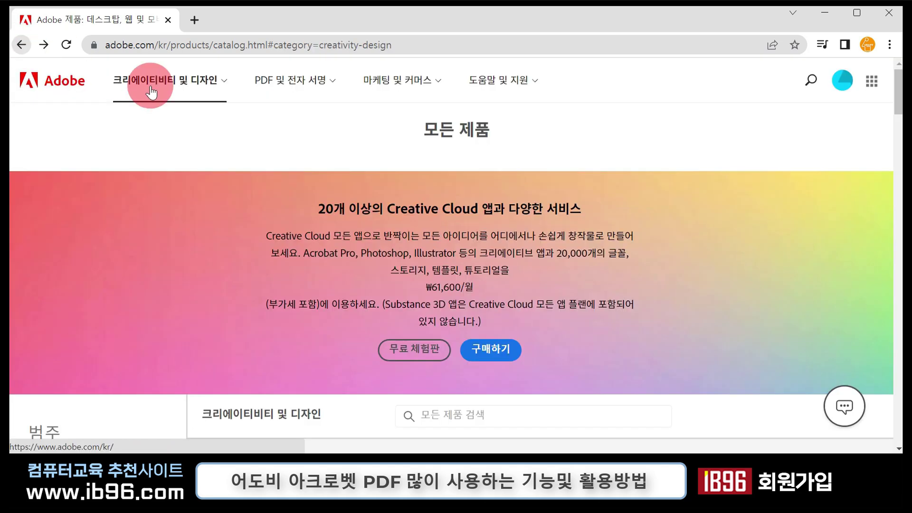